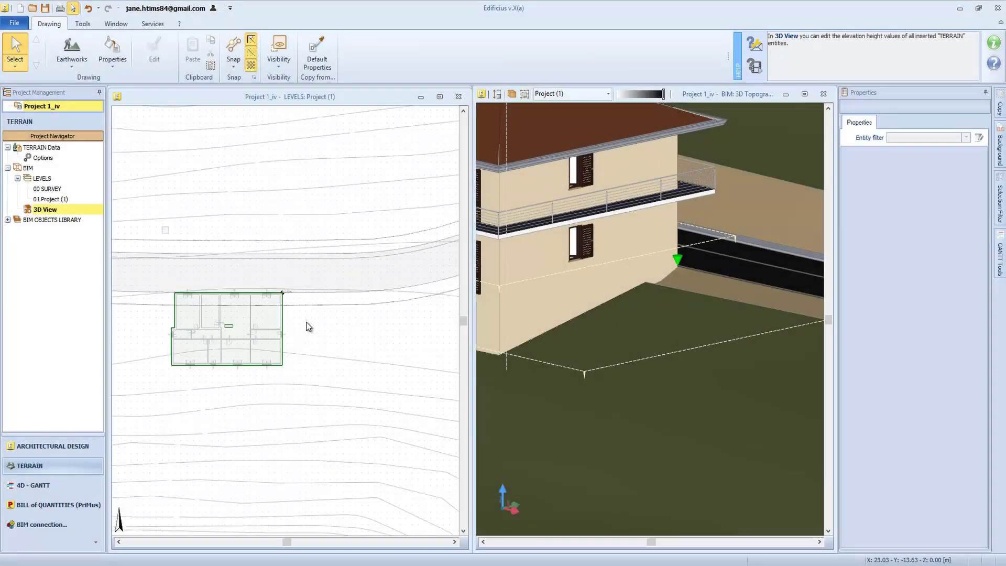
scroll(317, 327, "up", 2)
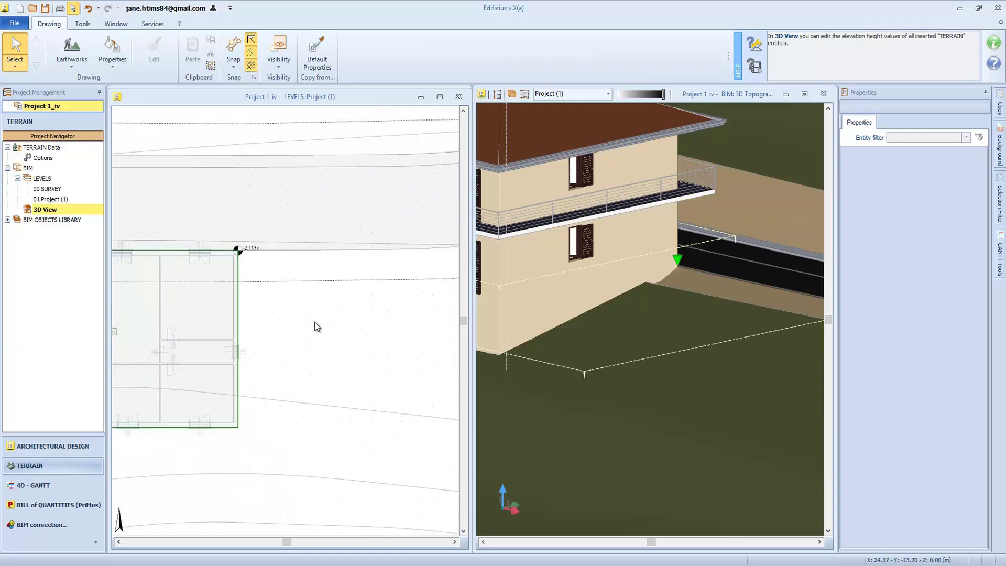
Choose the Ramp element from the Earthworks terrain gallery to start a new ramp
left_click(76, 62)
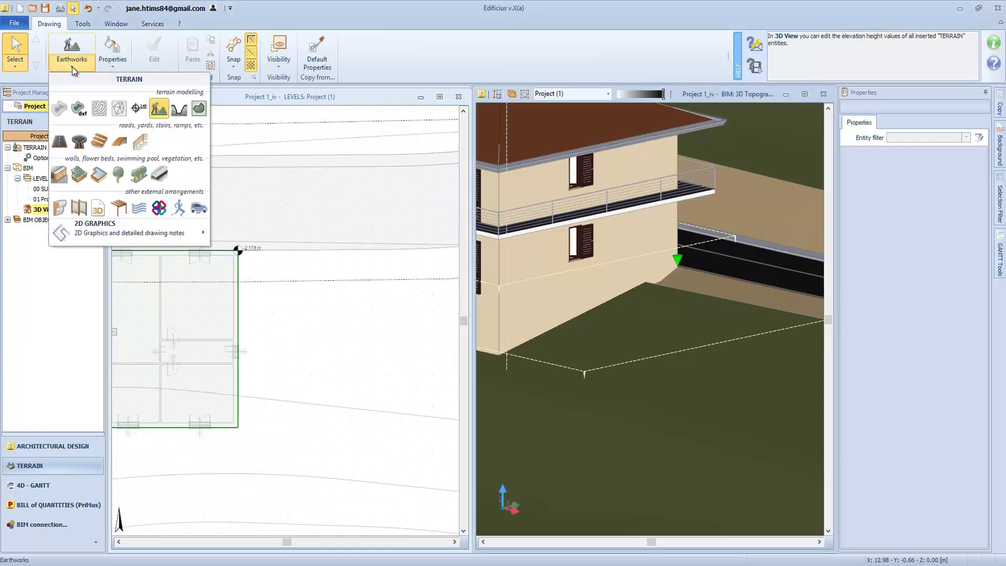
left_click(120, 142)
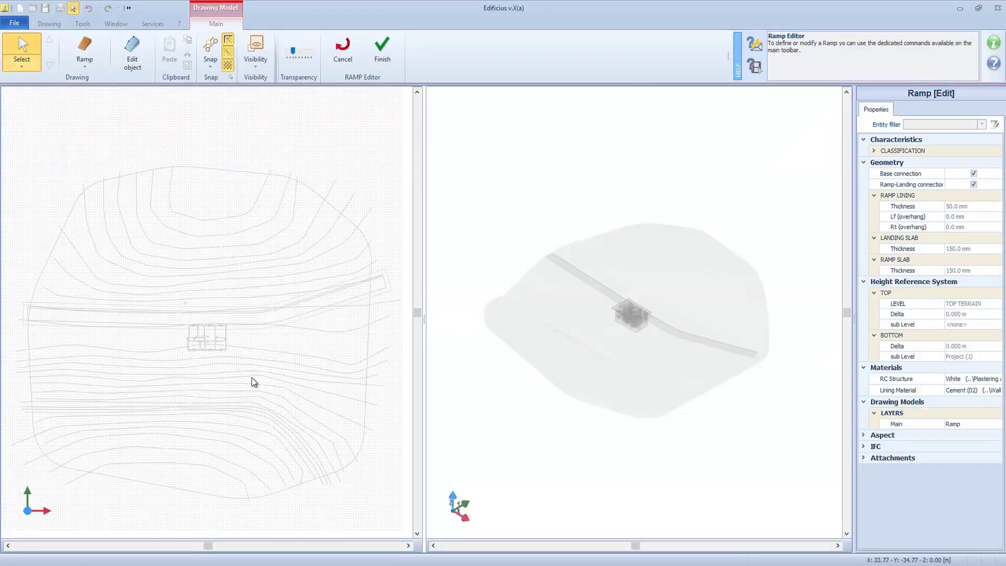
Switch the ramp type to Arc Ramp
left_click(85, 64)
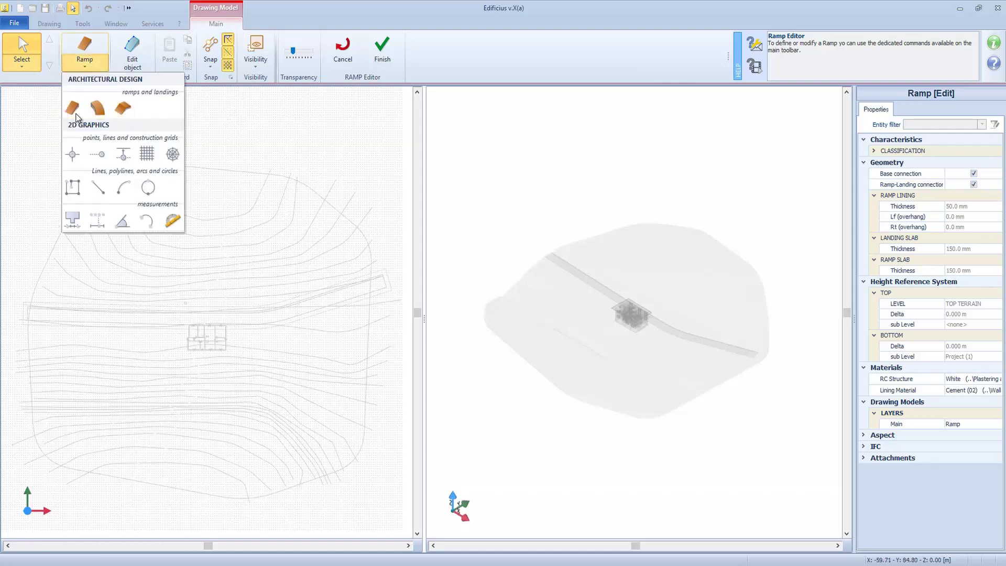
left_click(97, 109)
scroll(247, 382, "up", 5)
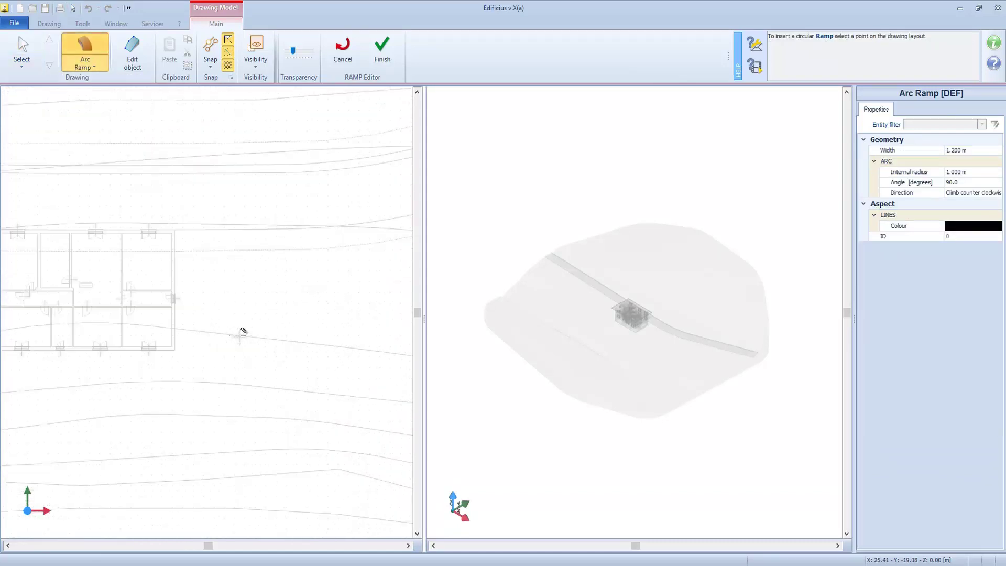
scroll(196, 259, "up", 3)
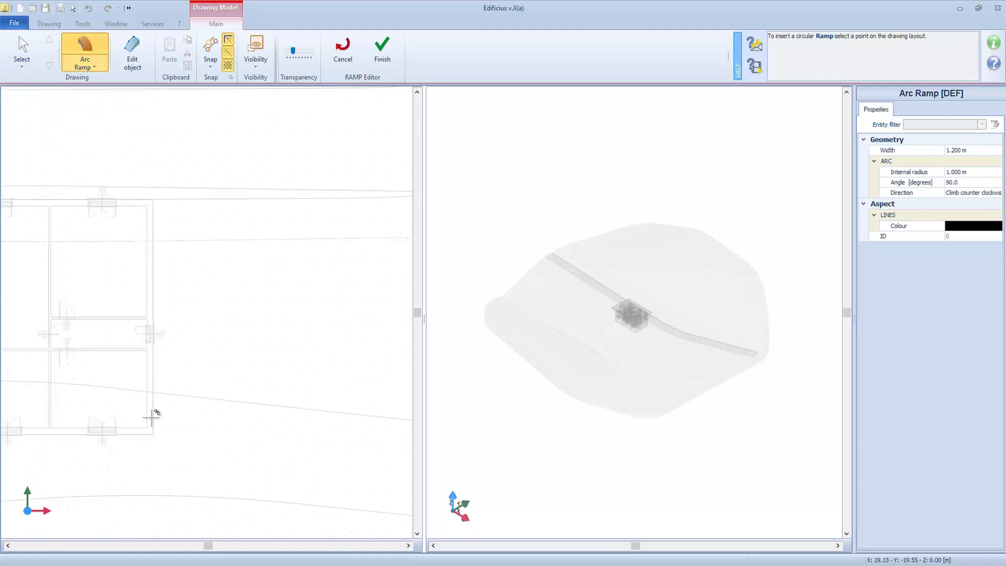
Rotate the arc ramp, set its width to 4 m and place it at the building corner
left_click(164, 417)
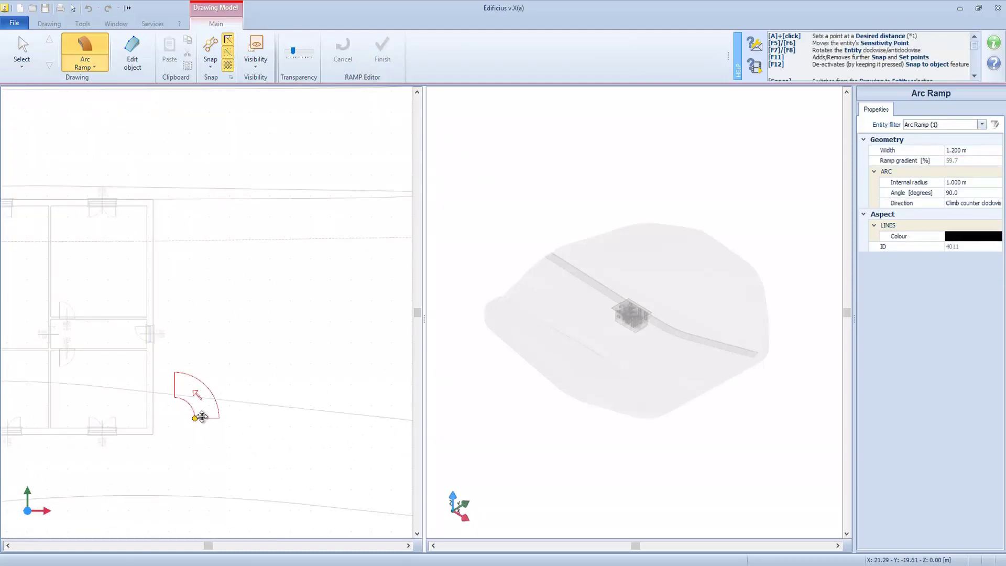
key("F5")
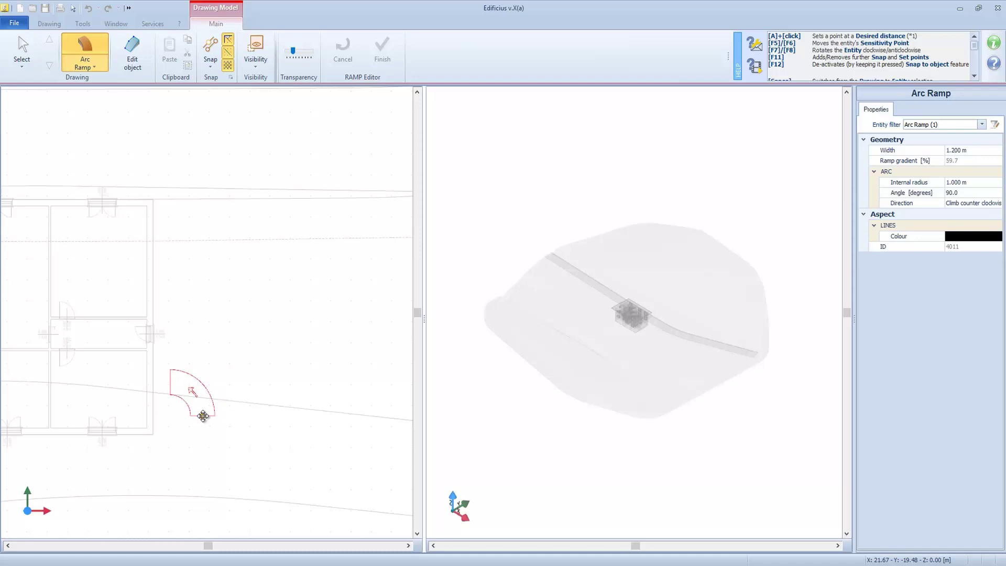
key("F5")
key("F8")
key("F8")
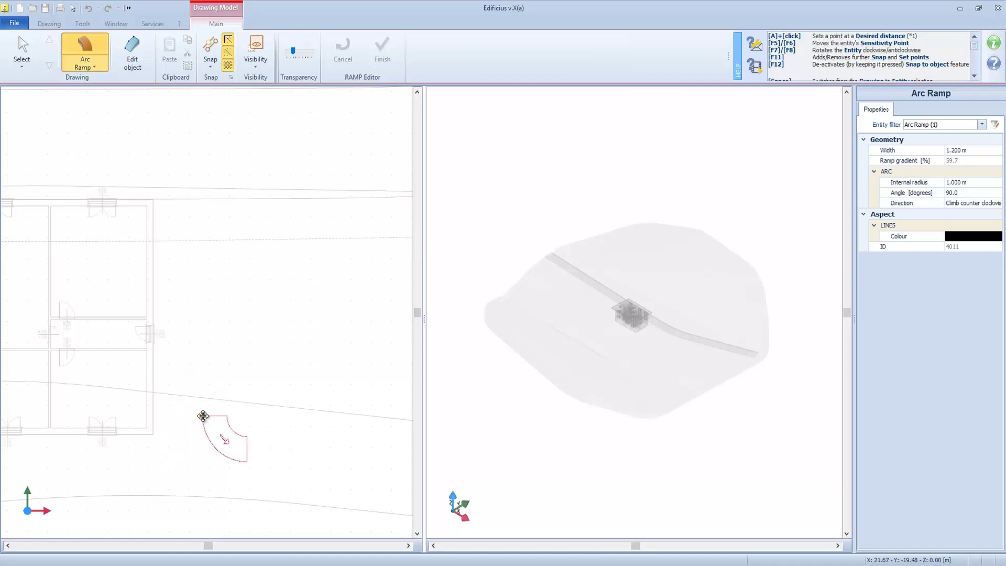
key("F8")
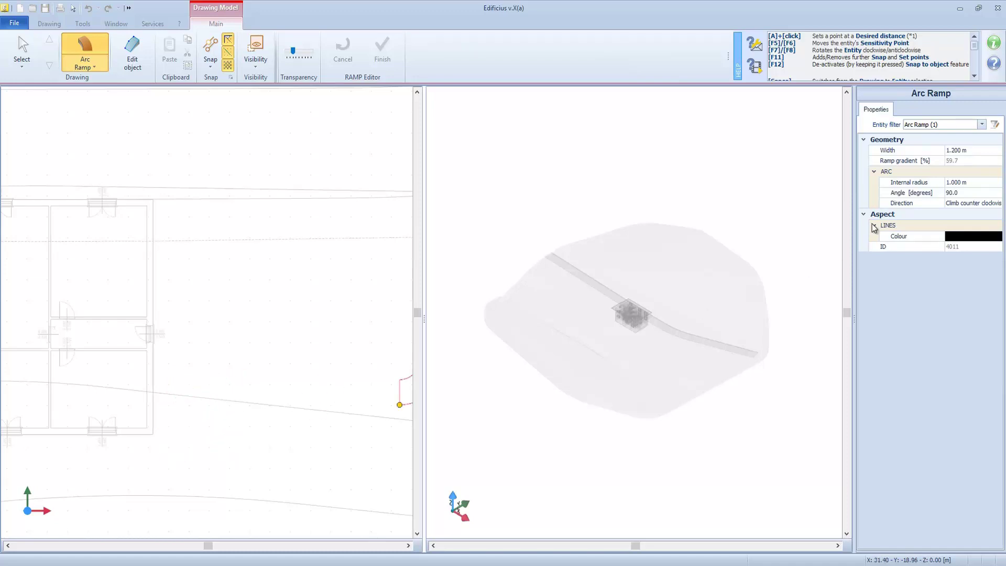
left_click(962, 151)
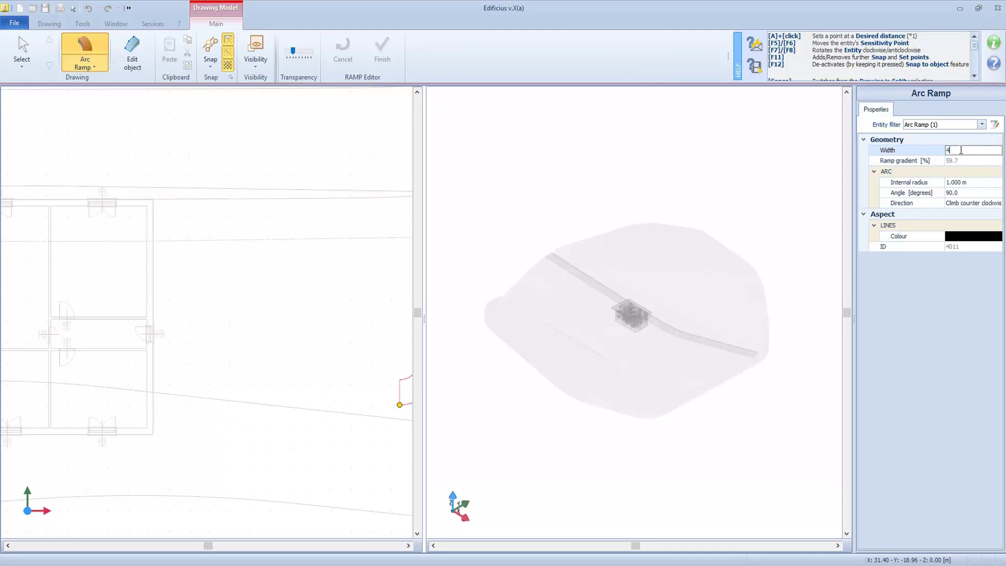
key("Return")
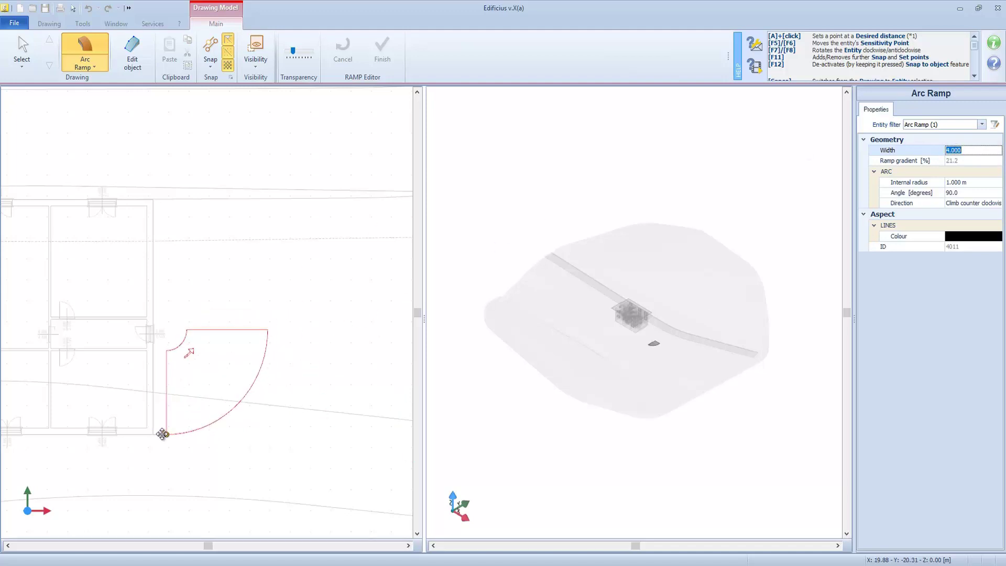
left_click(153, 434)
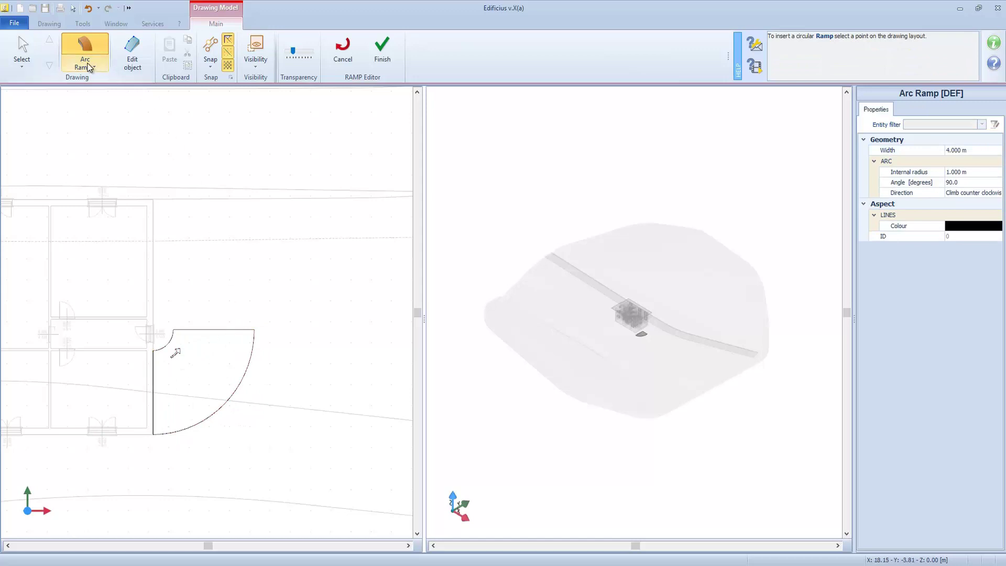
Place a 6 m wide straight ramp above the arc ramp
left_click(91, 68)
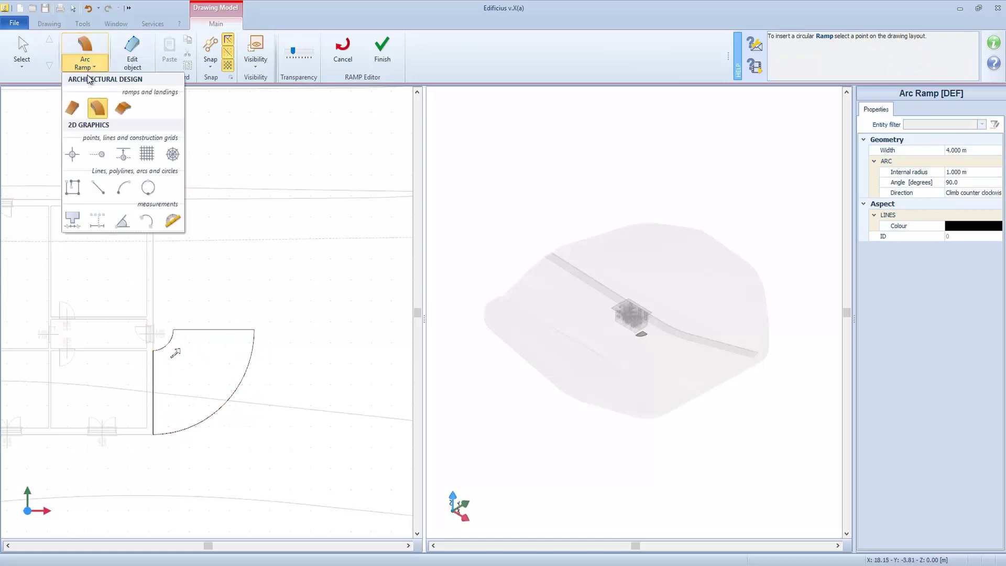
left_click(72, 108)
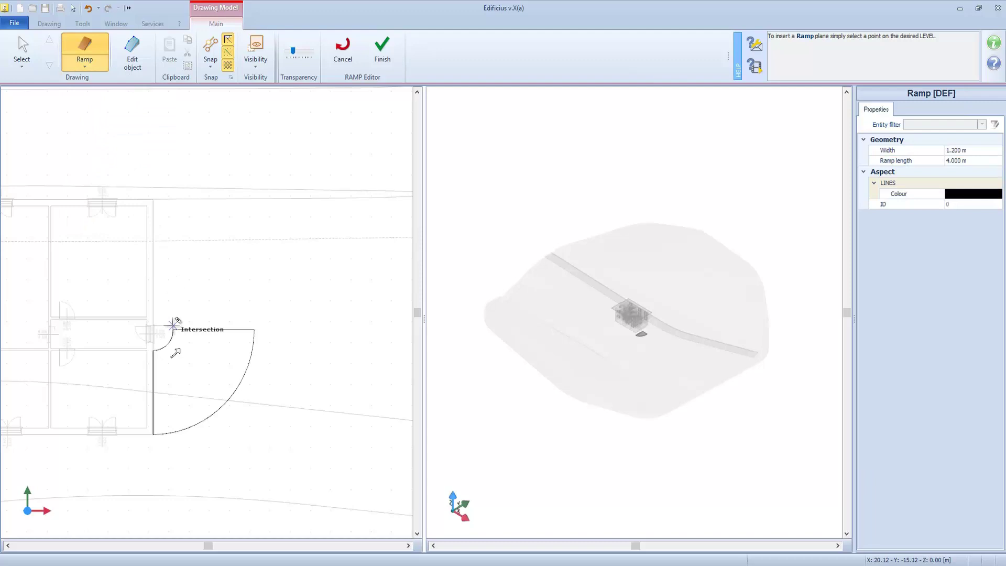
left_click(972, 150)
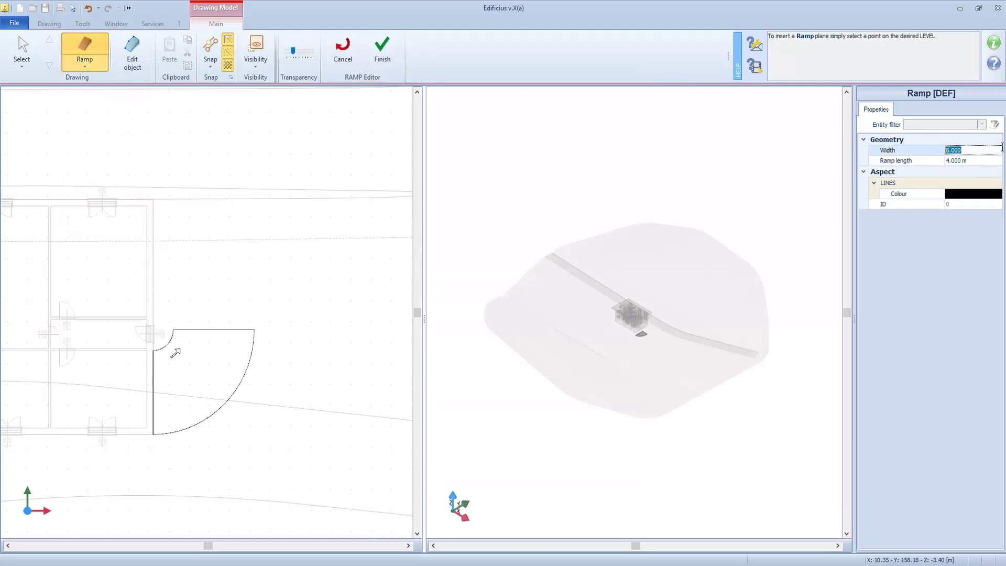
left_click(173, 330)
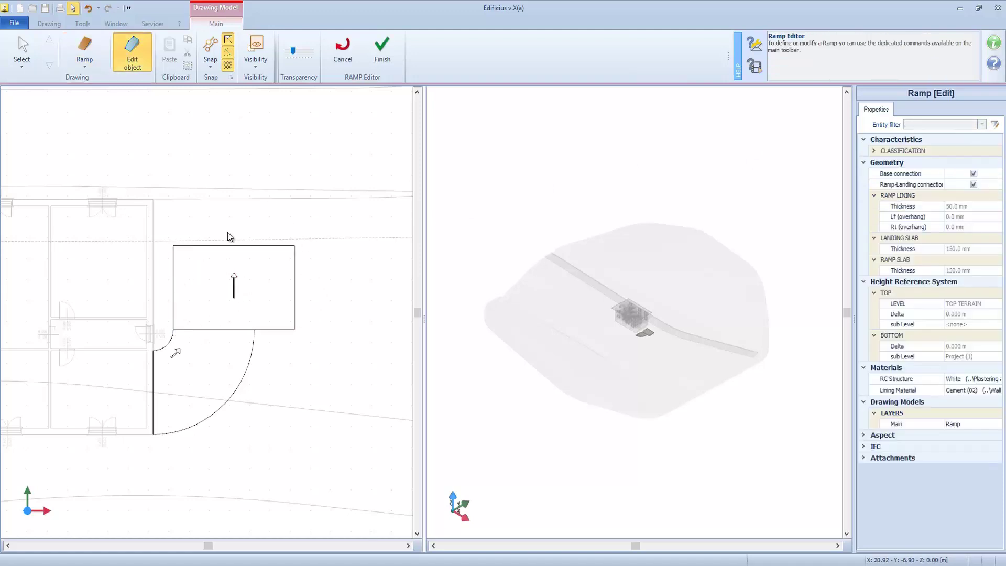
Narrow the straight ramp to 4 m and lengthen it to 6.231 m
left_click(297, 304)
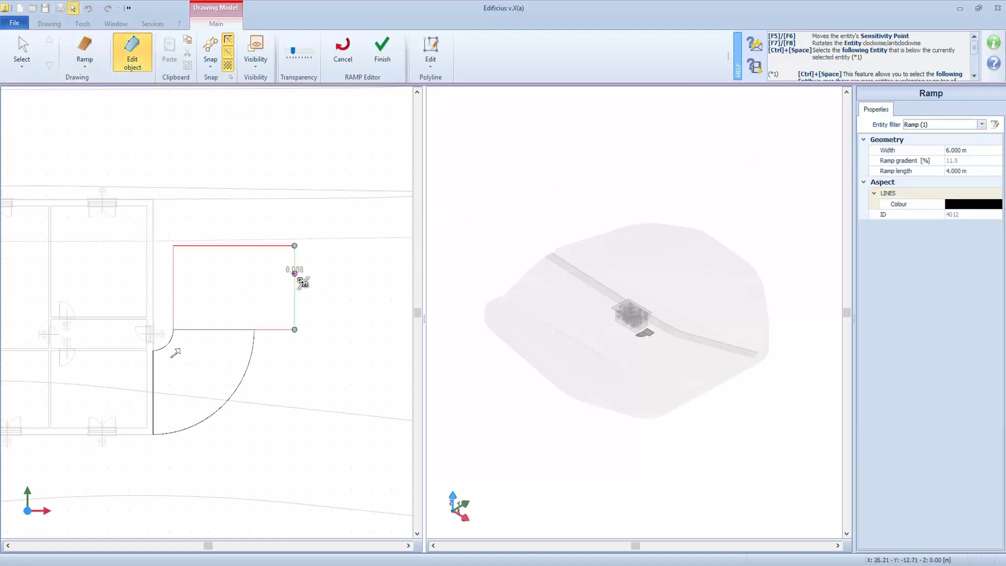
left_click(297, 277)
left_click(259, 277)
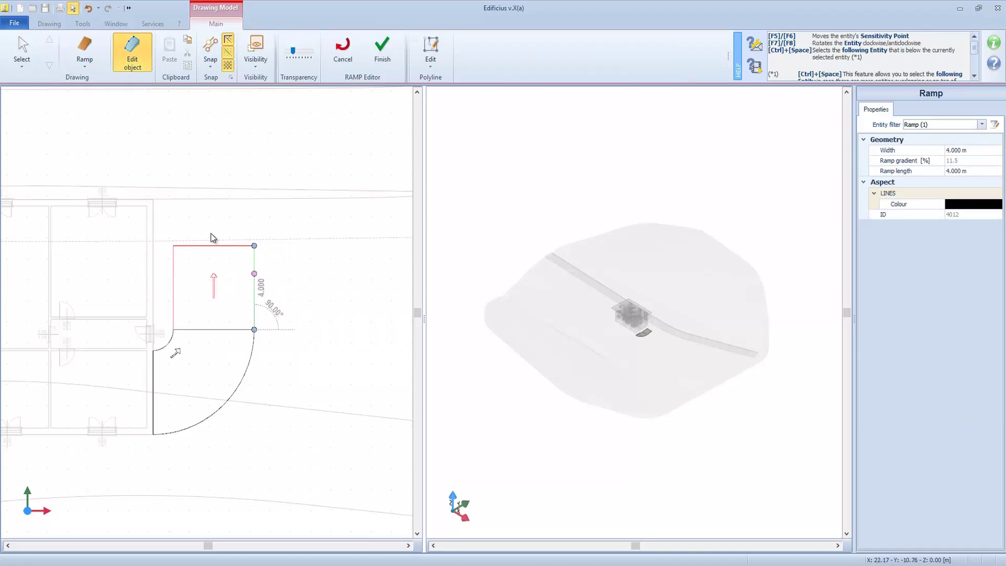
left_click(214, 246)
left_click(228, 247)
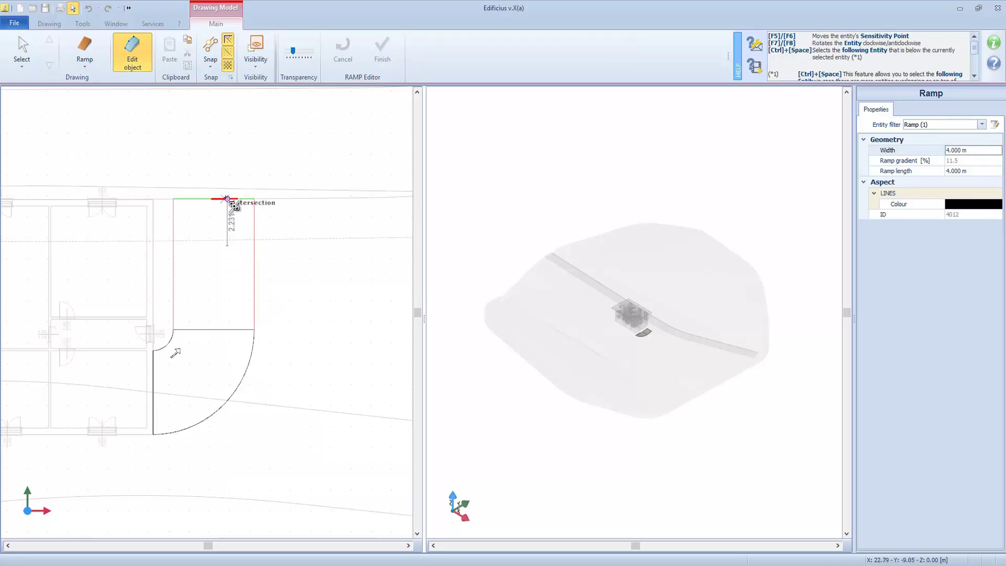
left_click(226, 198)
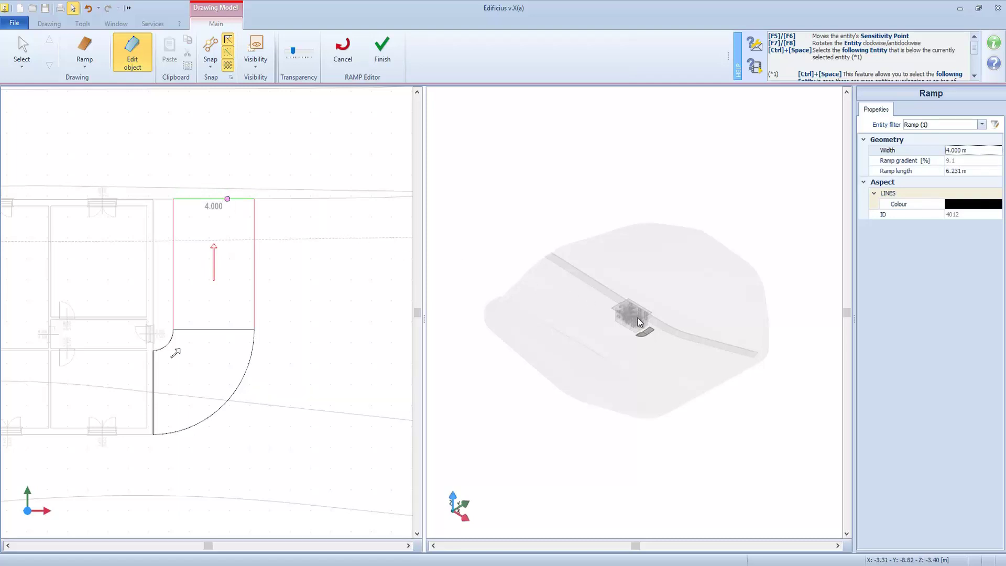
scroll(648, 328, "up", 5)
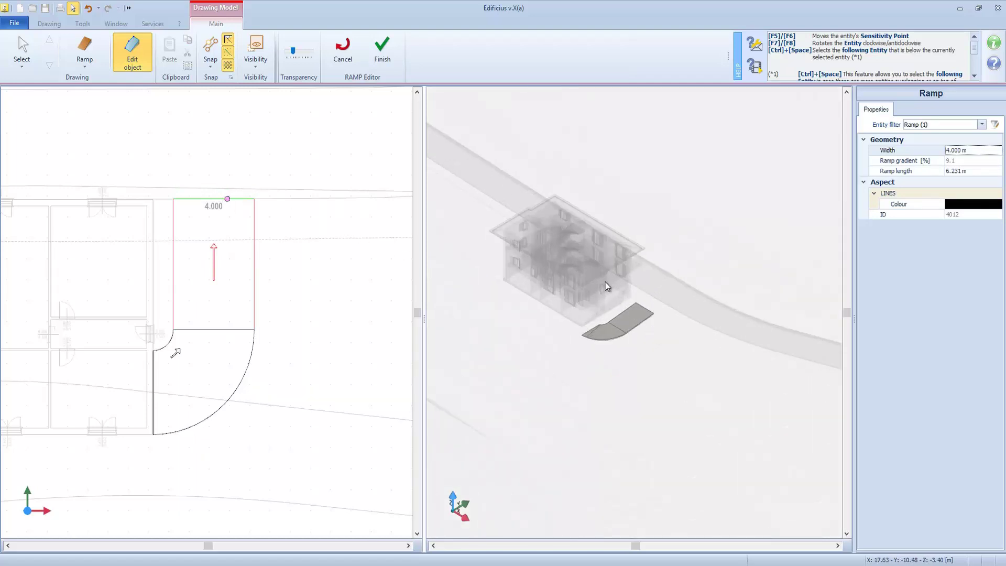
Leave the ramp editor and raise the ramp ends in 3D to 3.254 m top and 1.972 m bottom
left_click(382, 50)
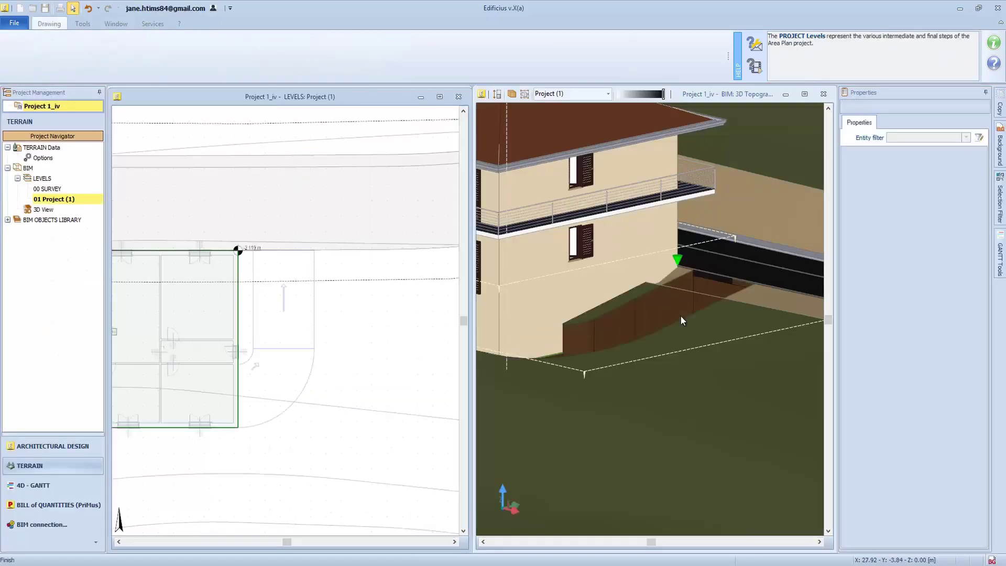
middle_click_drag(615, 357, 617, 382)
left_click(691, 256)
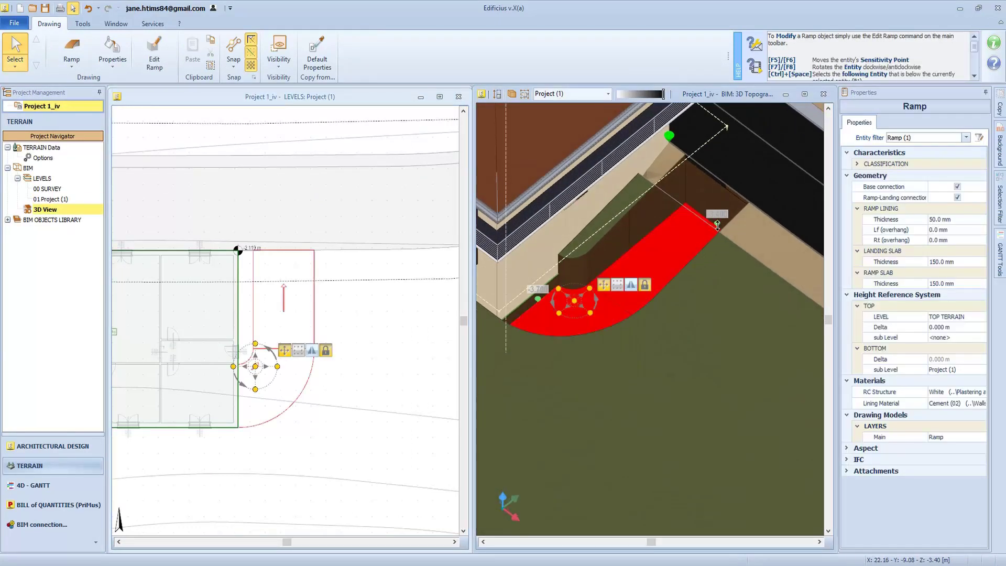
left_click_drag(717, 224, 724, 178)
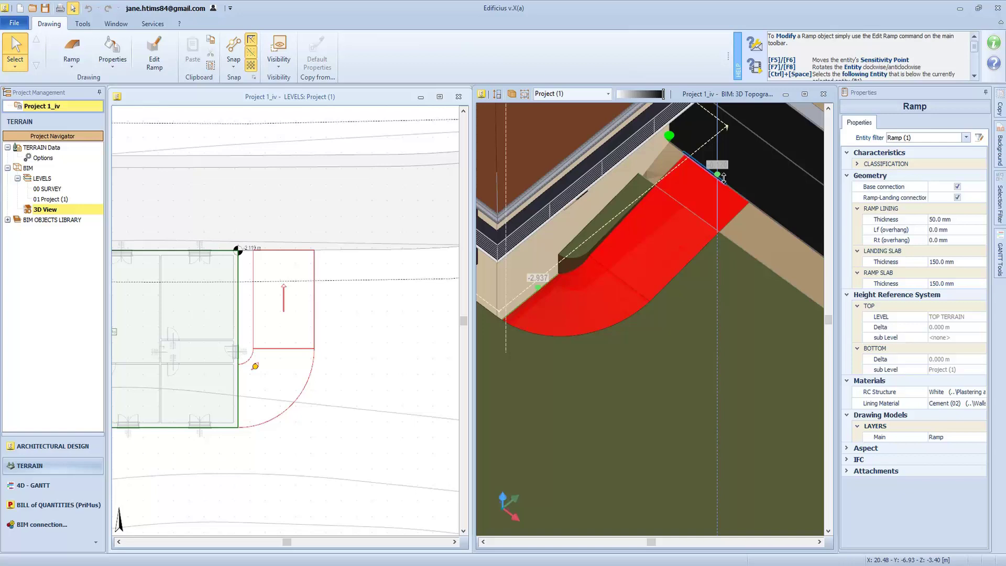
scroll(723, 178, "up", 2)
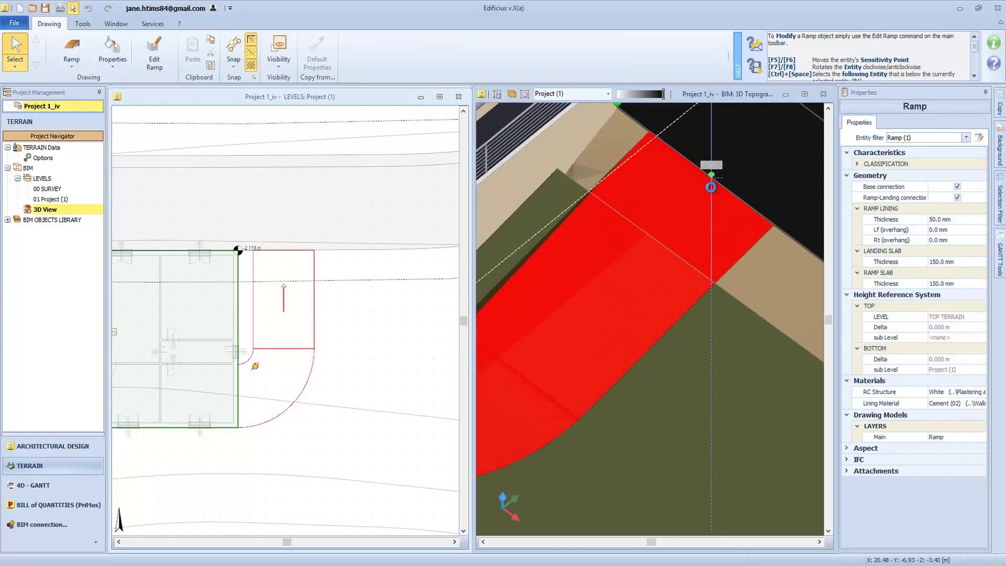
left_click(619, 307)
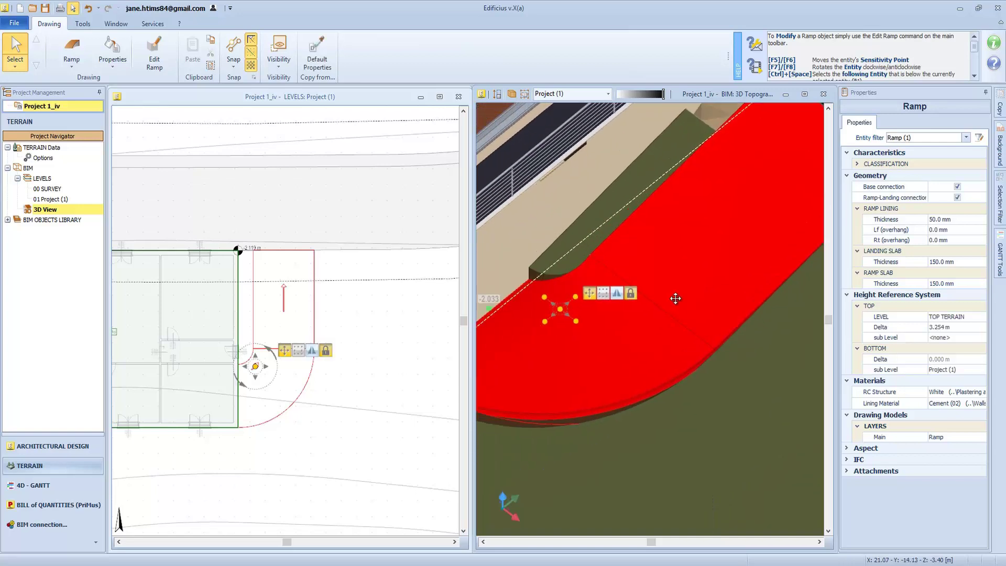
left_click(597, 278)
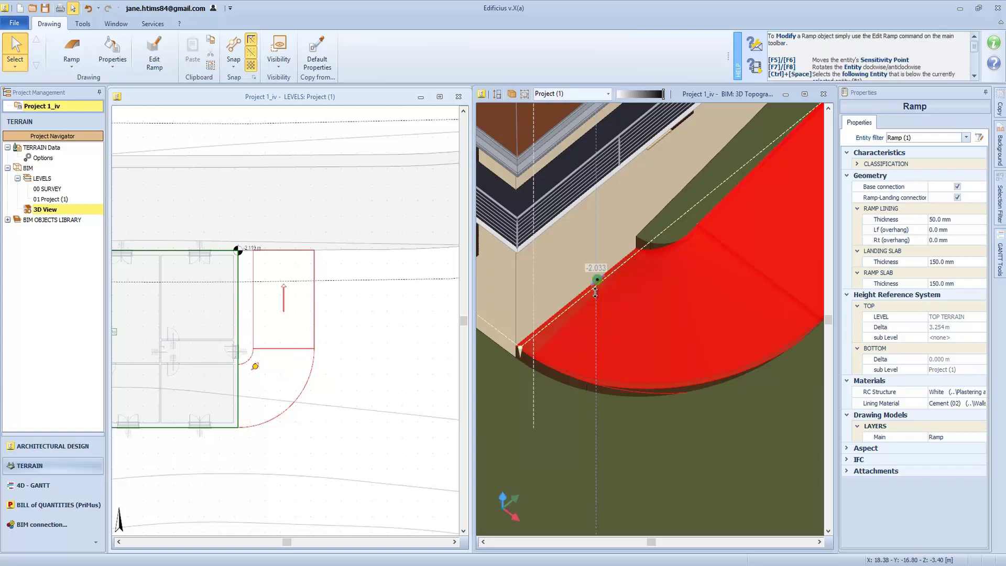
left_click(655, 282)
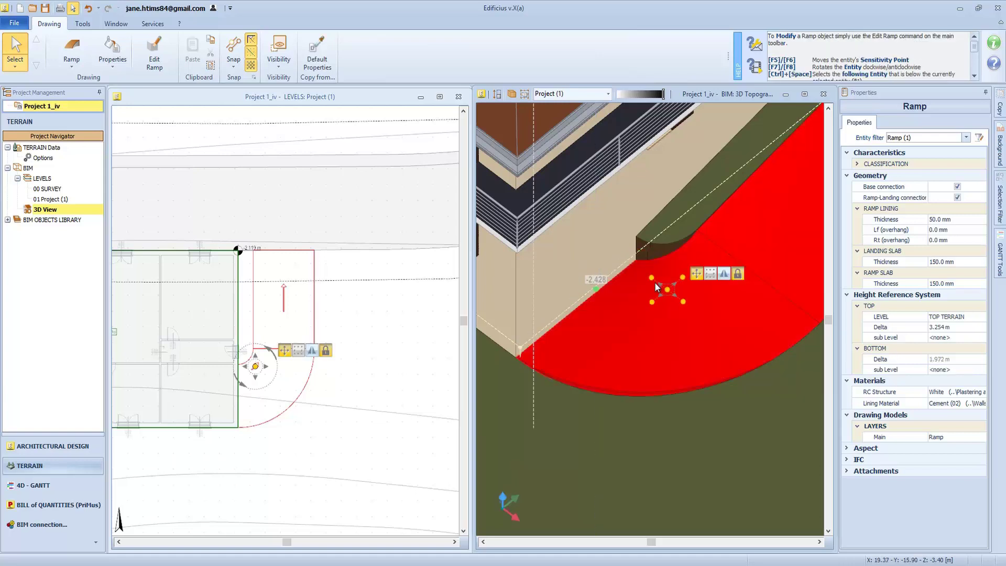
Draw a 300 mm landscaping wall from the building corner diagonally to the intersection, then straight up
left_click(72, 47)
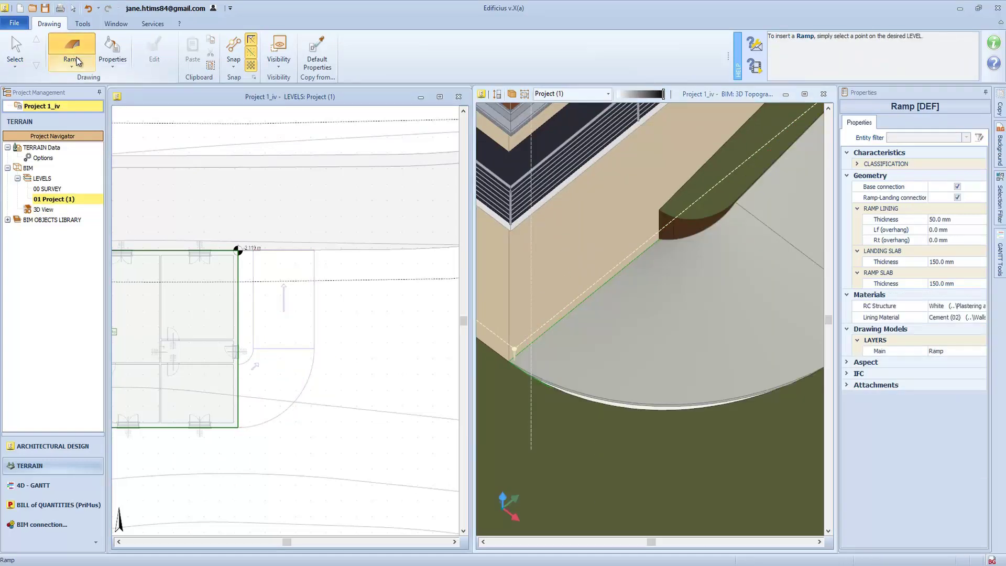
left_click(77, 64)
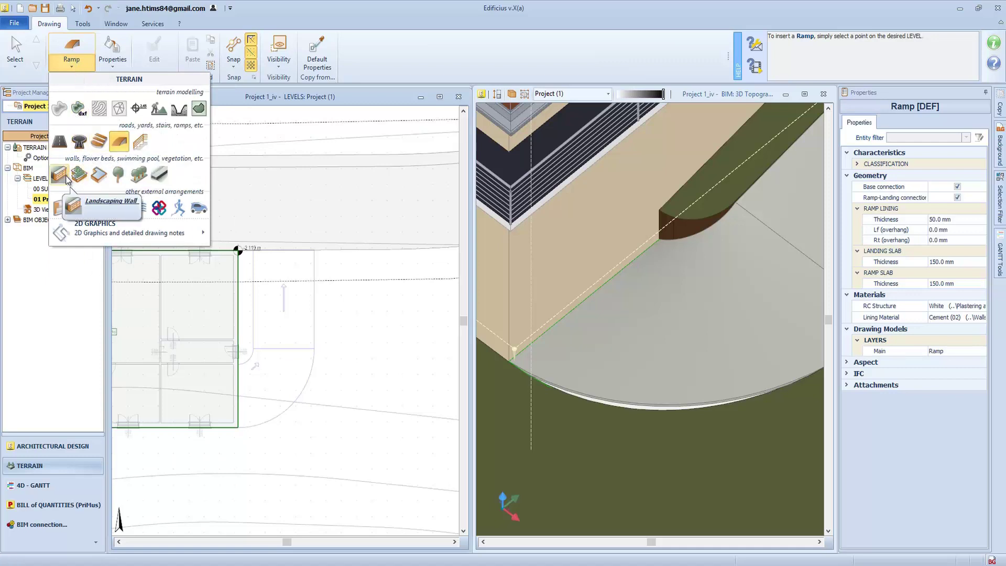
left_click(59, 174)
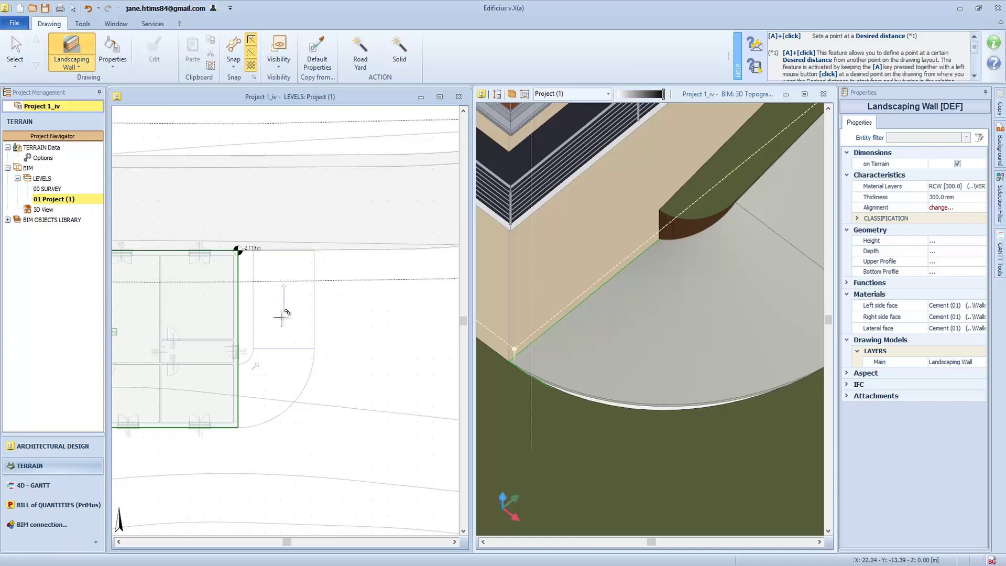
scroll(238, 427, "up", 1)
scroll(241, 425, "up", 2)
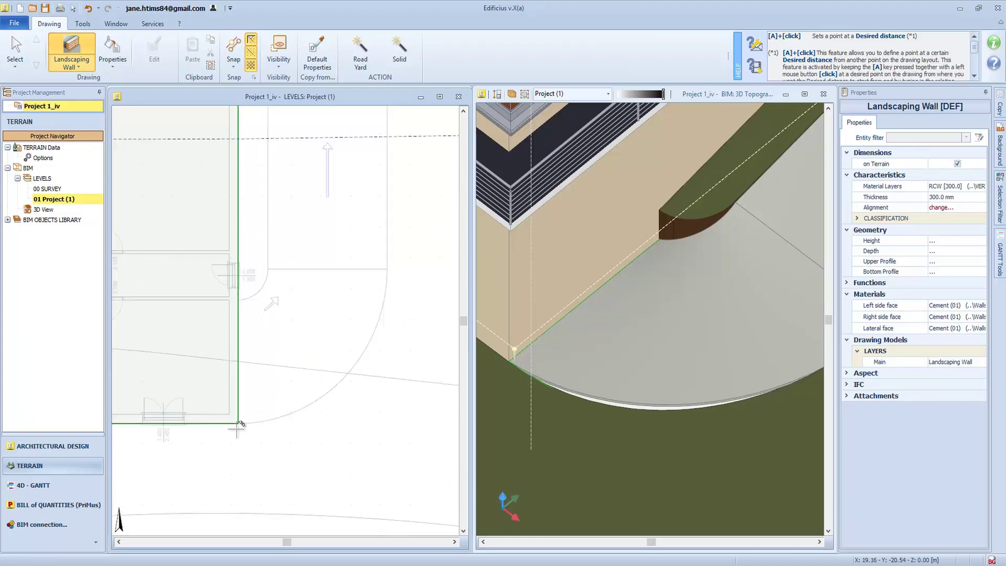
left_click(238, 423)
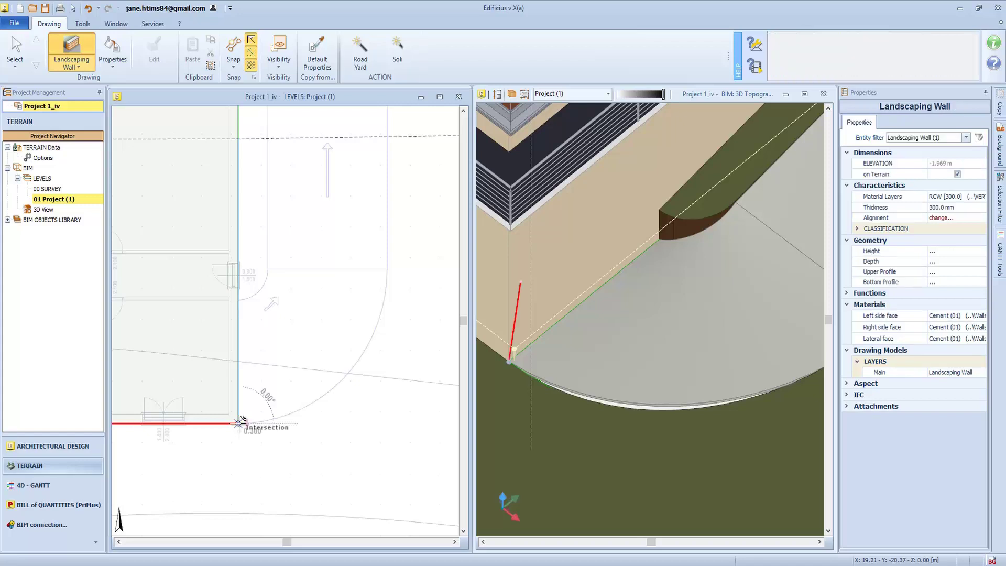
left_click(389, 268)
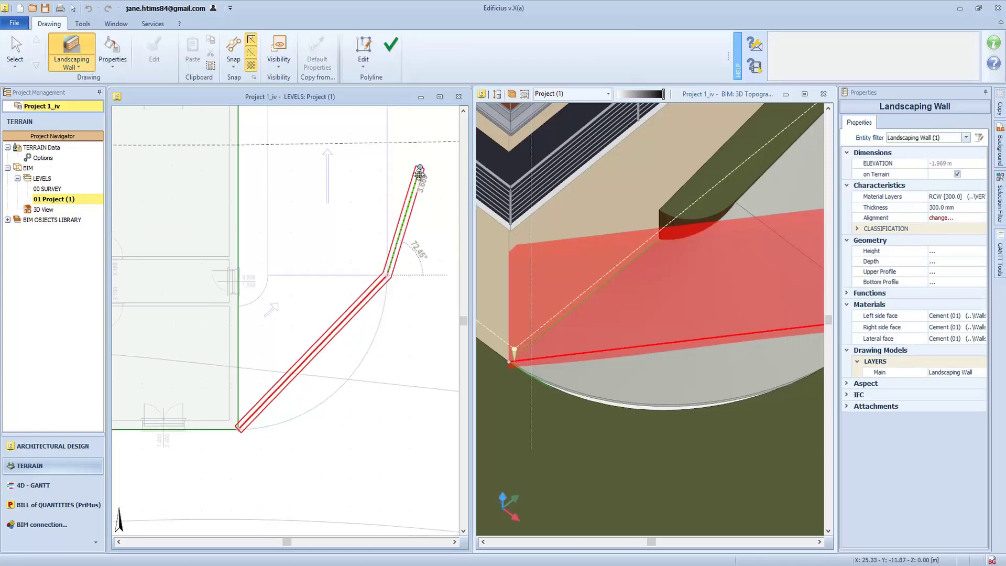
middle_click_drag(417, 175, 400, 317)
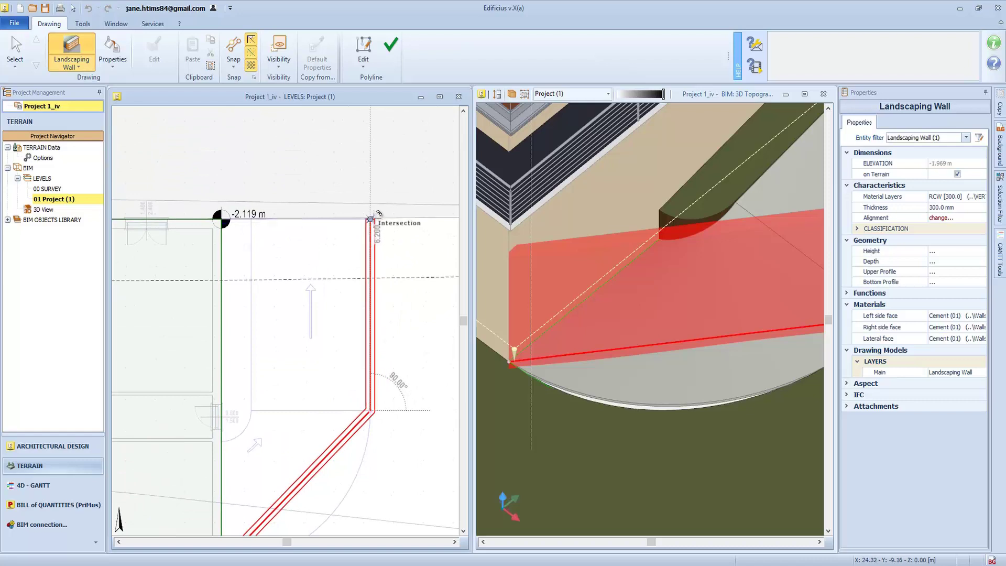
left_click(373, 215)
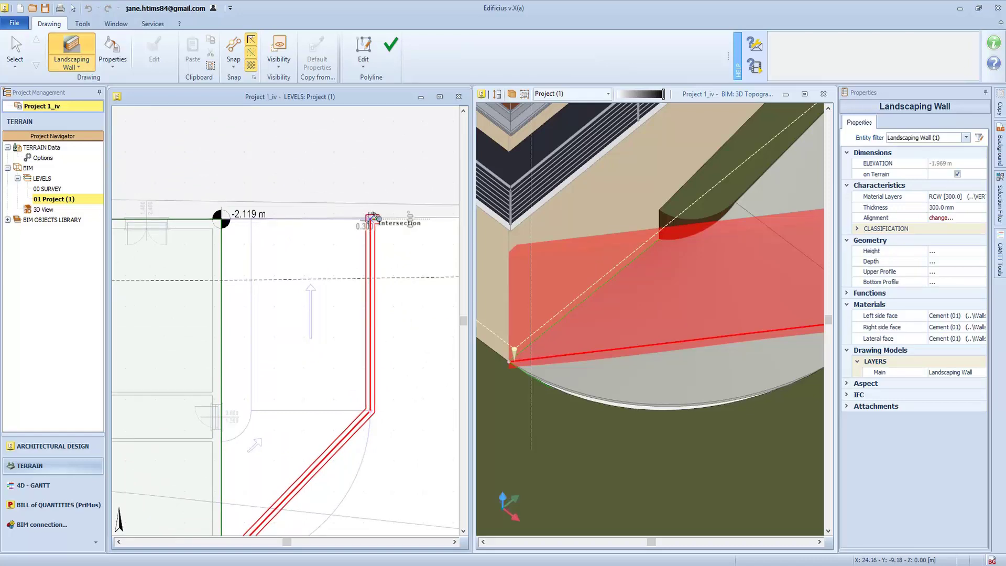
left_click(391, 44)
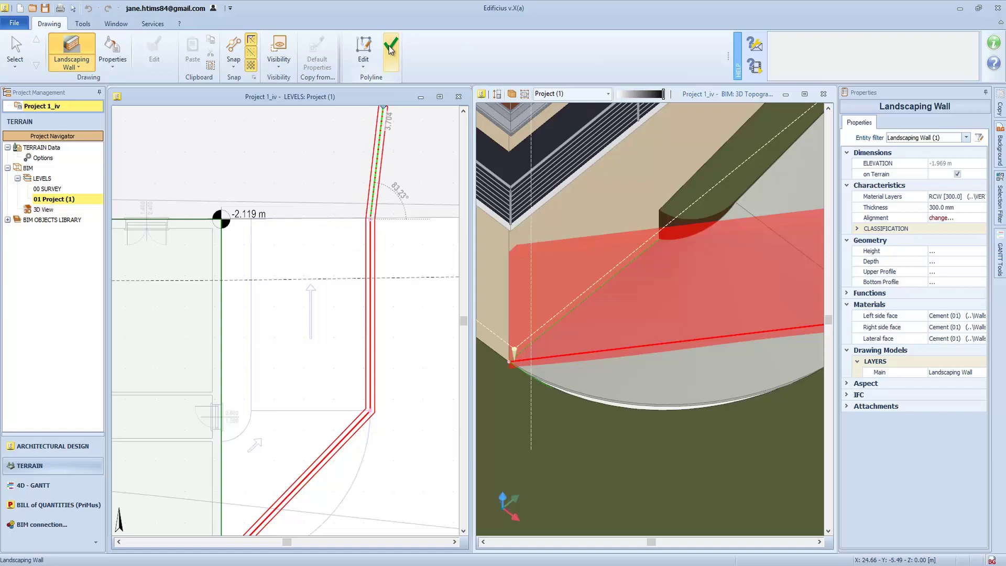
Bend the wall's diagonal segment into a 90° arc
key("Escape")
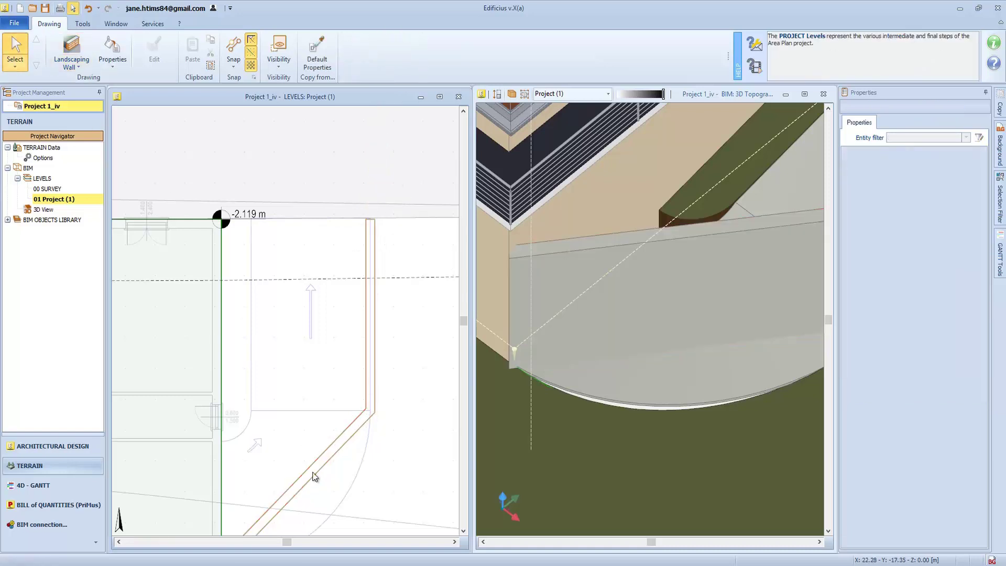
middle_click_drag(334, 439, 332, 301)
left_click(327, 316)
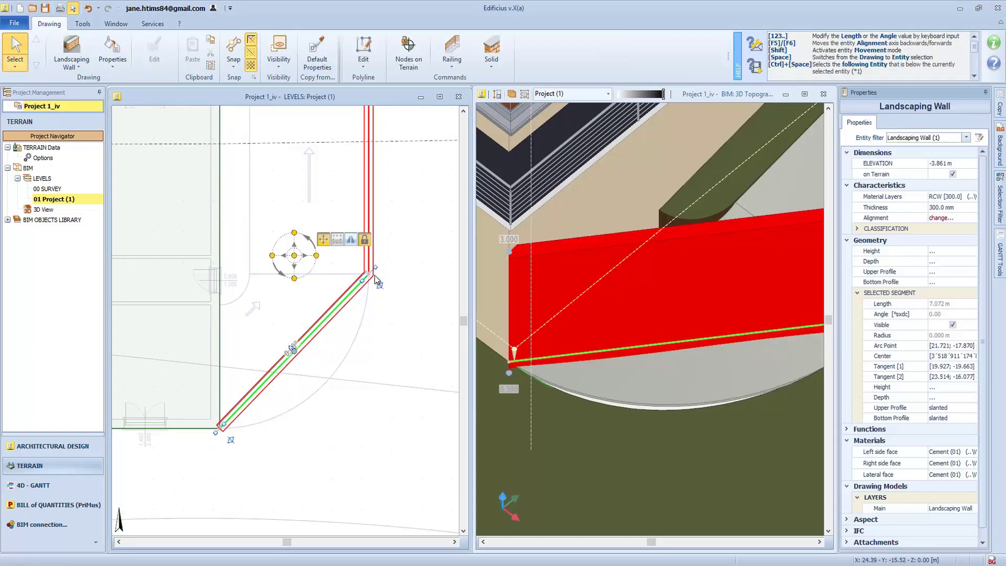
left_click_drag(376, 279, 370, 189)
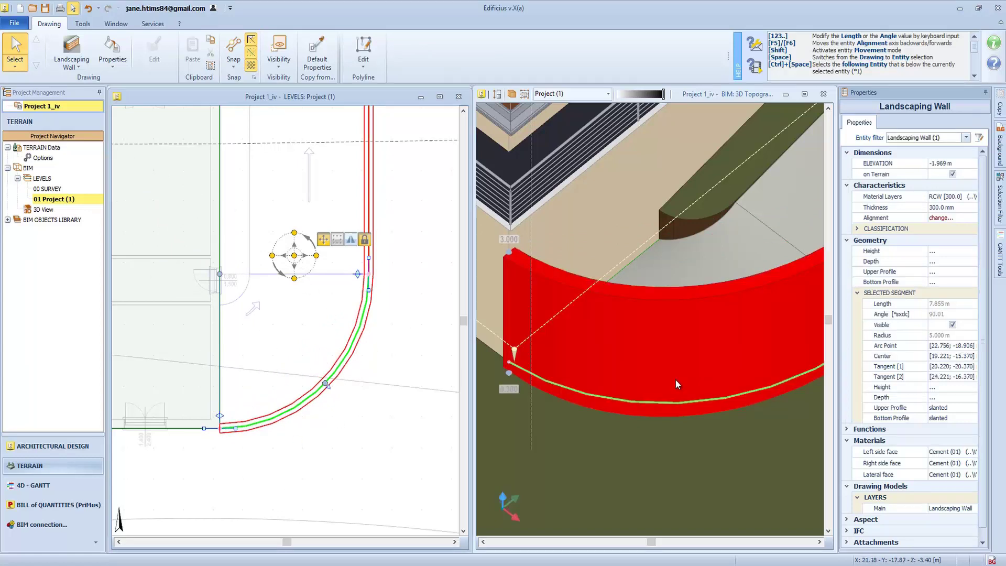
scroll(677, 384, "down", 2)
middle_click_drag(698, 346, 759, 330)
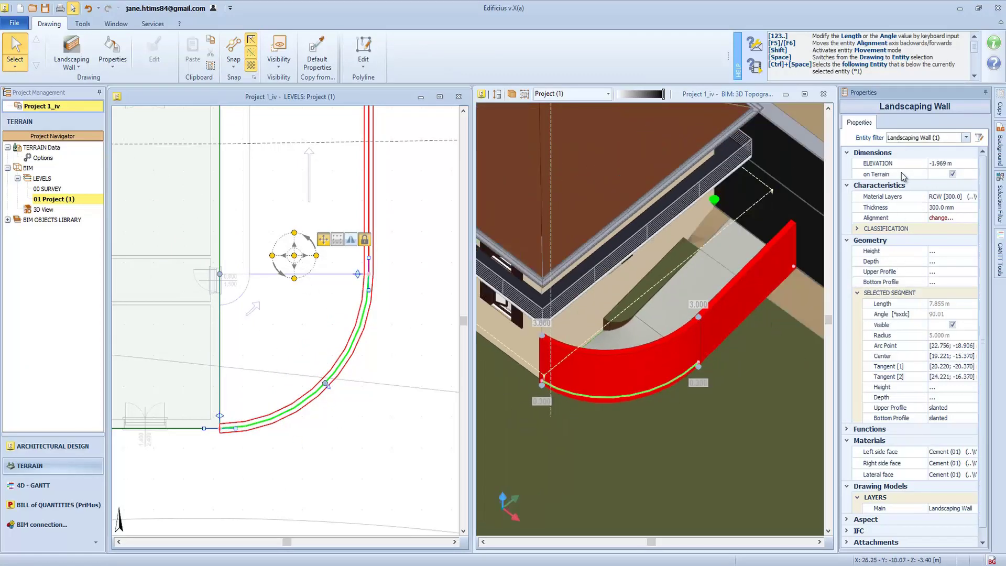
Set the wall's upper profile to horizontal
left_click(943, 272)
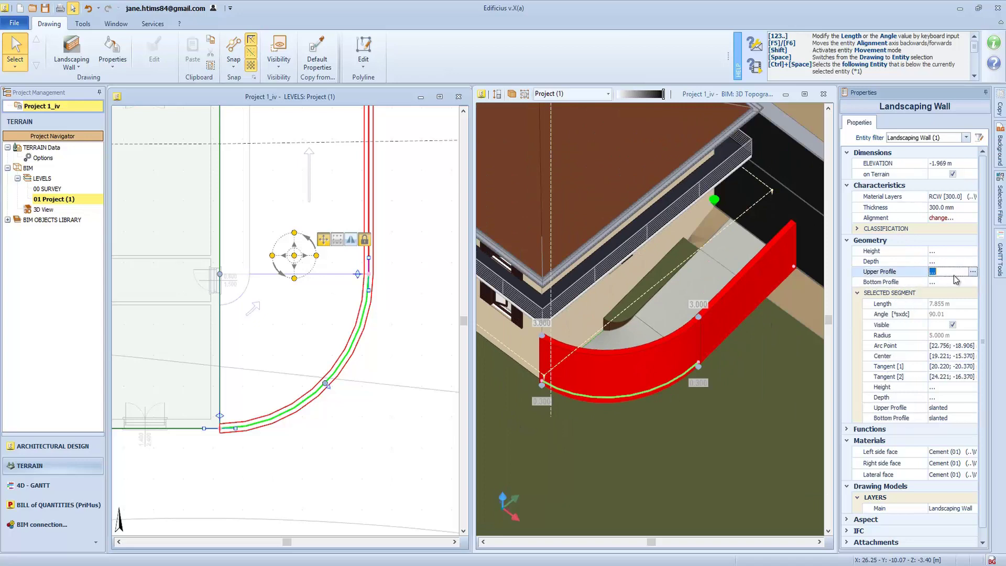
left_click(972, 271)
left_click(953, 315)
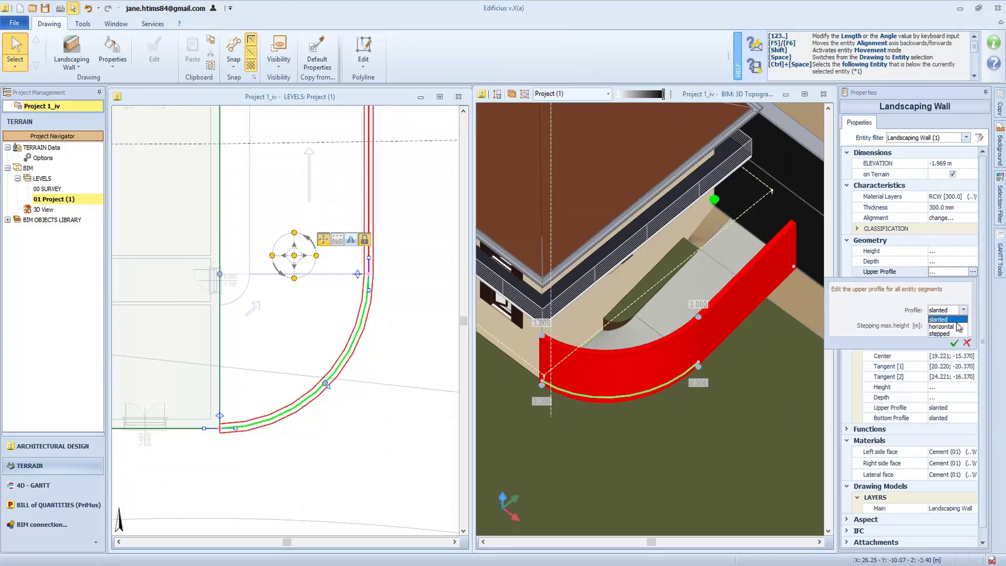
left_click(952, 328)
left_click(955, 343)
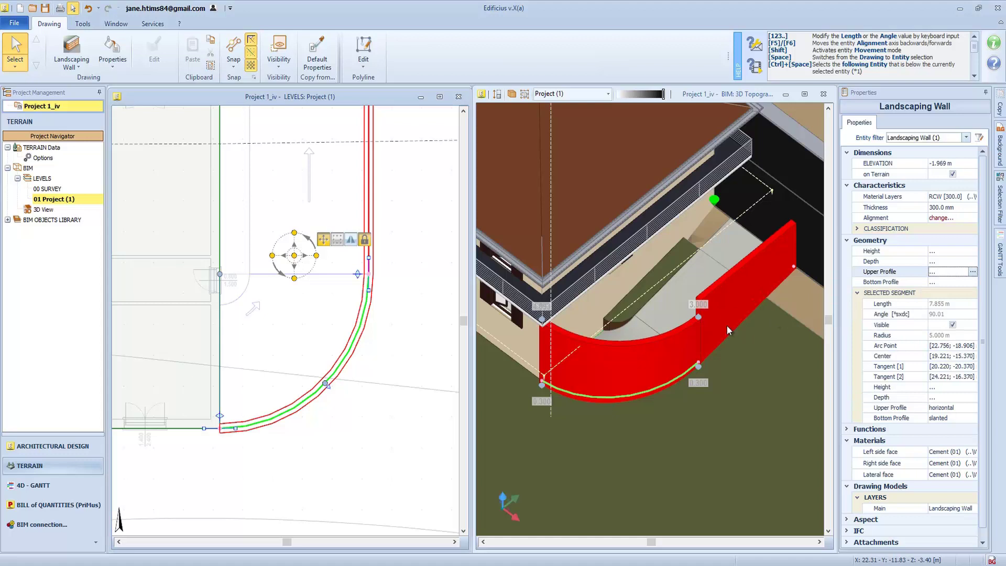
scroll(727, 326, "up", 3)
Lower the straight wall segment's height to 3.000 m
left_click(734, 280)
left_click(654, 309)
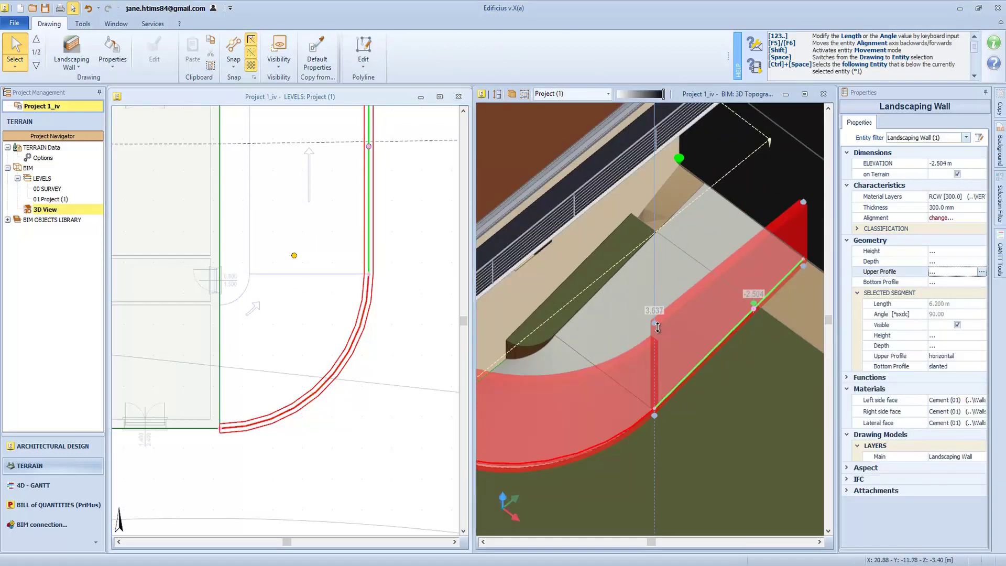
left_click(655, 338)
scroll(706, 296, "down", 4)
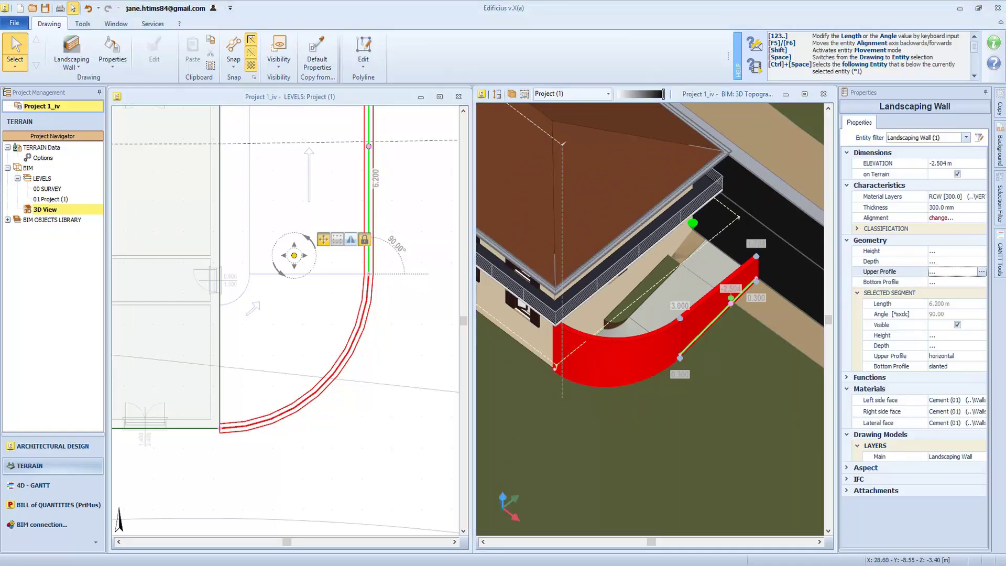
Choose the Yard element from the terrain gallery
left_click(71, 58)
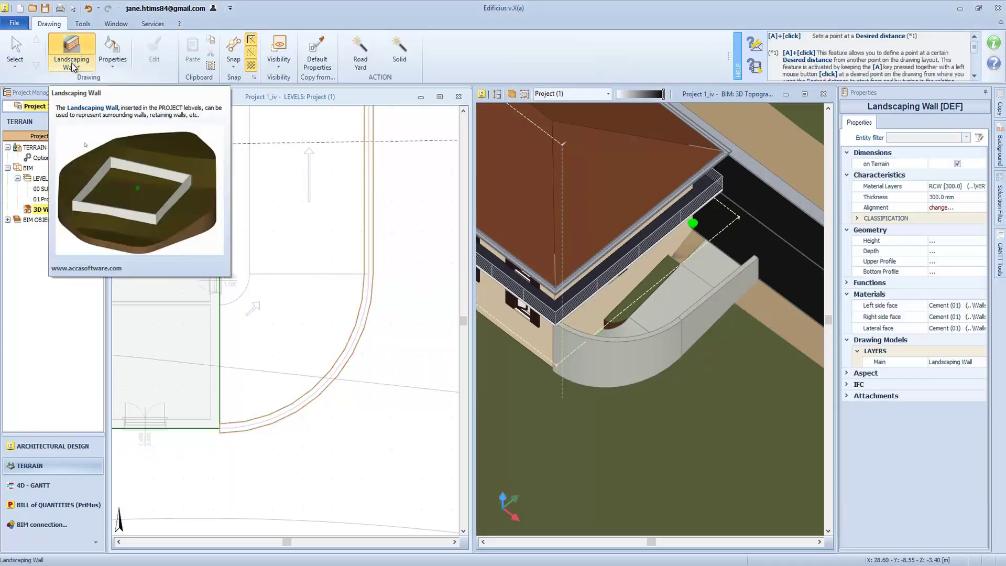
left_click(73, 66)
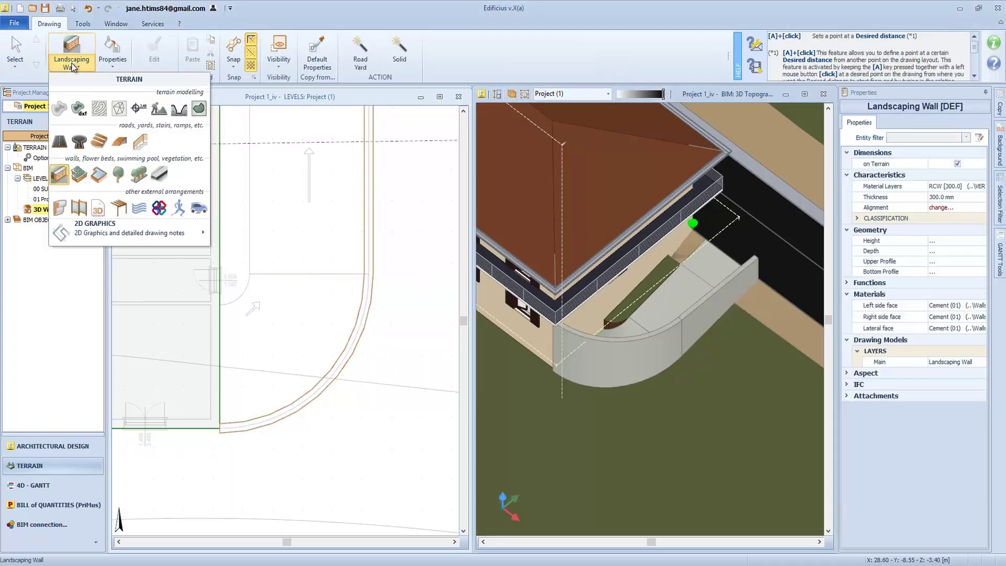
left_click(78, 141)
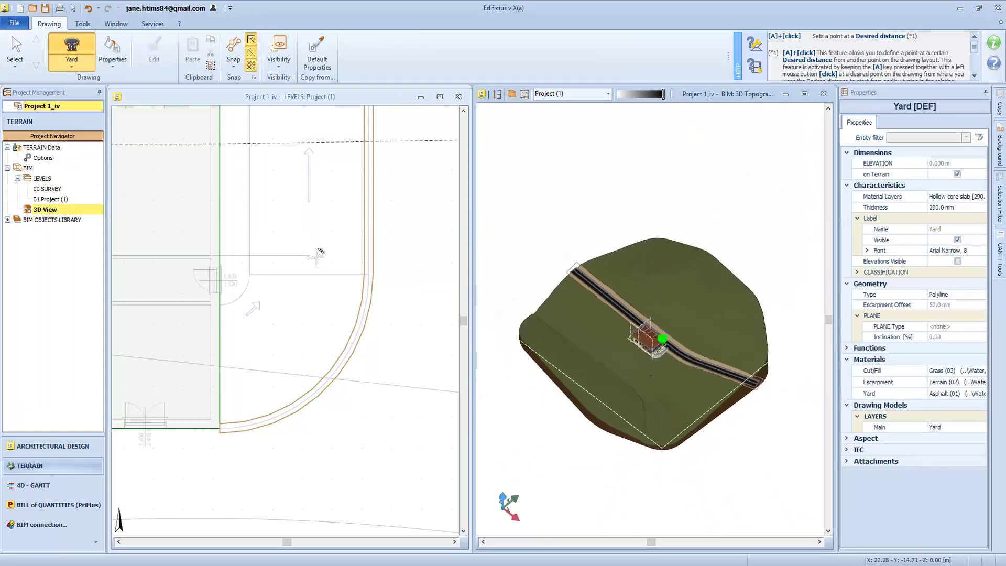
scroll(379, 238, "down", 3)
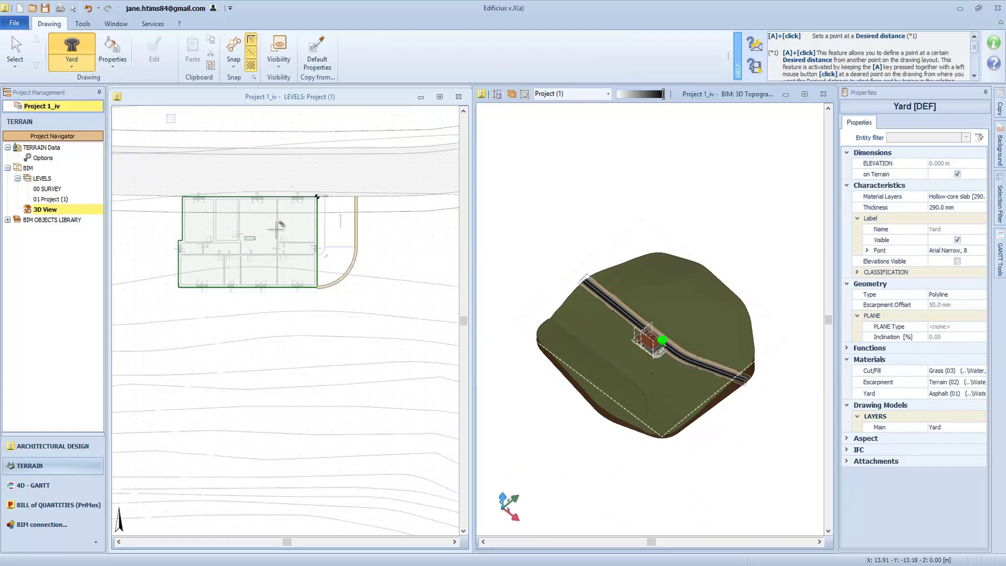
scroll(137, 200, "up", 3)
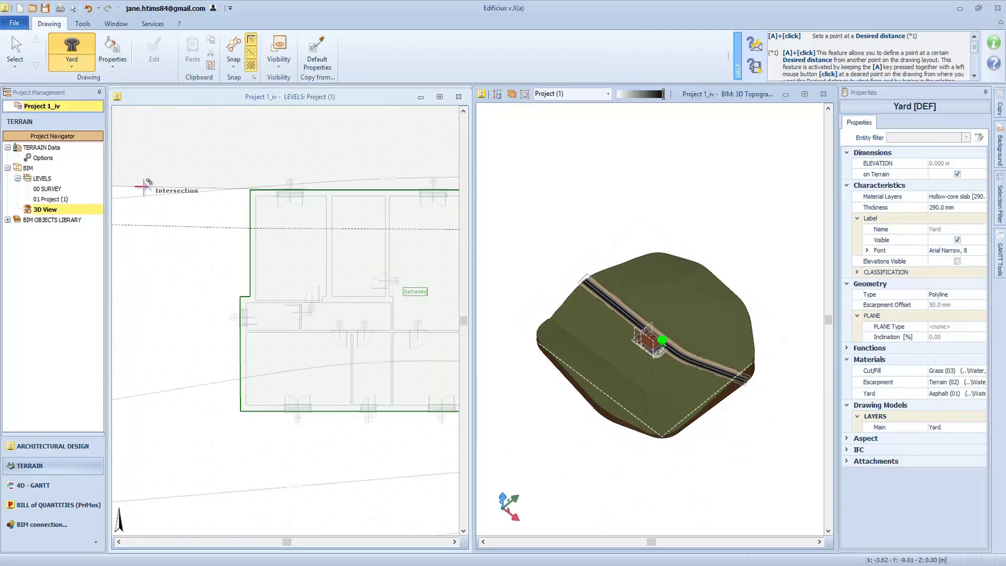
Trace the yard's rectangular outer corners around the building
left_click(251, 187)
left_click(122, 186)
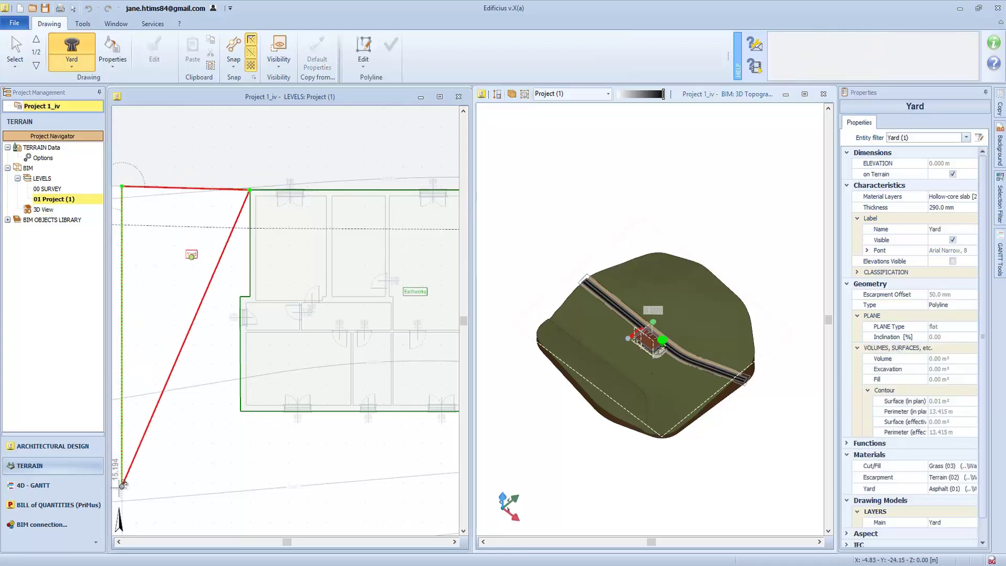
left_click(122, 484)
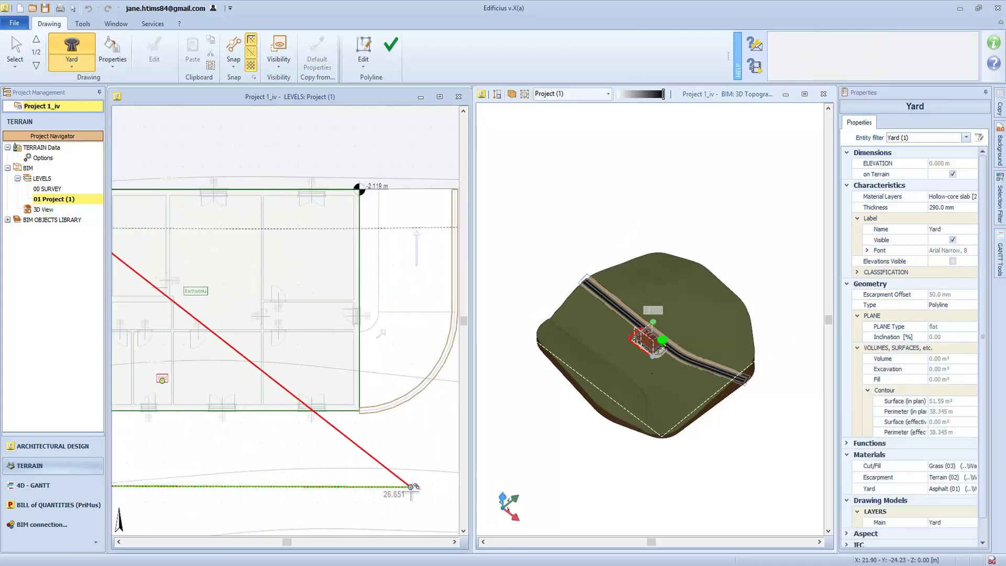
left_click(366, 510)
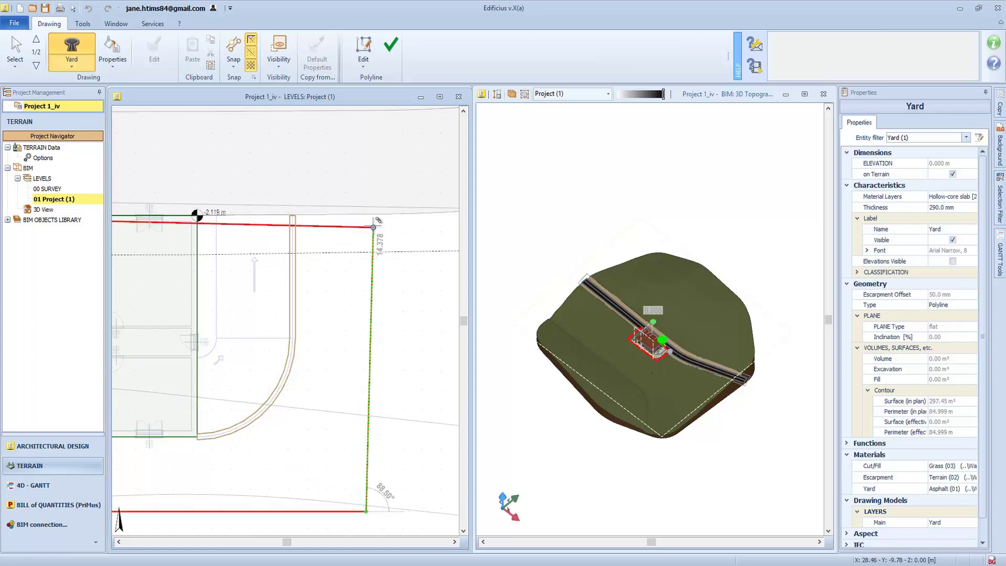
left_click(366, 212)
left_click(296, 213)
Continue the yard outline along the ramp's arc back to the building intersection
scroll(296, 213, "up", 2)
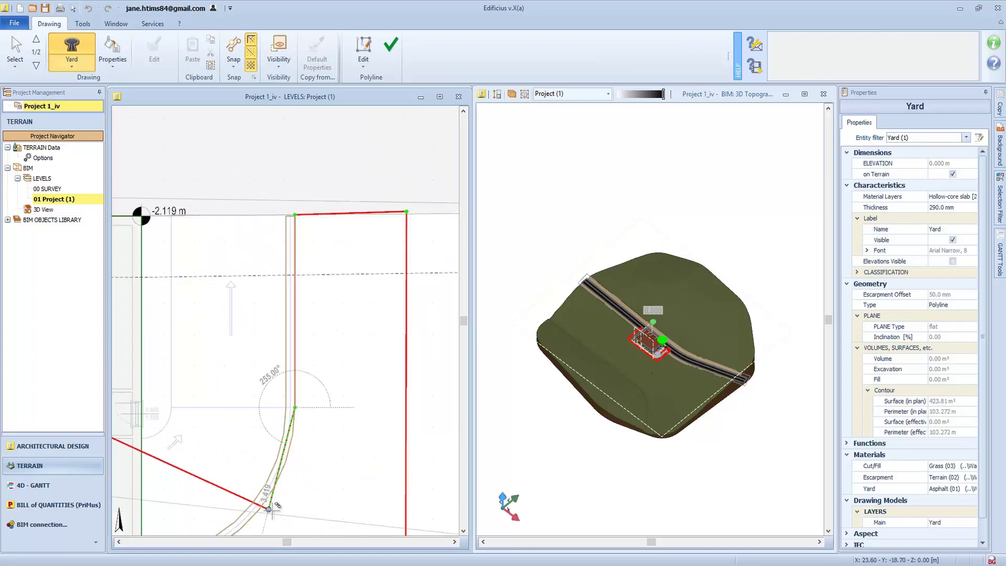
right_click(297, 407)
left_click(305, 476)
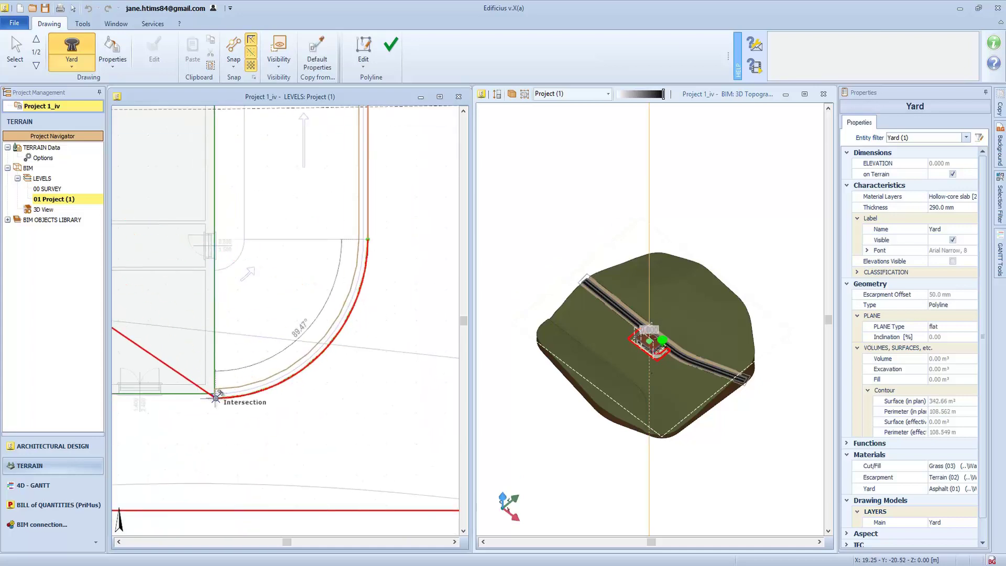
left_click(214, 393)
left_click(248, 362)
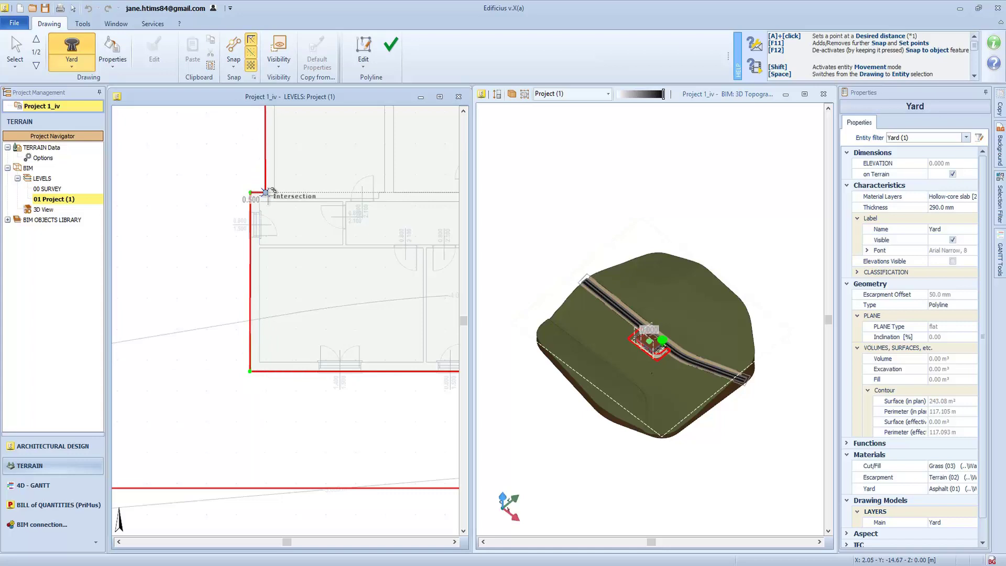
left_click(251, 192)
Close the yard outline and stop the Yard tool
key("Return")
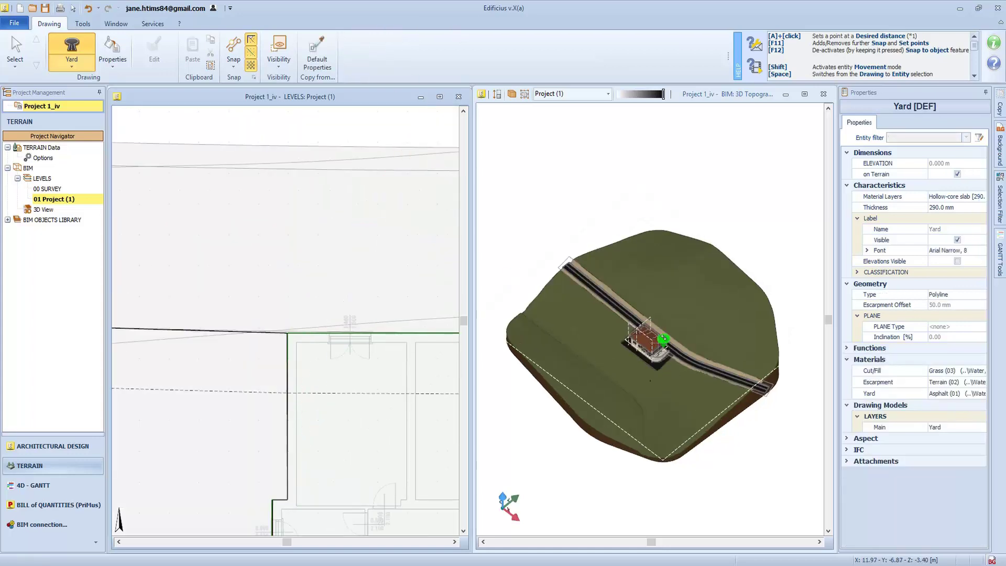
scroll(653, 390, "up", 5)
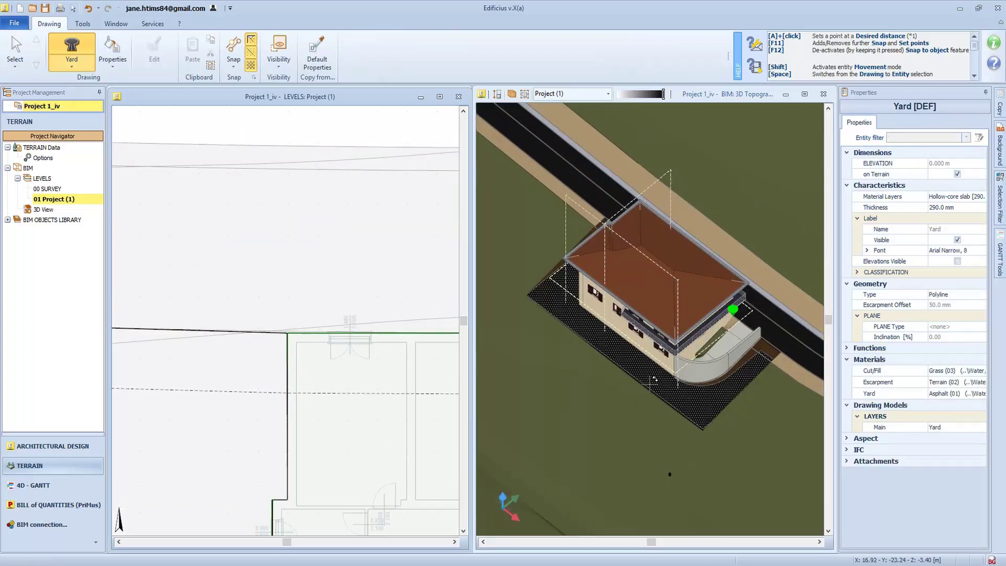
middle_click_drag(652, 390, 645, 446)
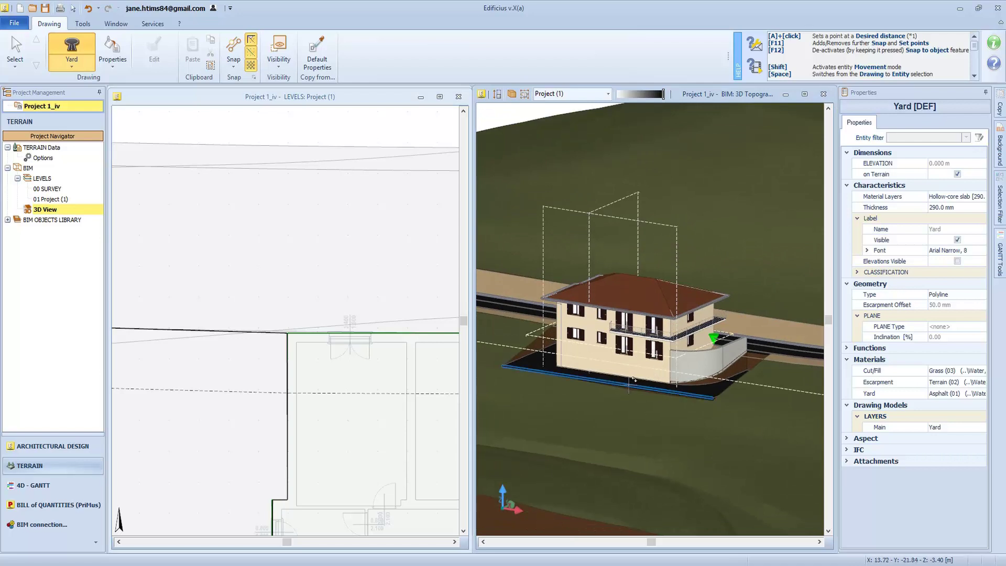
key("Escape")
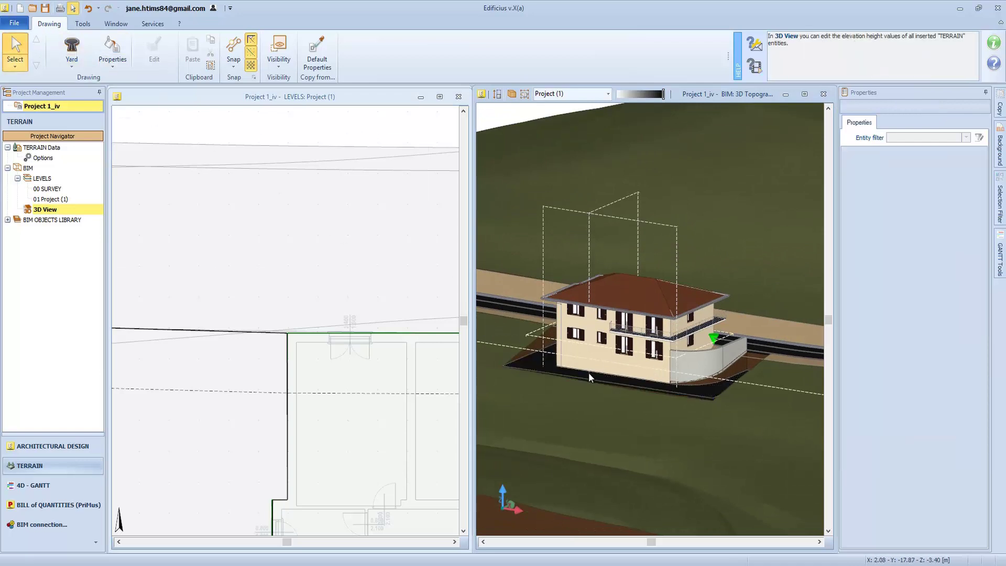
Lower the yard slab to -2.211 m elevation
left_click(592, 376)
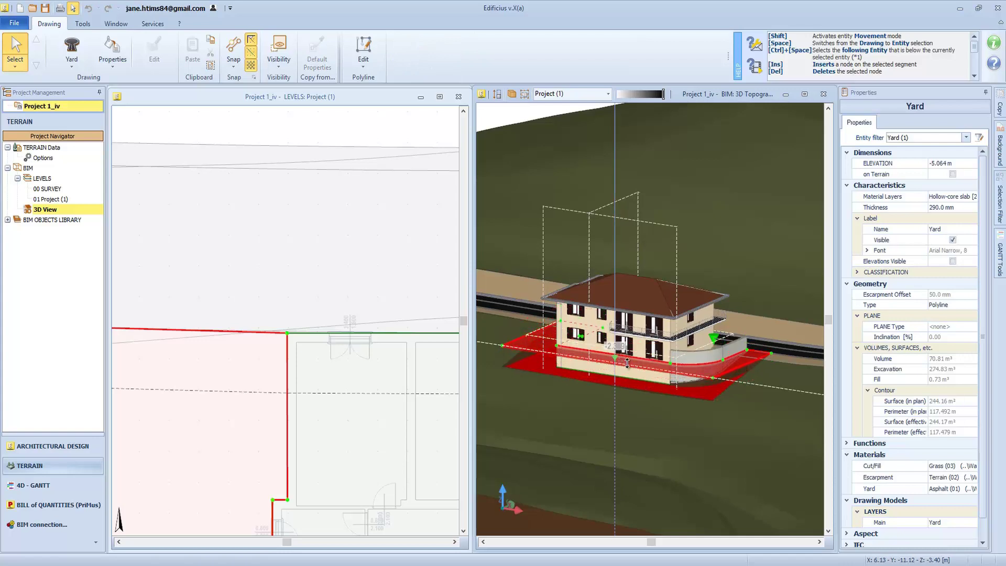
scroll(656, 360, "up", 3)
scroll(656, 359, "up", 2)
left_click_drag(648, 354, 598, 359)
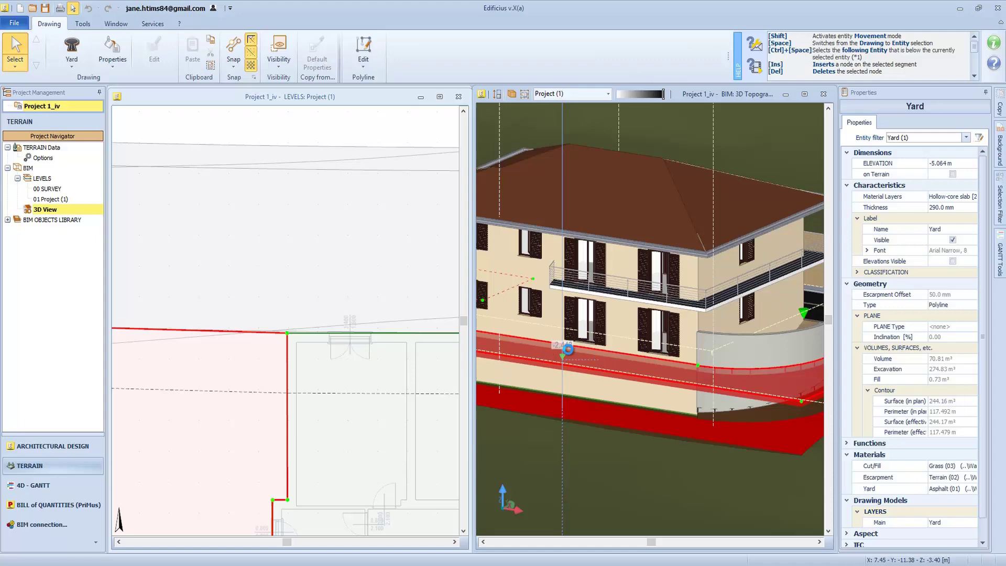
scroll(567, 349, "up", 2)
scroll(652, 354, "down", 8)
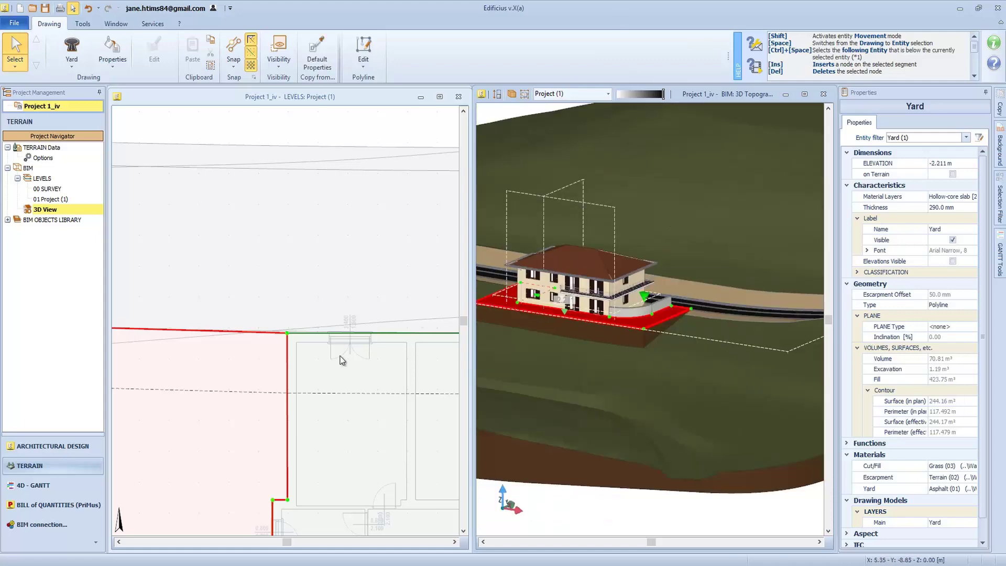
left_click(258, 99)
scroll(272, 116, "down", 10)
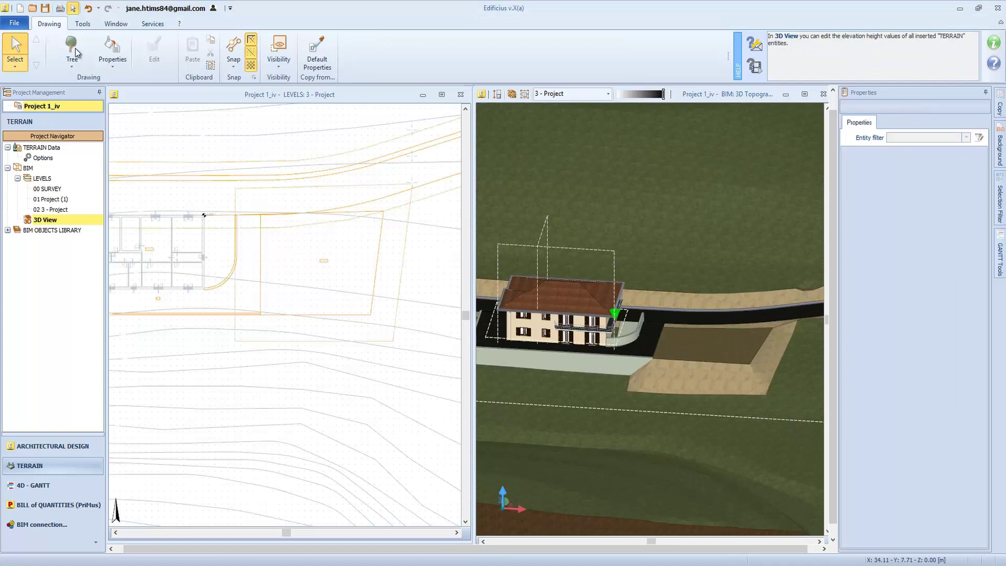
Draw a narrow tapered flower bed with 300 mm walls right of the house on 3 - Project
left_click(75, 52)
left_click(72, 64)
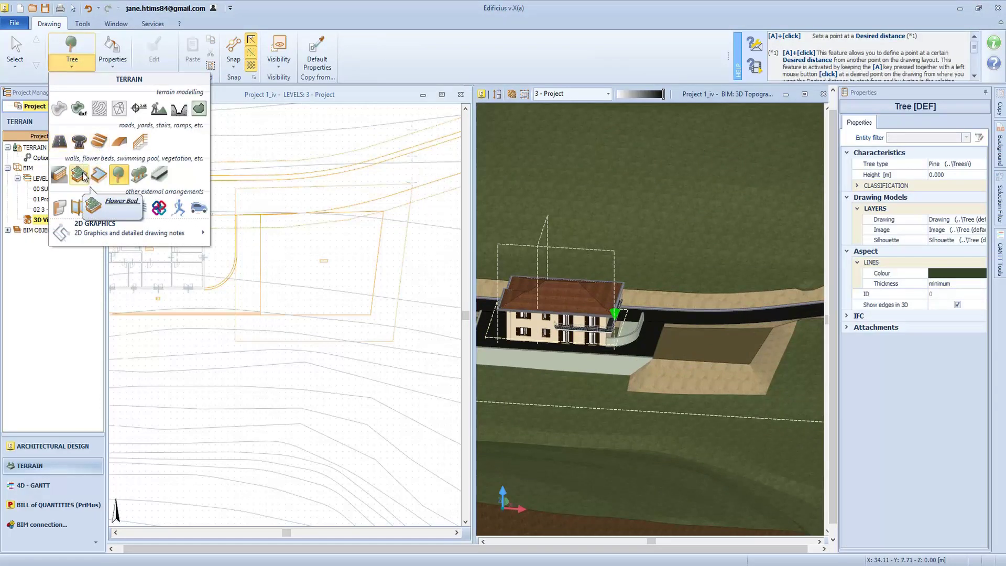
left_click(83, 175)
scroll(371, 229, "up", 4)
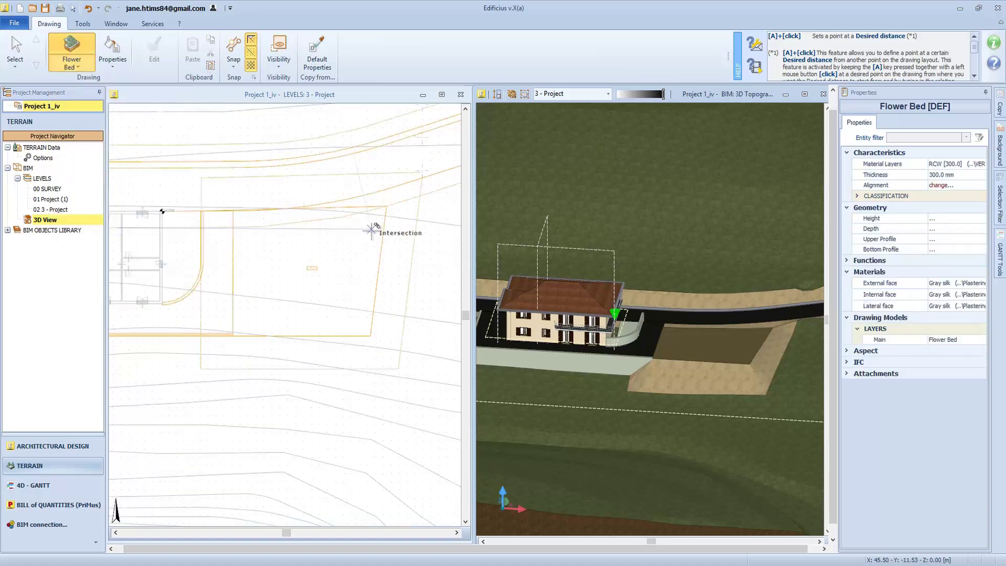
left_click(375, 208)
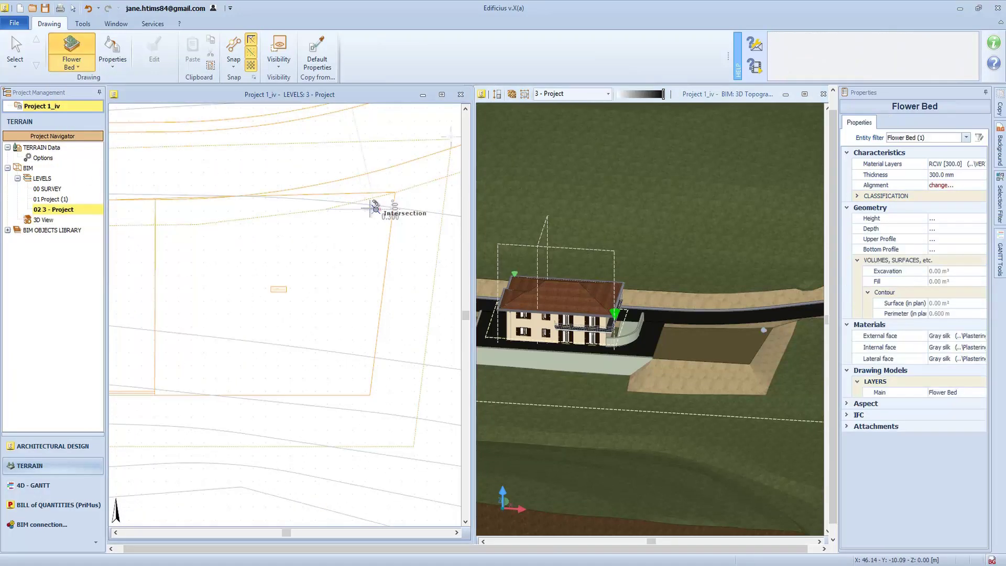
left_click(327, 209)
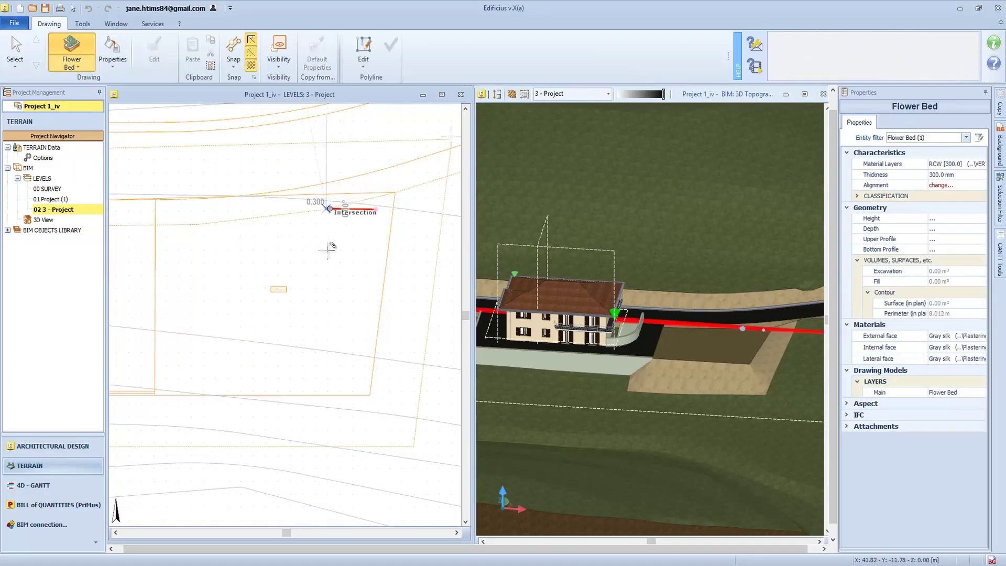
left_click(327, 372)
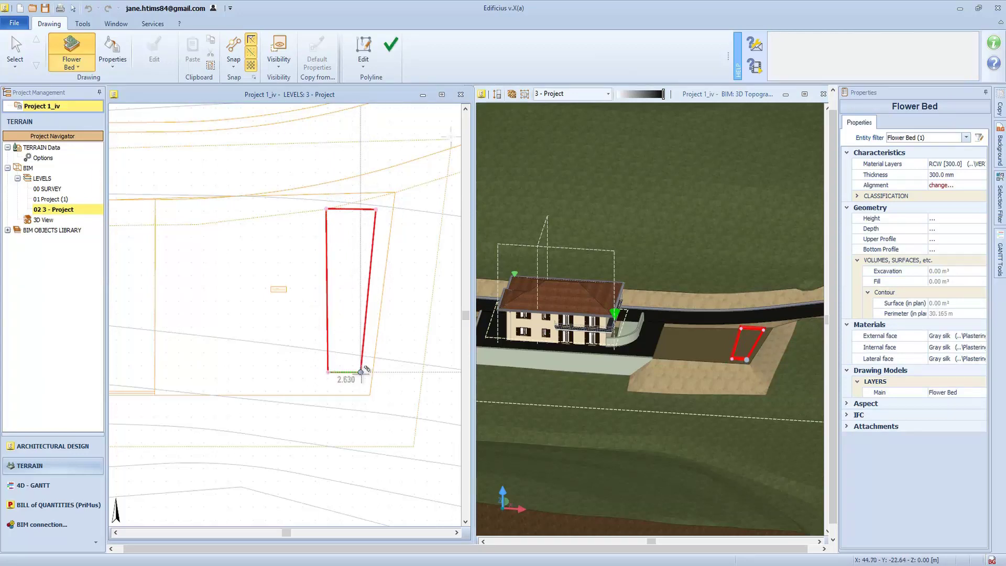
left_click(360, 372)
left_click(394, 302)
key("Return")
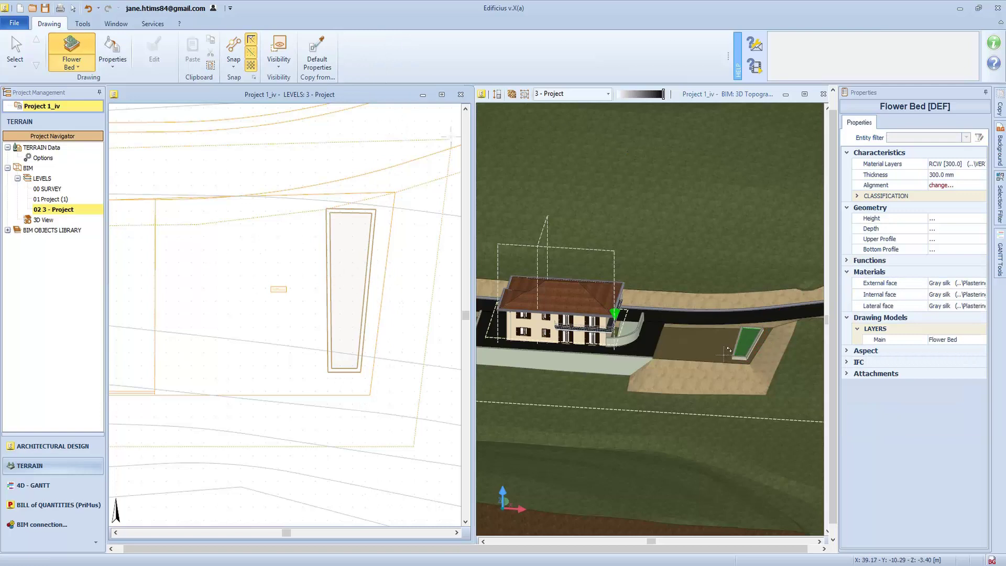
Draw a rectangular swimming pool beside the flower bed
left_click(72, 63)
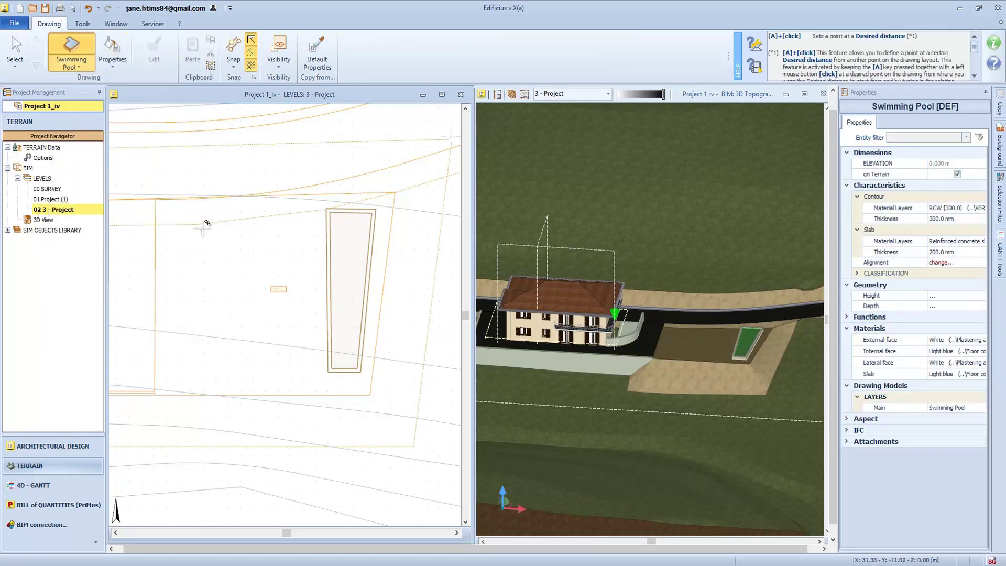
left_click(80, 173)
left_click(298, 237)
left_click(188, 238)
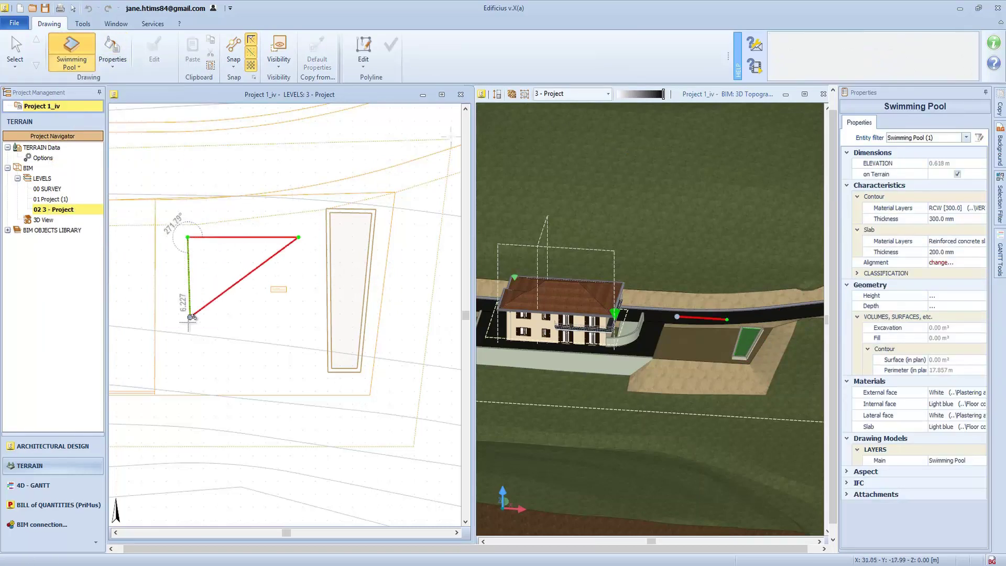
left_click(190, 350)
left_click(295, 350)
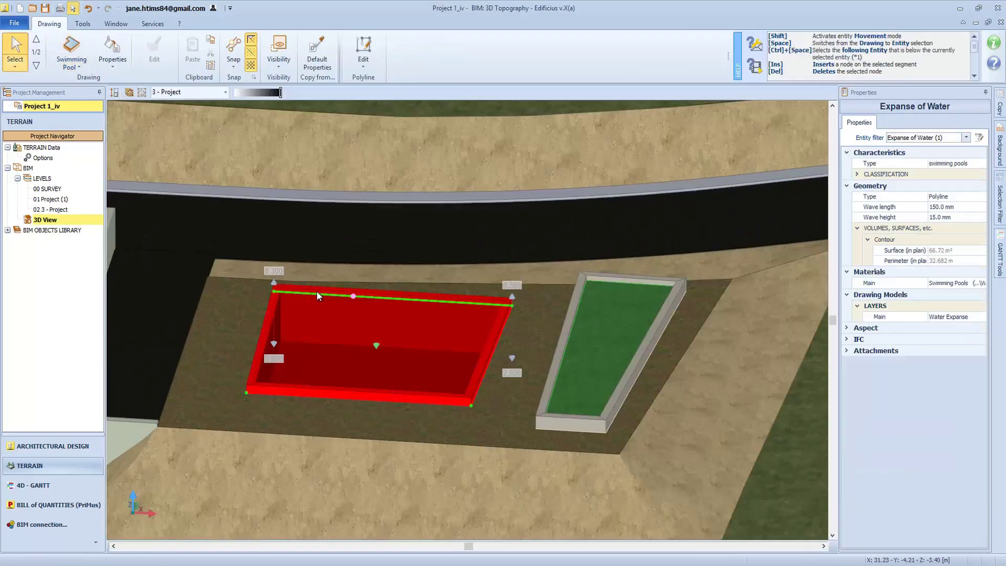
Add a 0.300 × 0.100 m solid extrusion on the pool wall
left_click(317, 293)
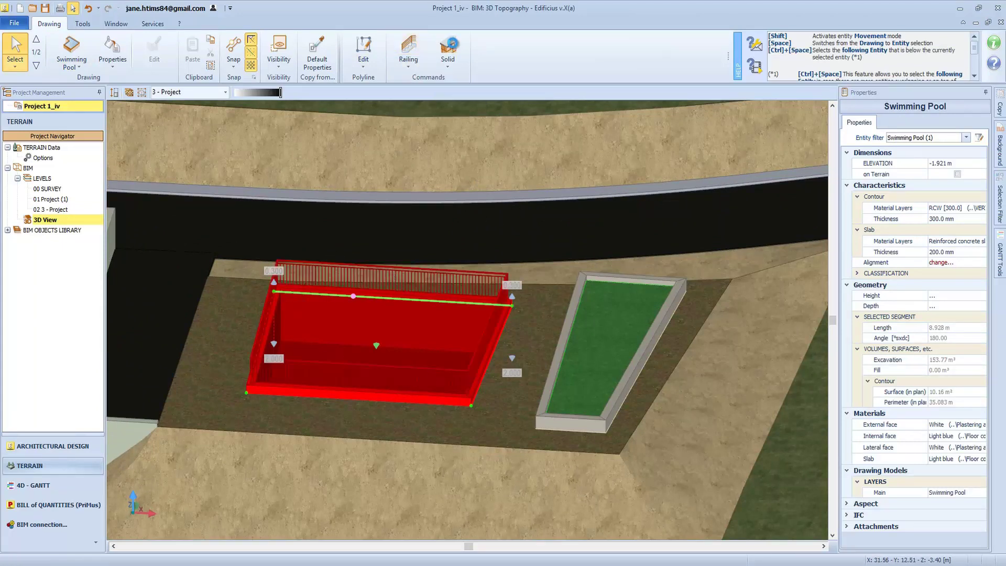
left_click(448, 59)
left_click(456, 79)
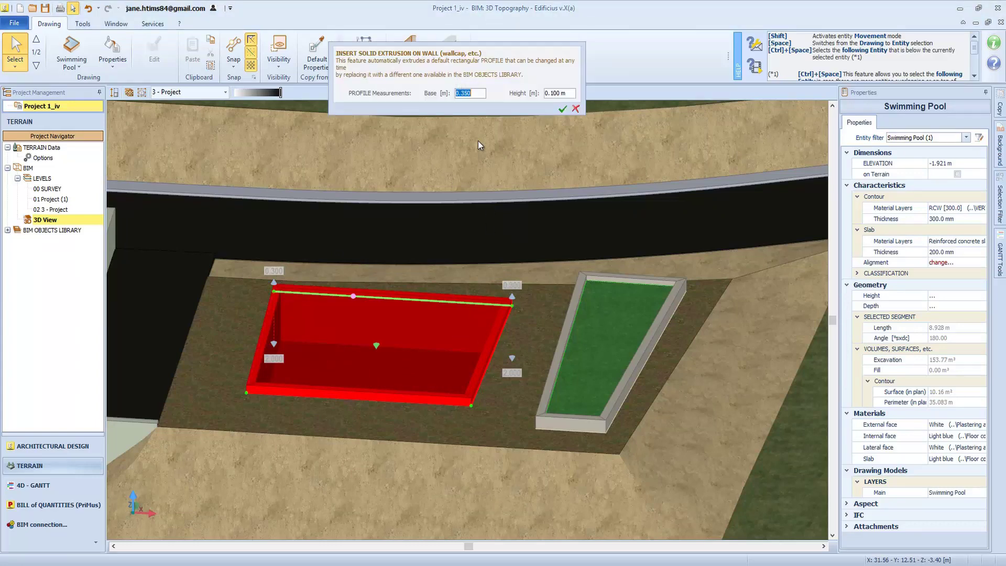
left_click(562, 108)
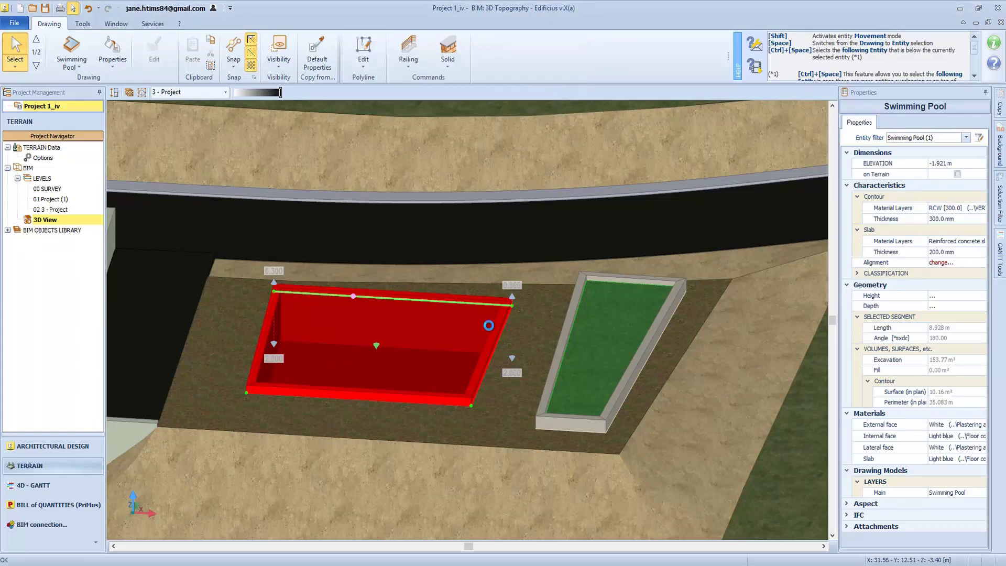
Draw a three-point vegetation line around the pool to generate the bushes
left_click(630, 304)
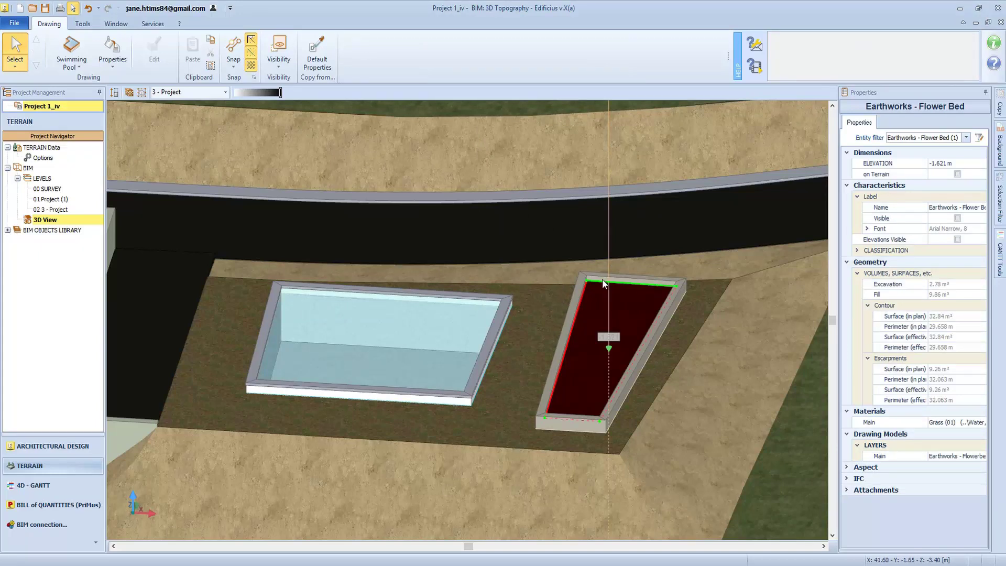
left_click(77, 62)
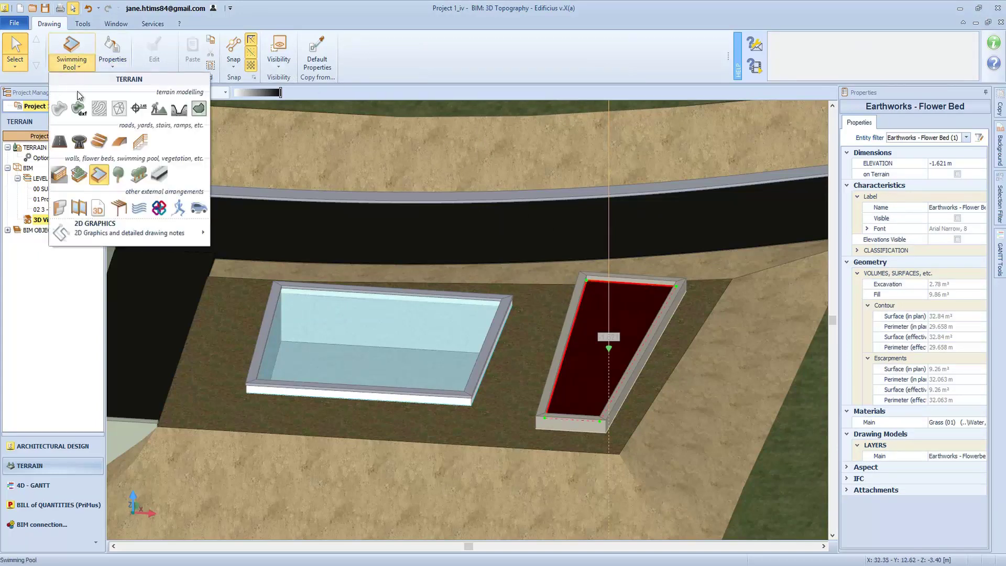
left_click(139, 175)
left_click(533, 332)
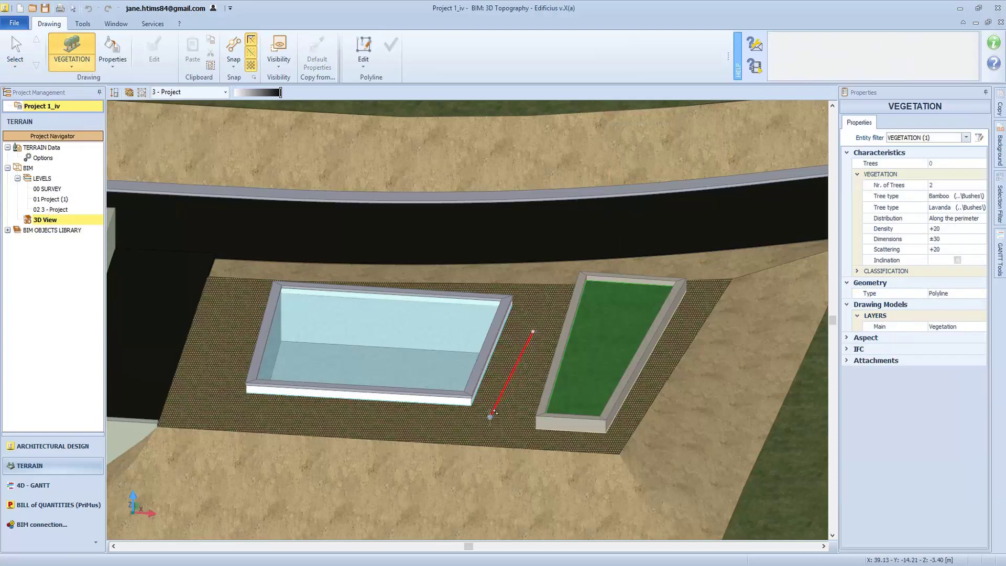
left_click(427, 424)
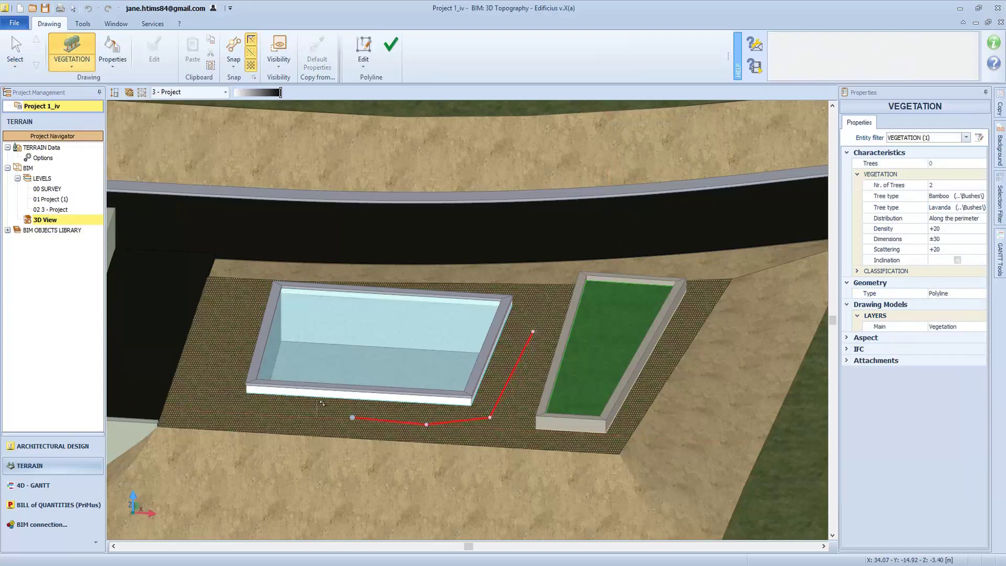
left_click(202, 366)
left_click(390, 45)
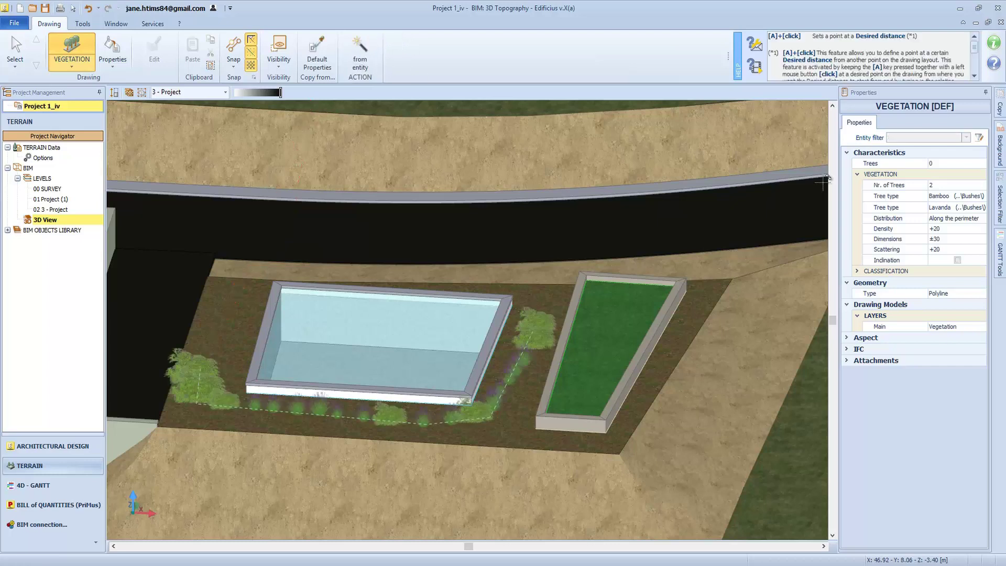
left_click(950, 185)
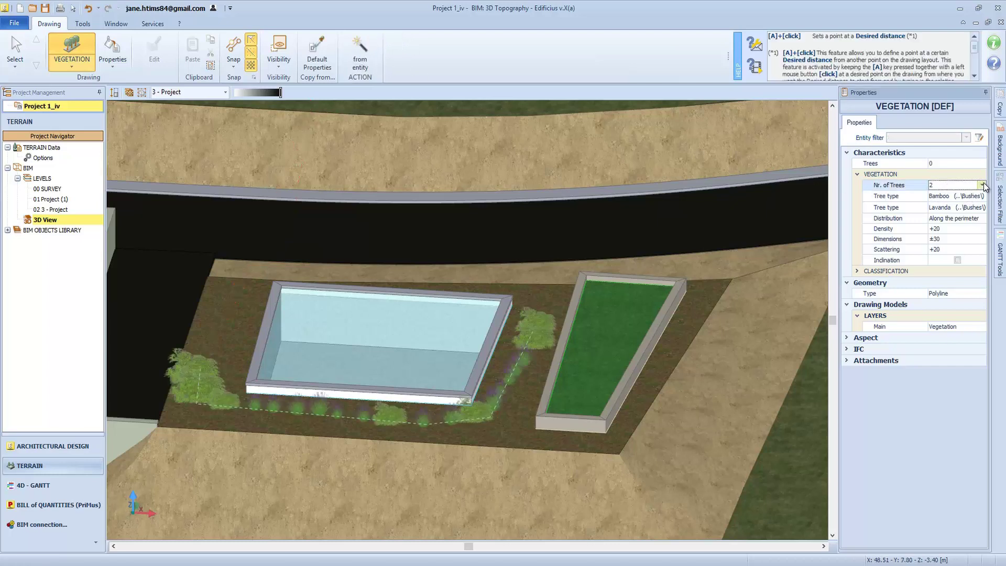
left_click(982, 185)
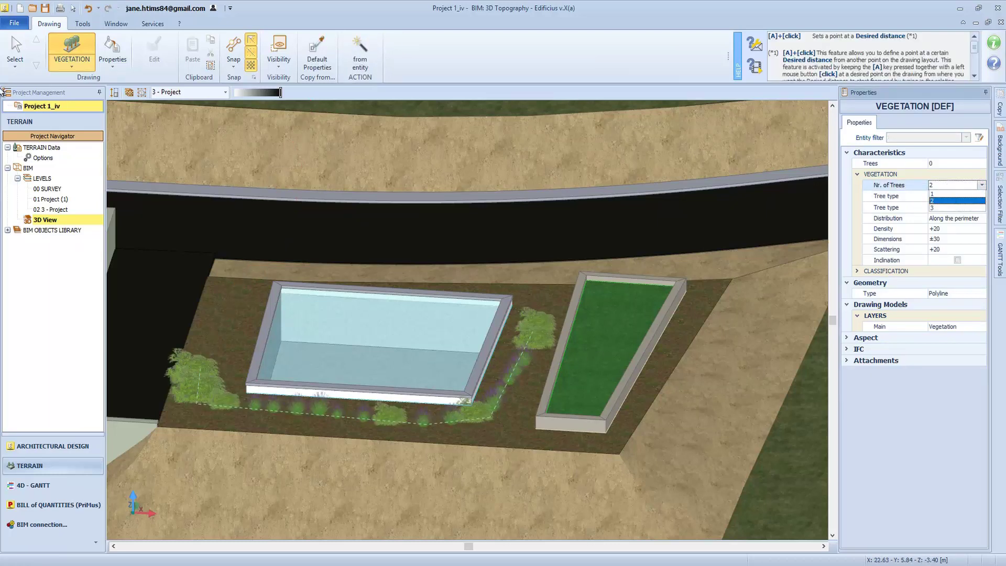
key("Escape")
Give the pool vegetation density -20, dimensions ±10 and scattering +30
left_click(529, 334)
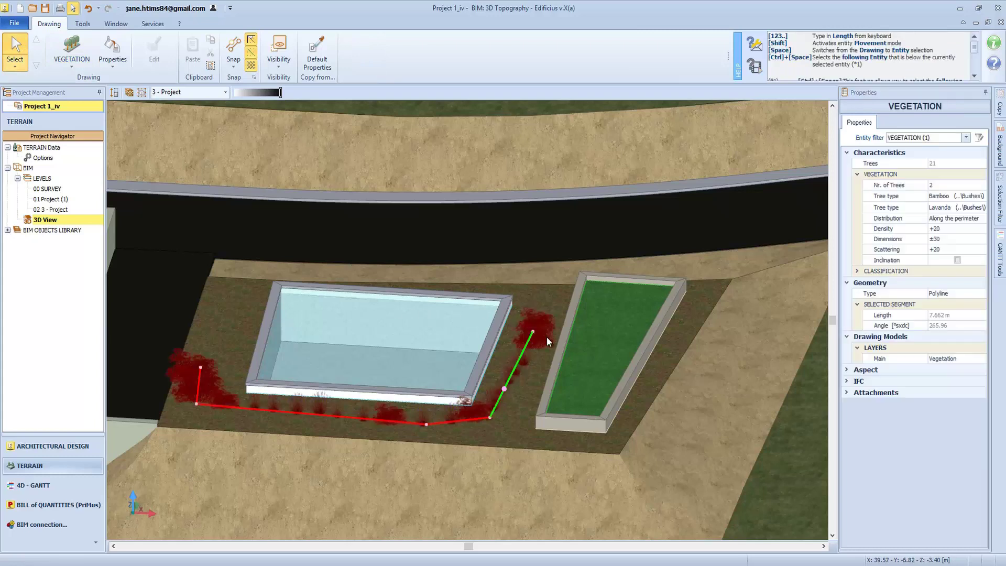
left_click(946, 230)
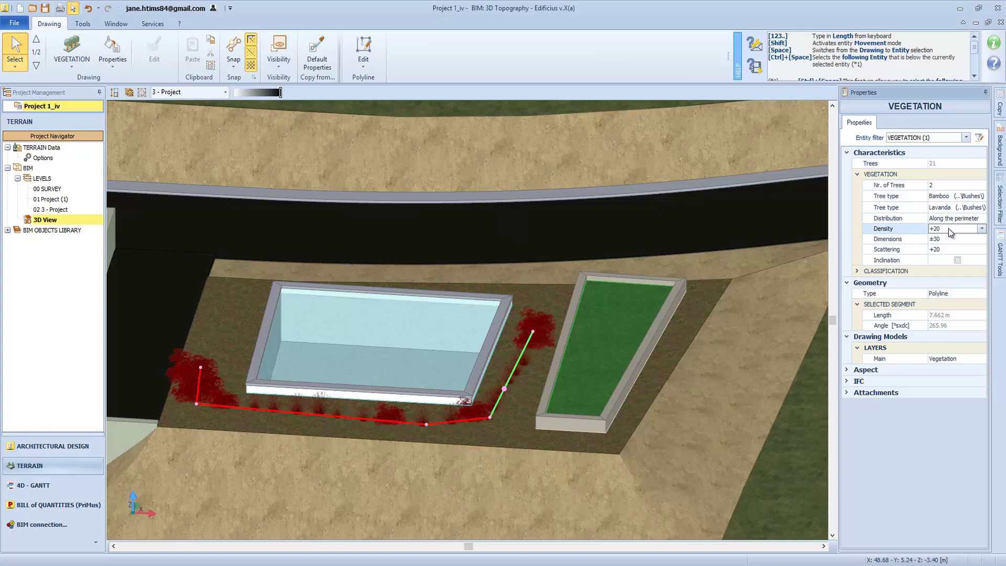
left_click(948, 229)
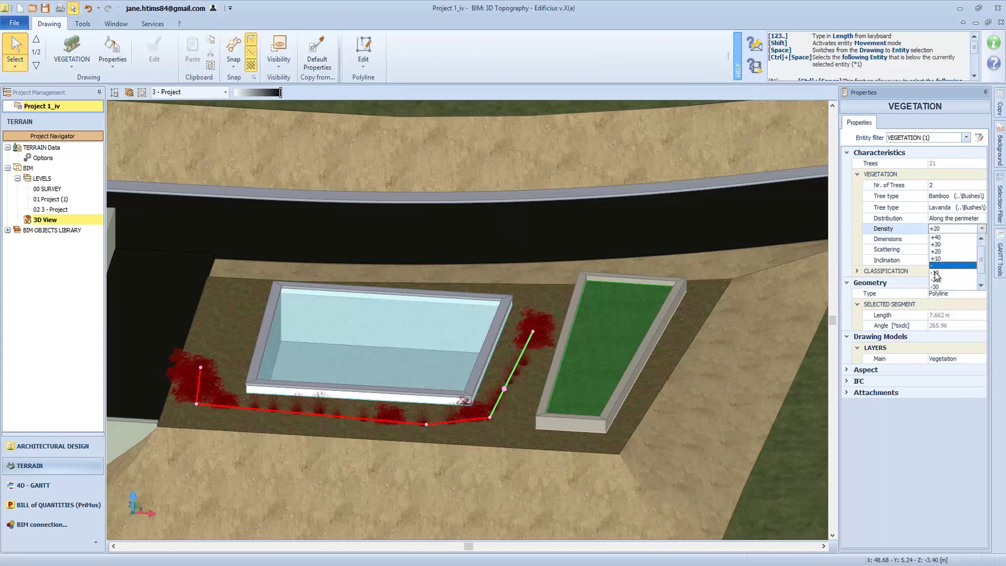
left_click(943, 280)
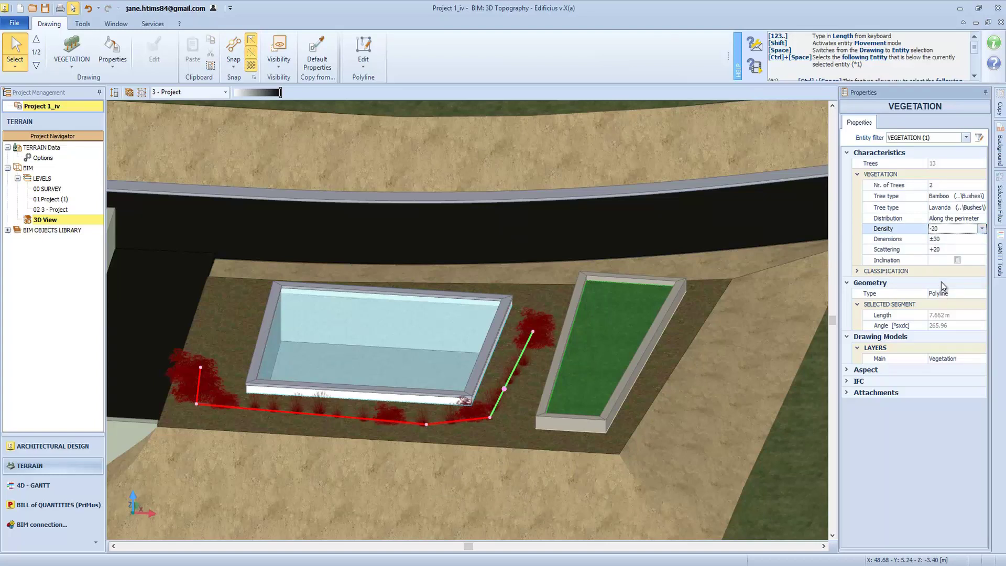
left_click(947, 242)
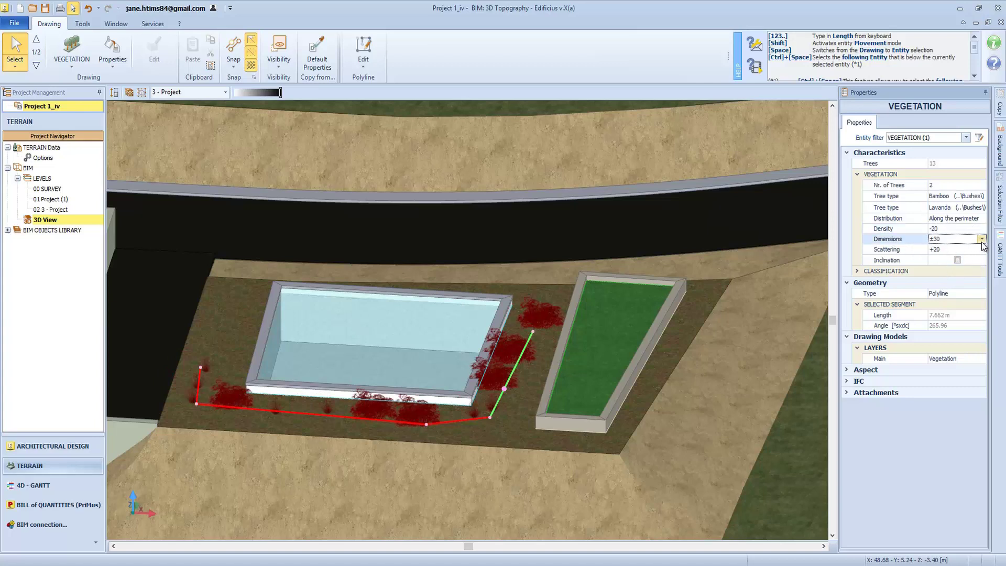
left_click(981, 239)
left_click(945, 263)
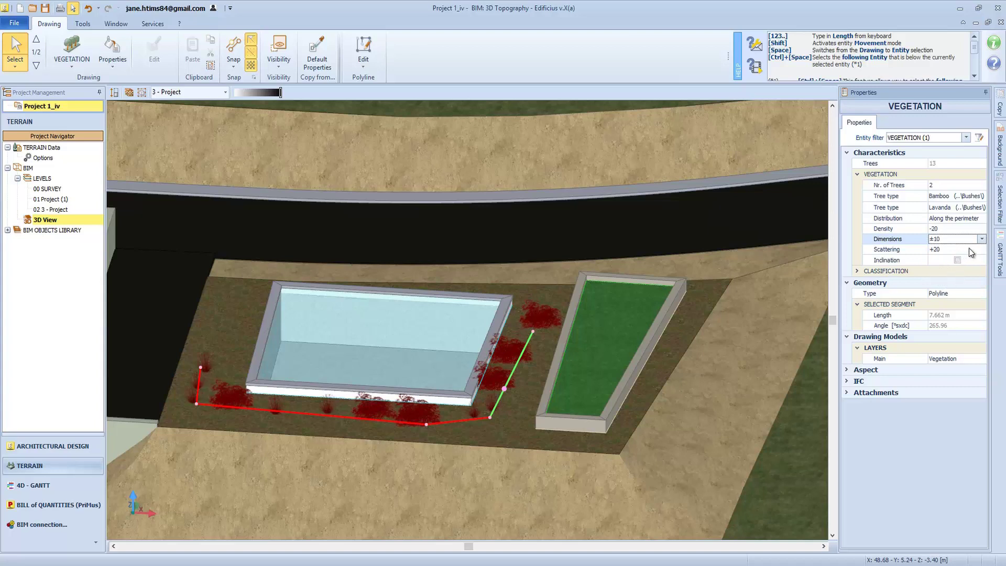
left_click(968, 249)
left_click(981, 249)
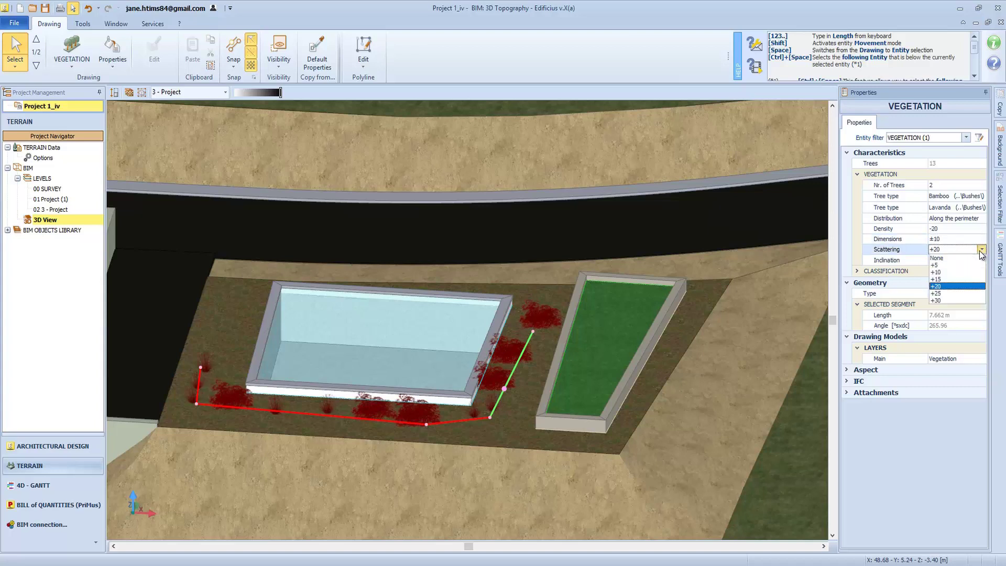
left_click(937, 301)
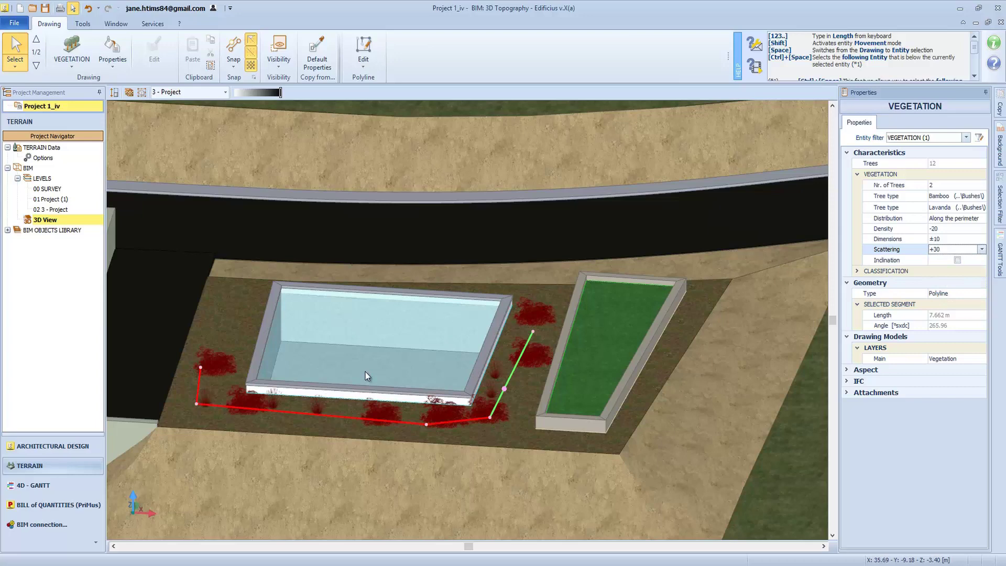
left_click(632, 328)
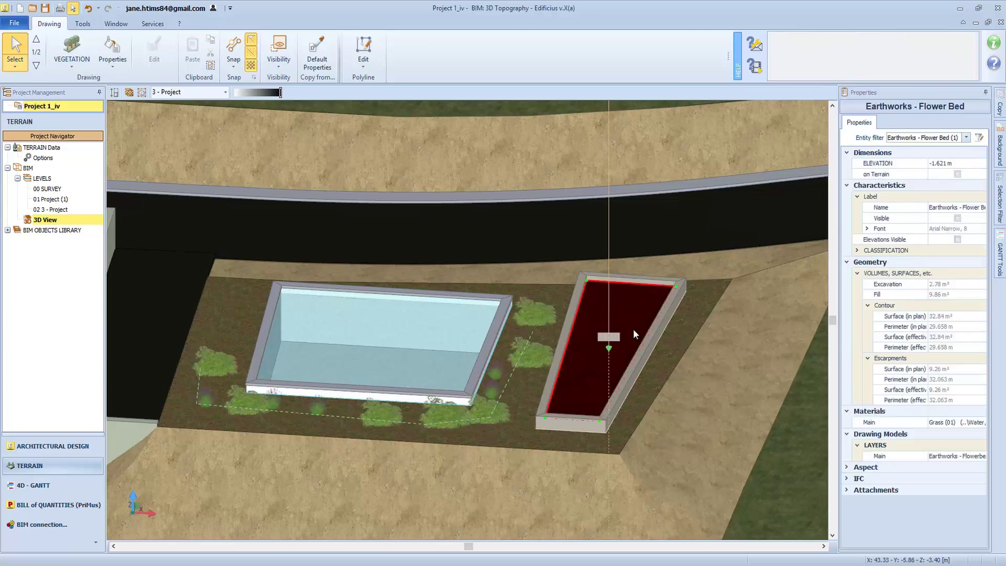
Pick the Tree tool and choose Birch as the tree type from the BIM Objects Library
left_click(482, 363)
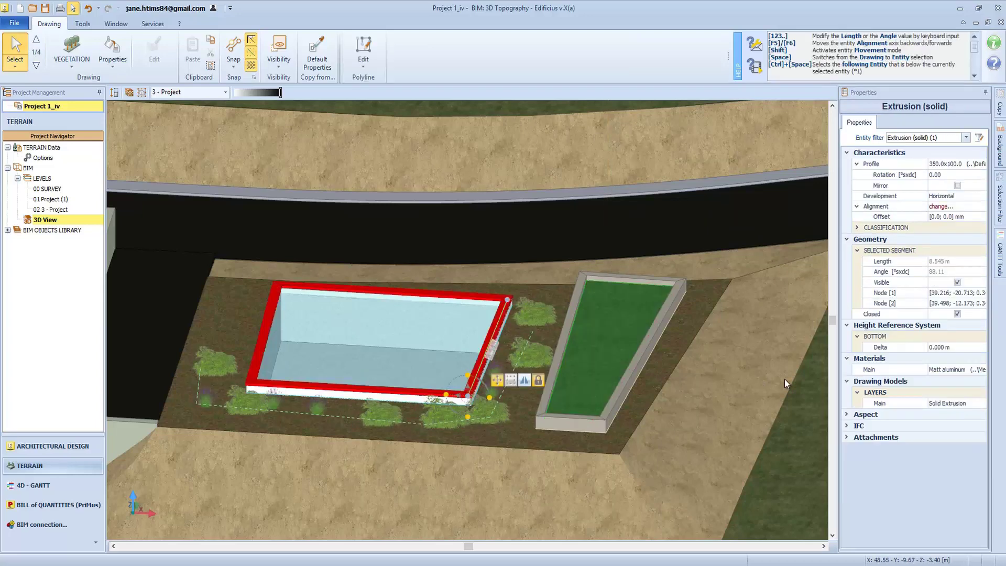
left_click(71, 59)
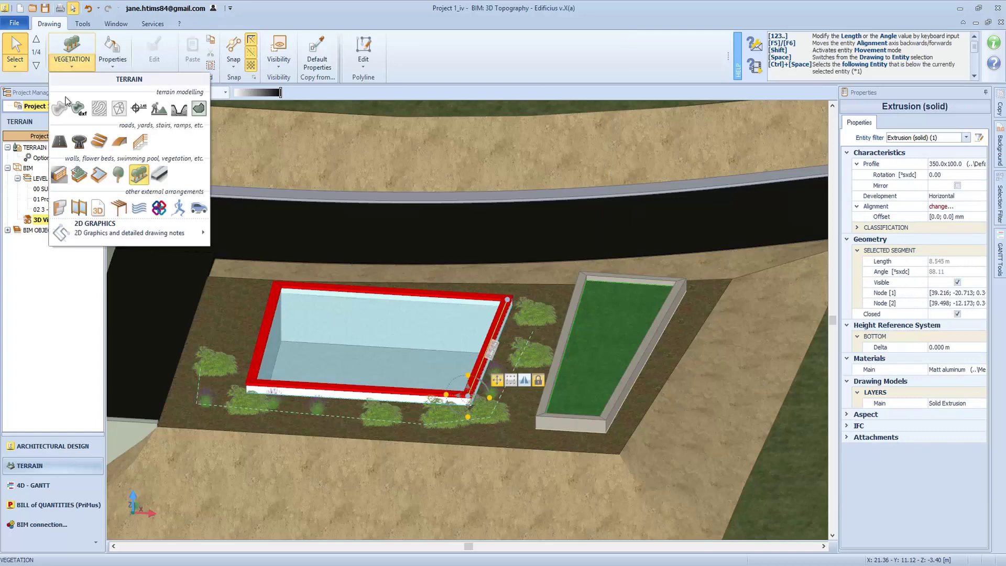
left_click(119, 174)
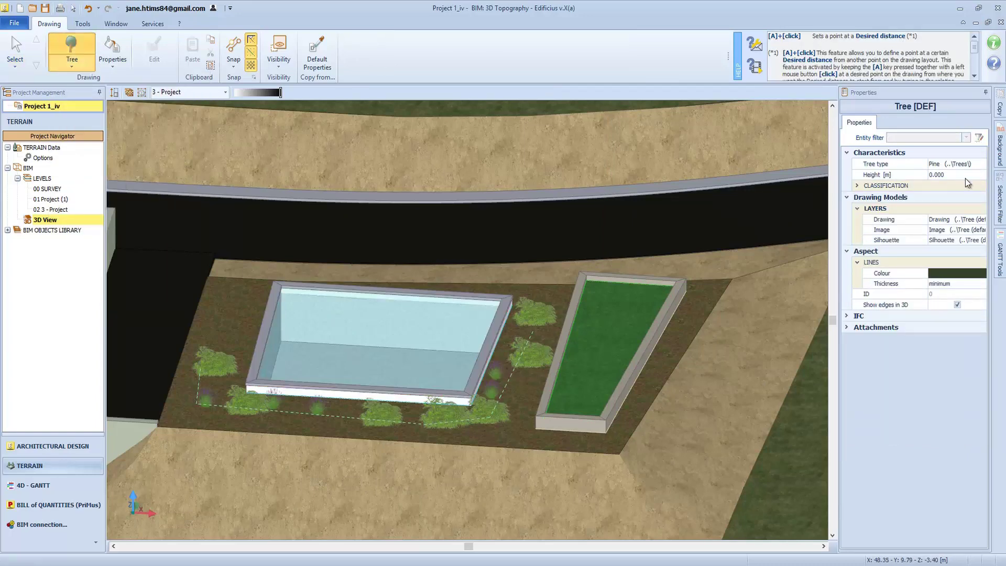
left_click(976, 169)
left_click(976, 166)
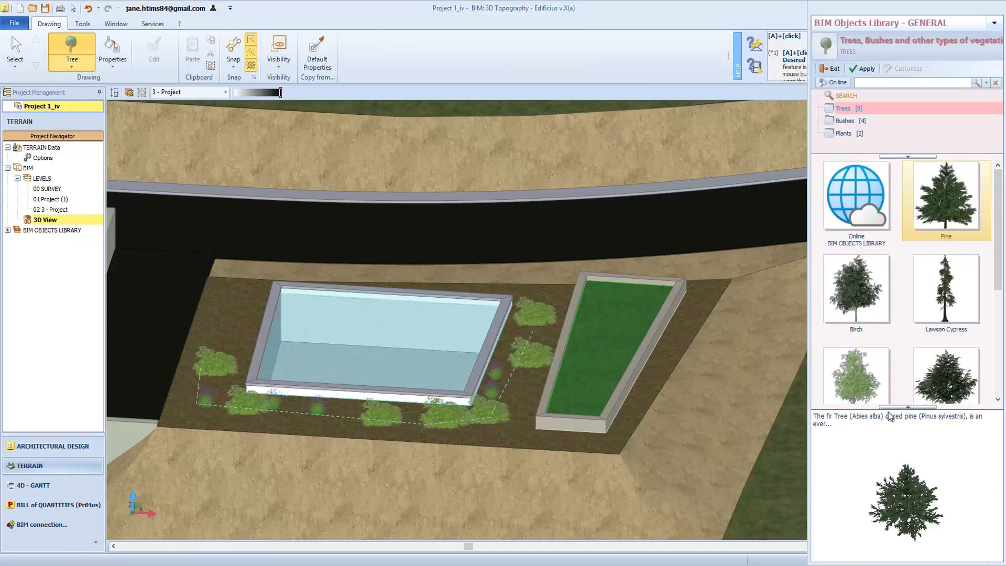
scroll(943, 295, "down", 3)
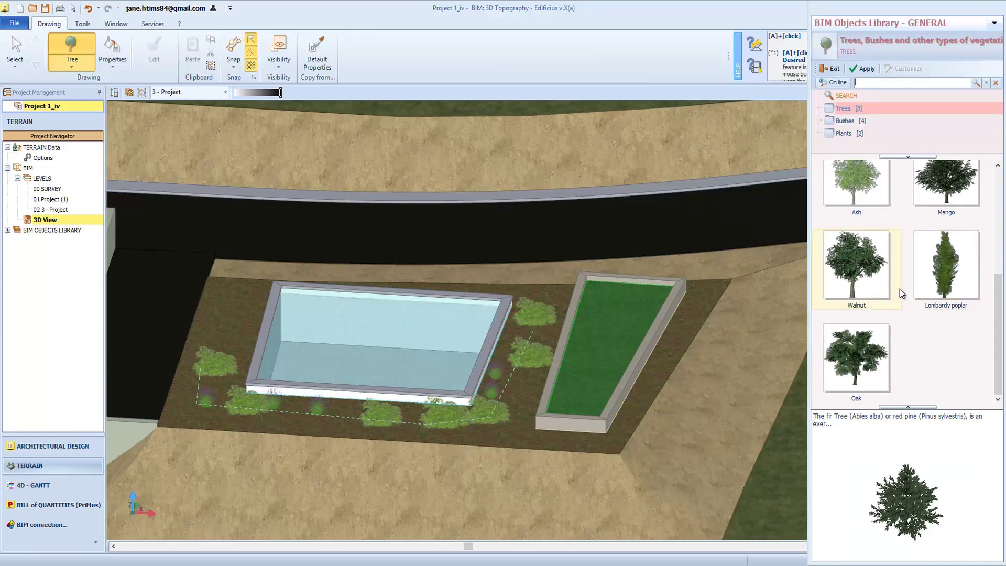
scroll(934, 286, "up", 3)
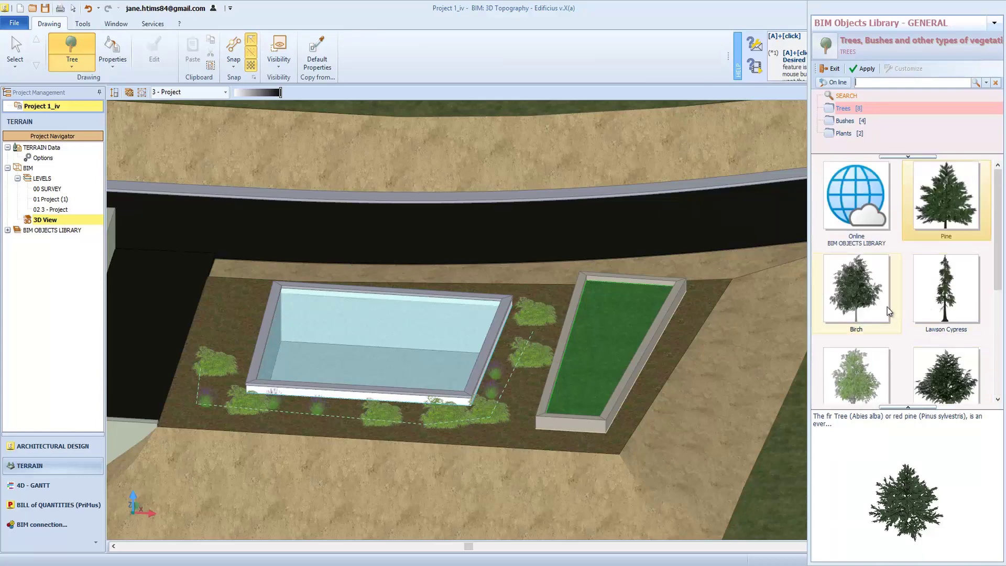
left_click(862, 68)
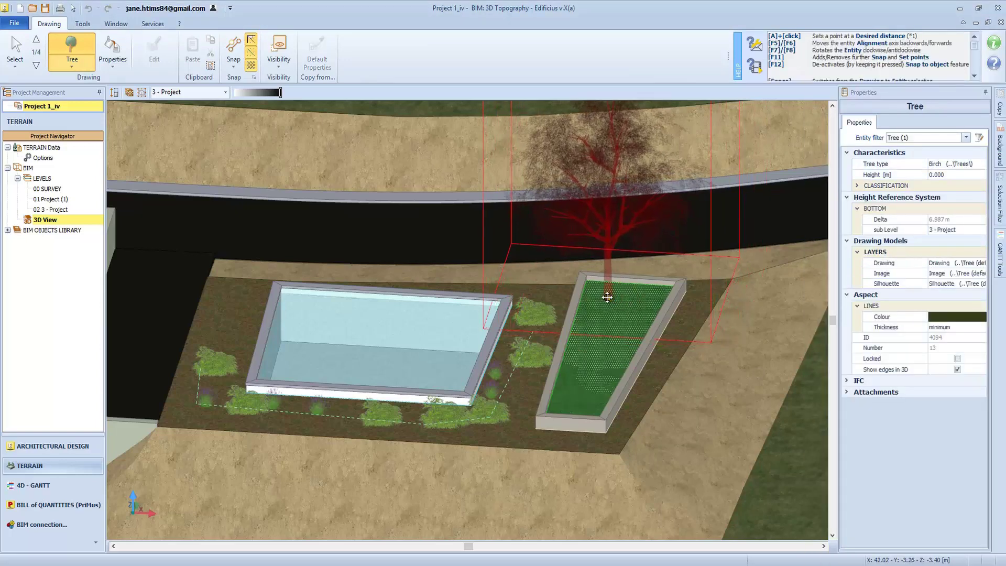
Place a birch in the planter and shorten it to about 4.8 m tall
left_click(611, 297)
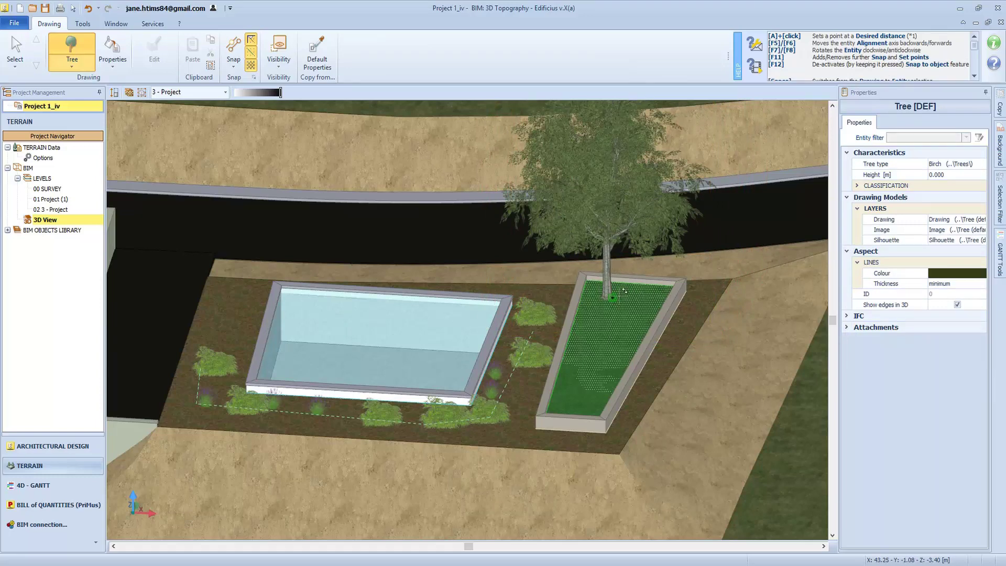
scroll(571, 404, "down", 2)
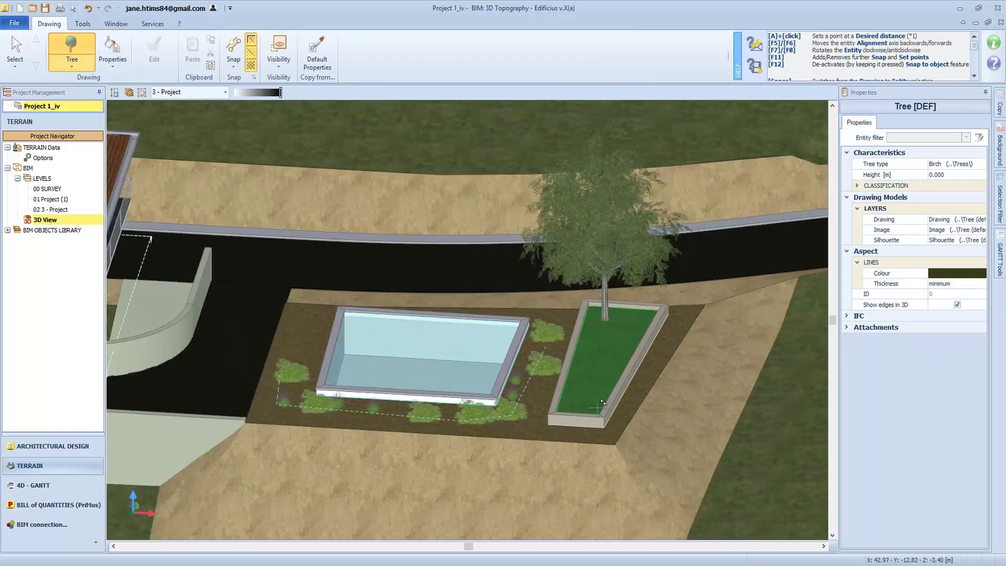
left_click(14, 50)
left_click(603, 313)
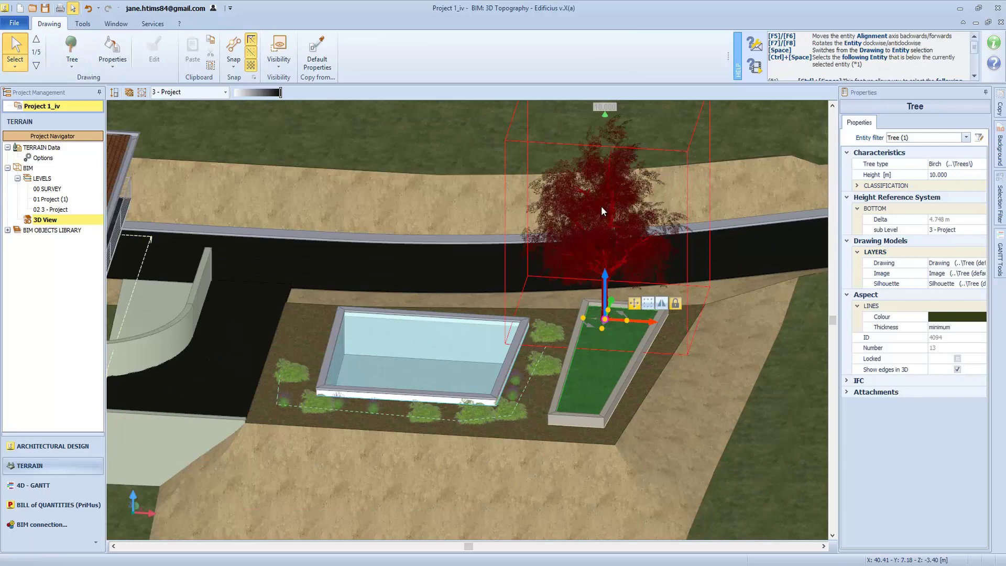
left_click_drag(605, 120, 606, 221)
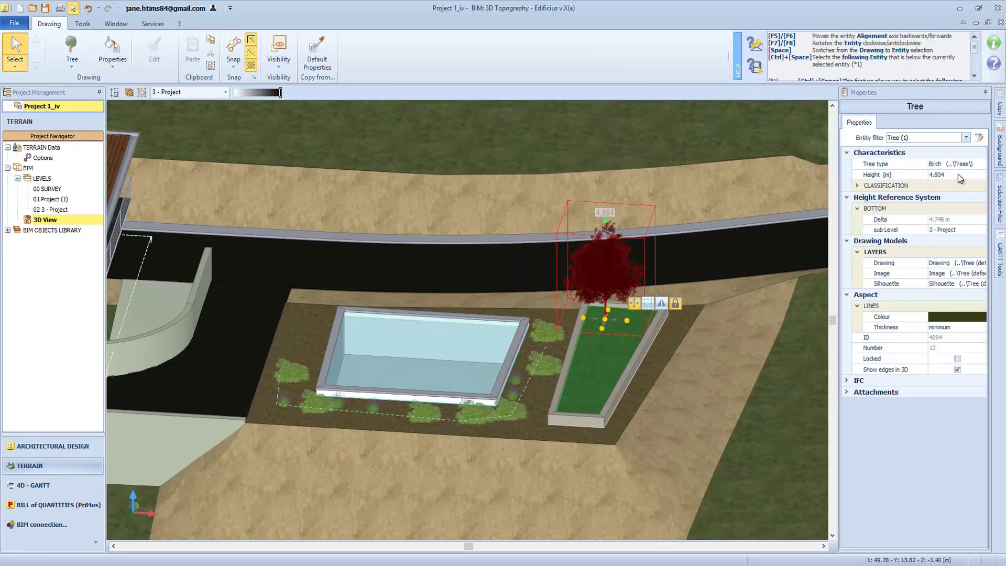
Plant two more birch trees along the flower bed beside the pool
left_click(596, 379)
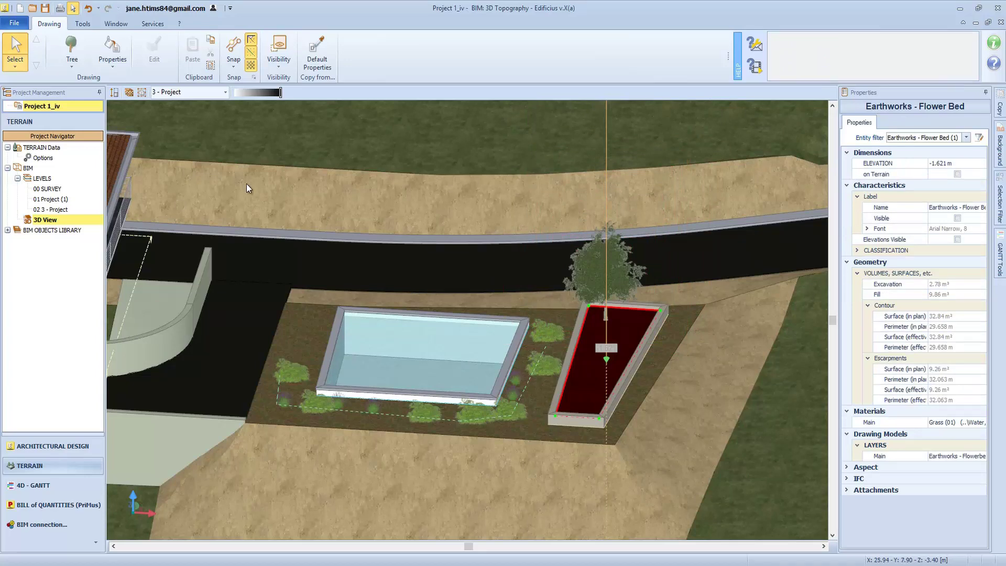
left_click(72, 51)
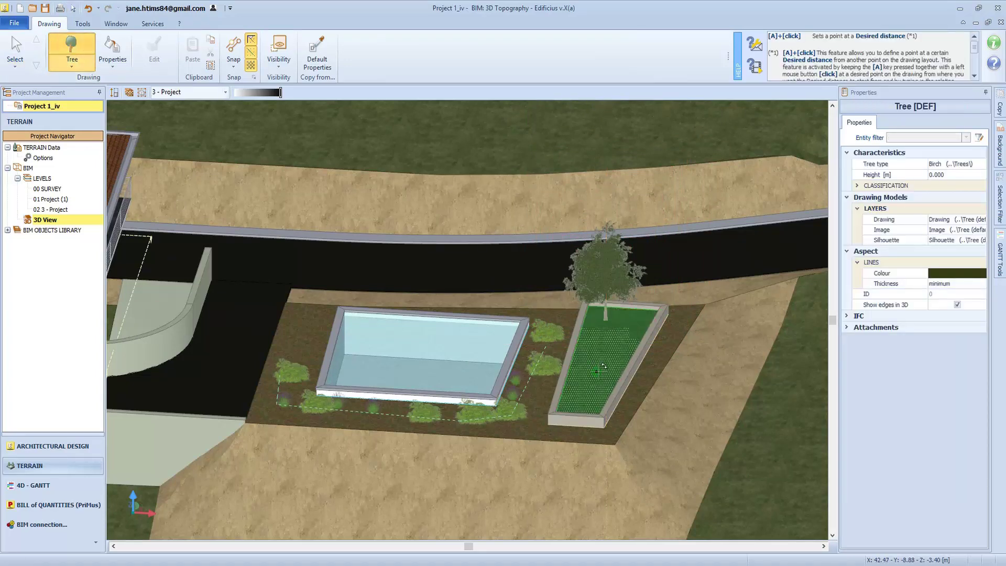
left_click(581, 387)
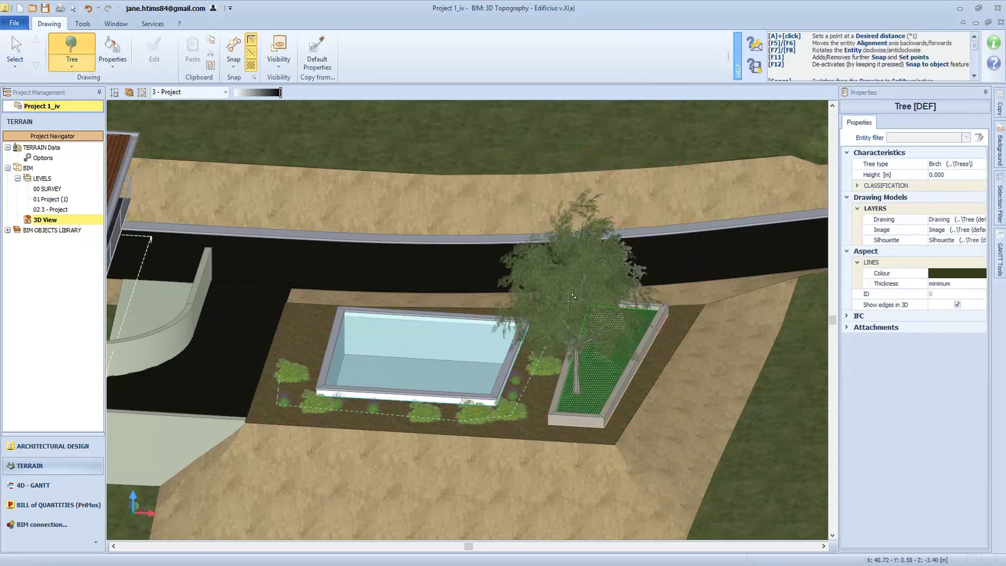
middle_click_drag(778, 317, 713, 322)
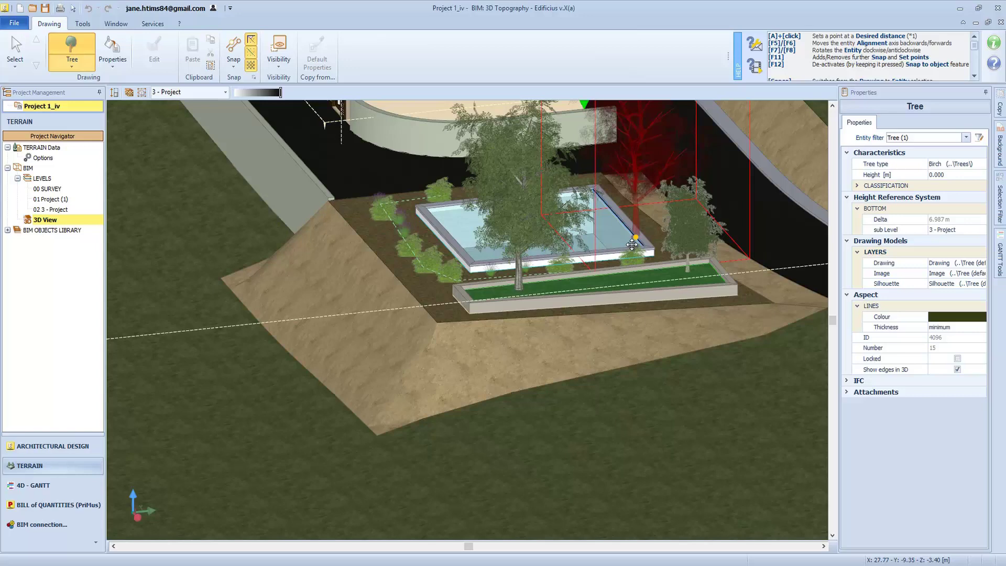
left_click(611, 281)
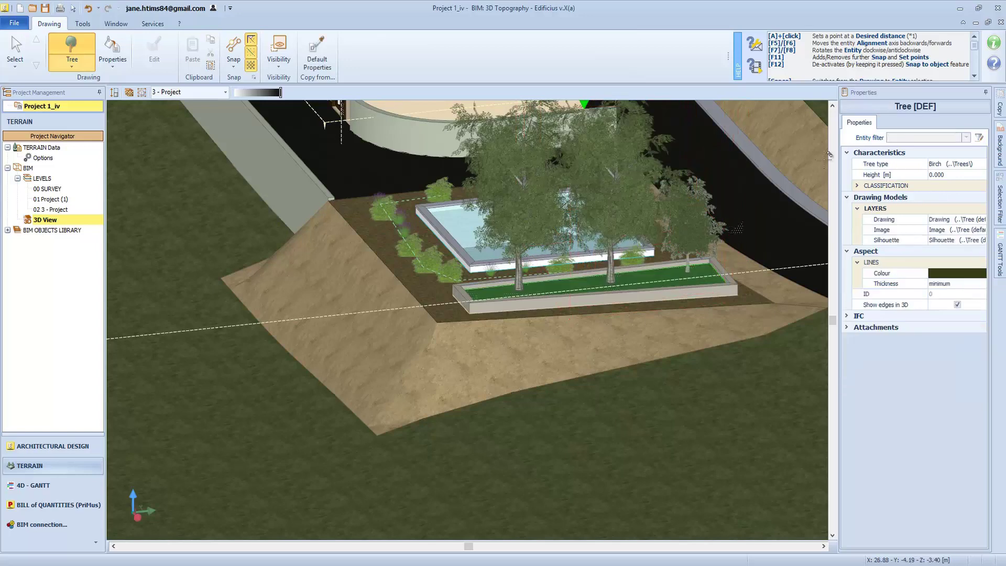
Switch to the Bill of Quantities (PriMus) environment and select a door in the zoomed Basement plan
key("Escape")
left_click(52, 446)
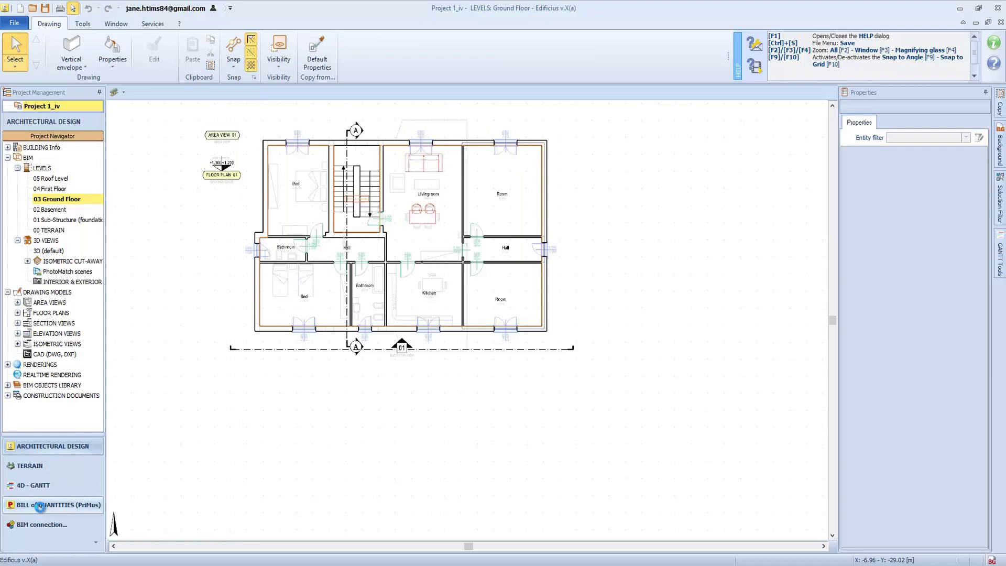
left_click(41, 504)
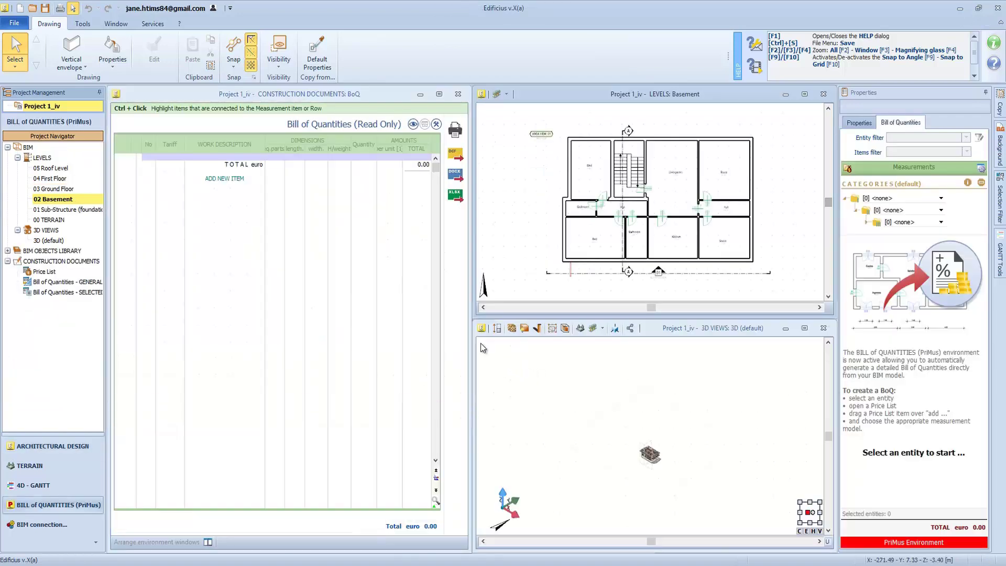
scroll(648, 417, "up", 3)
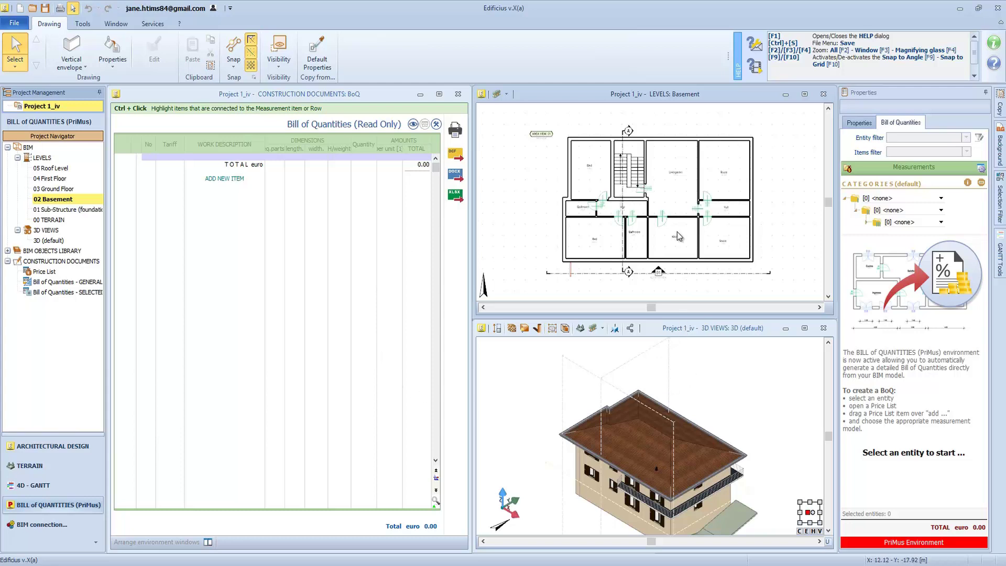
scroll(656, 219, "up", 5)
left_click(654, 216)
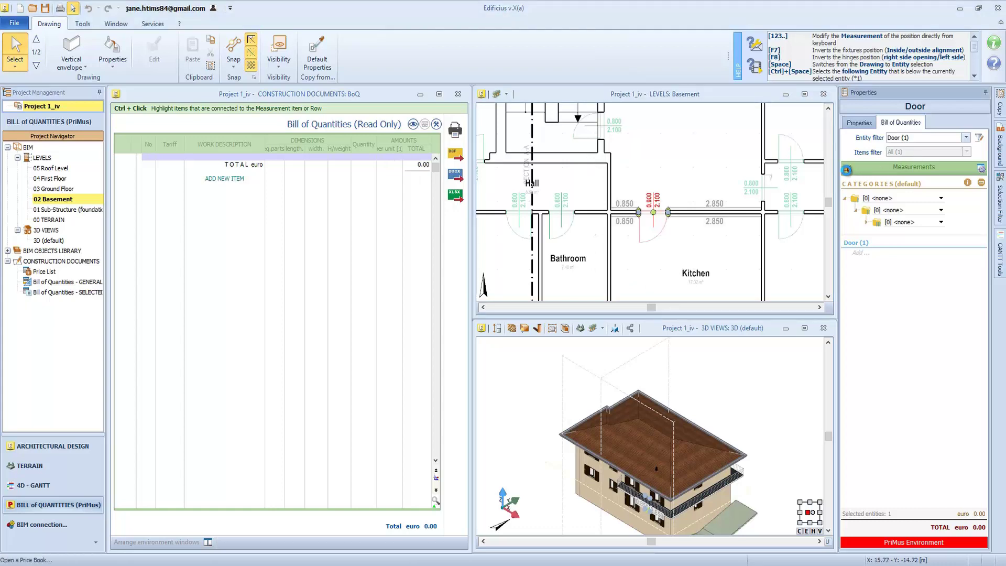
Assign interior hinged door item 109.01.1.007 (152.71 €/m²) from PL Example_002.dcf, accepting default categories
left_click(845, 170)
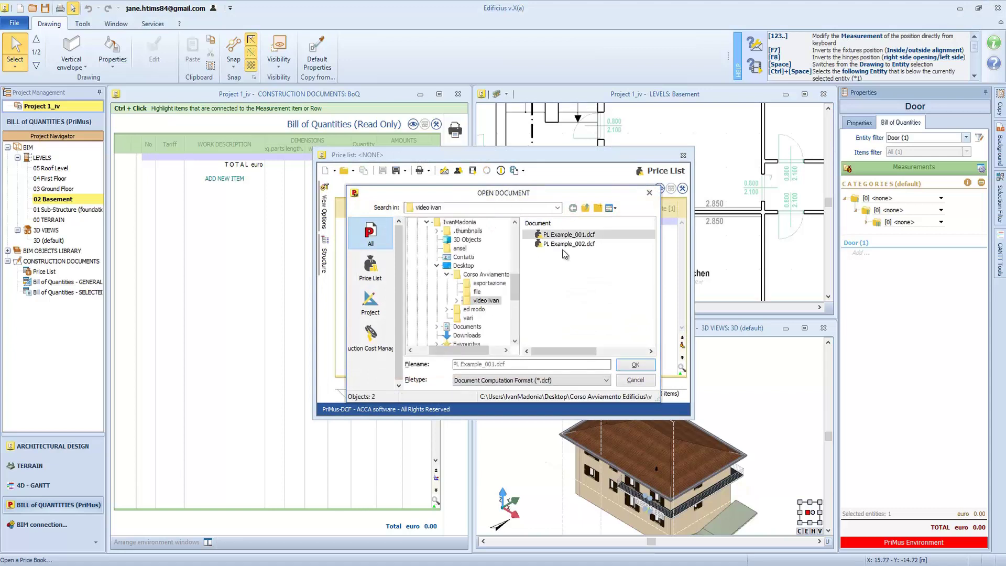
double_click(565, 244)
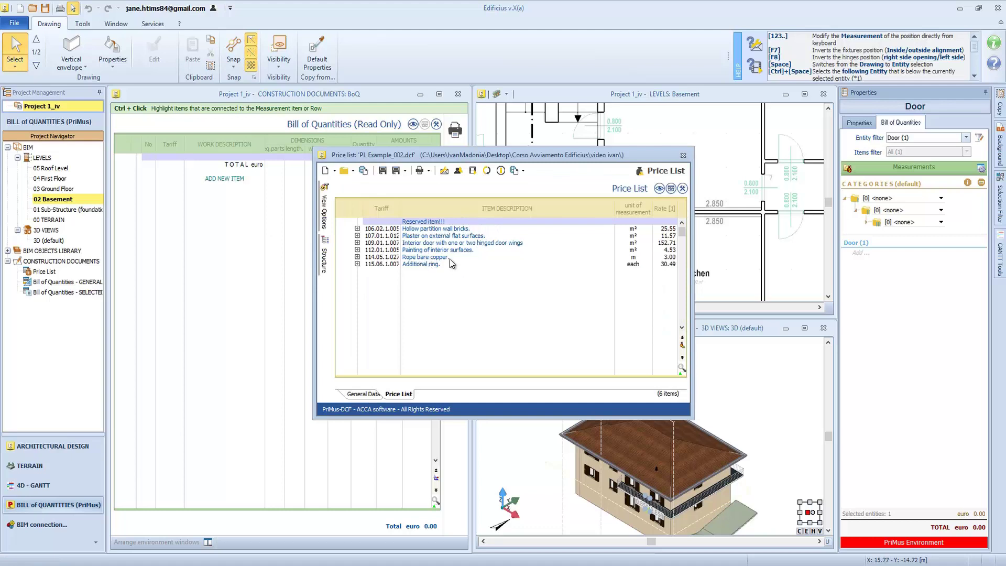
left_click_drag(441, 248, 870, 253)
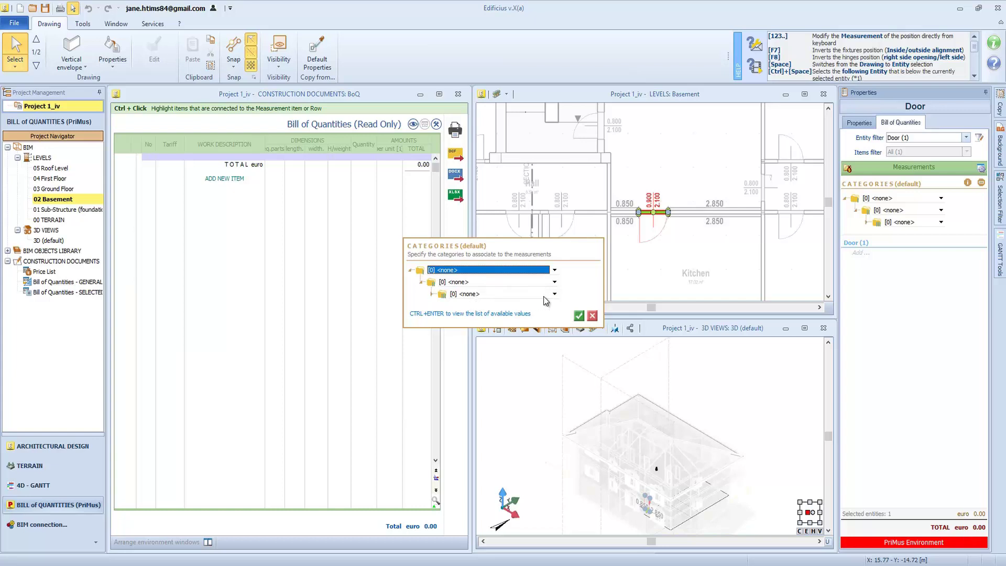
left_click(579, 315)
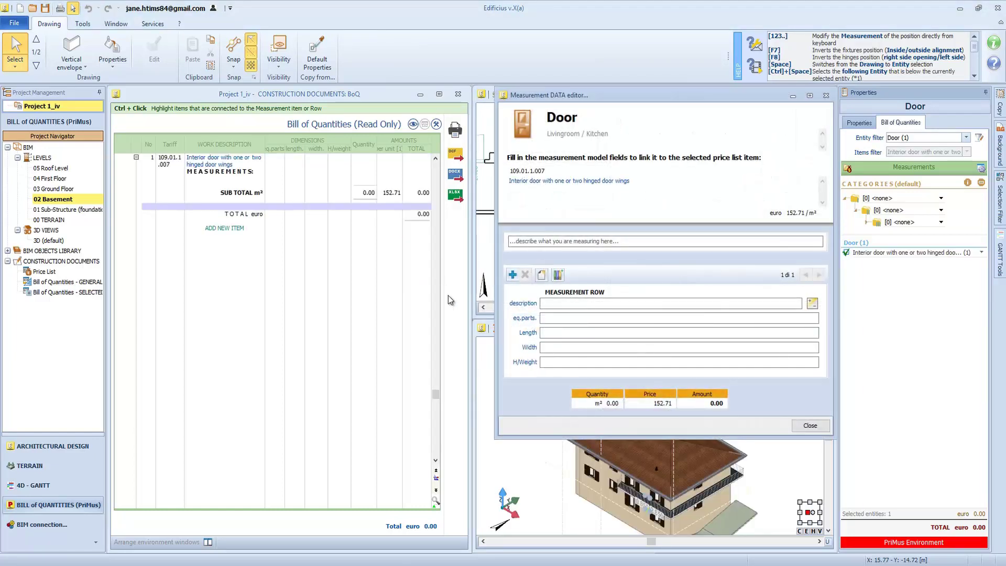
Describe the measurement as 'door (int)' followed by the $LevelNumbering$ variable
left_click(582, 303)
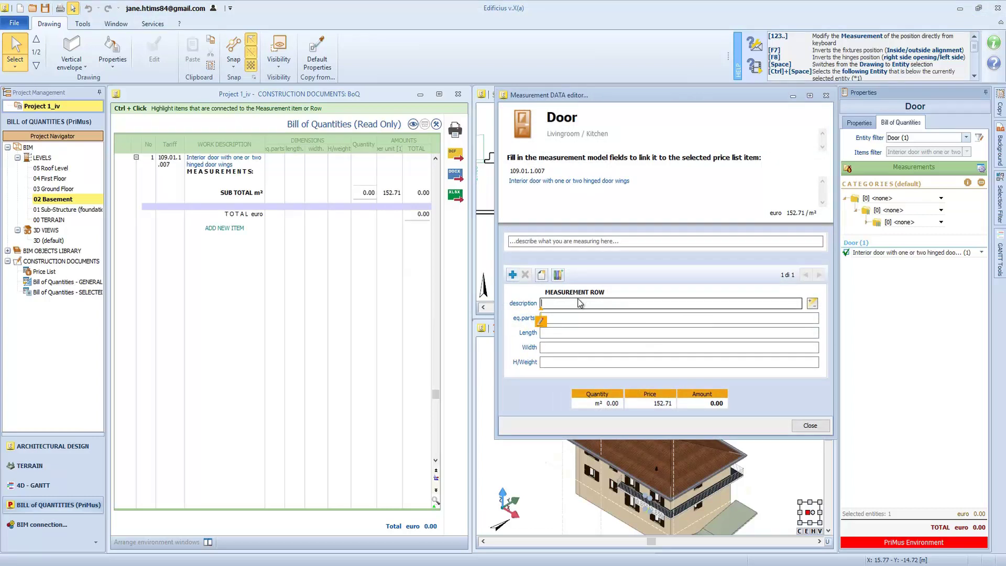
type("door (int)")
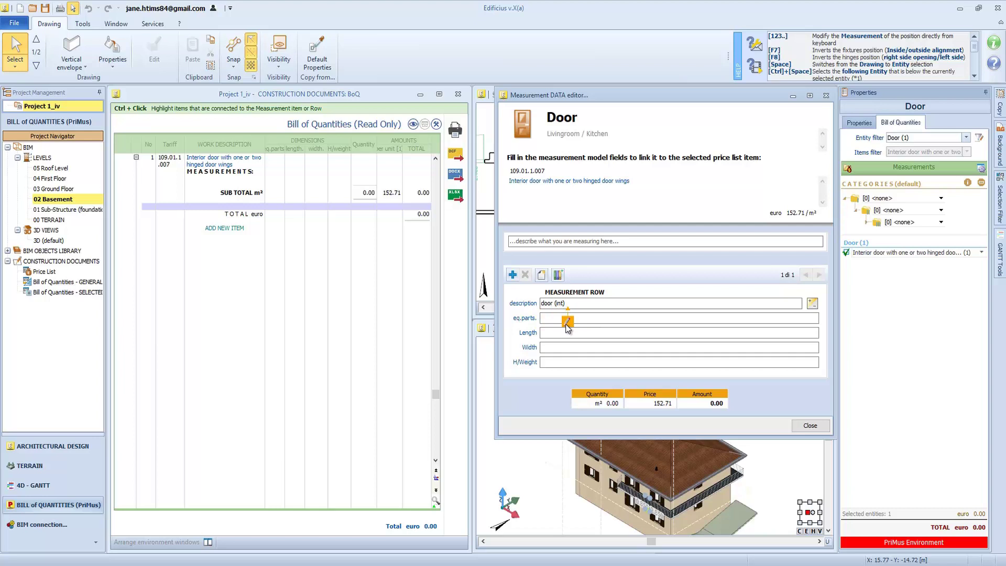
left_click(567, 321)
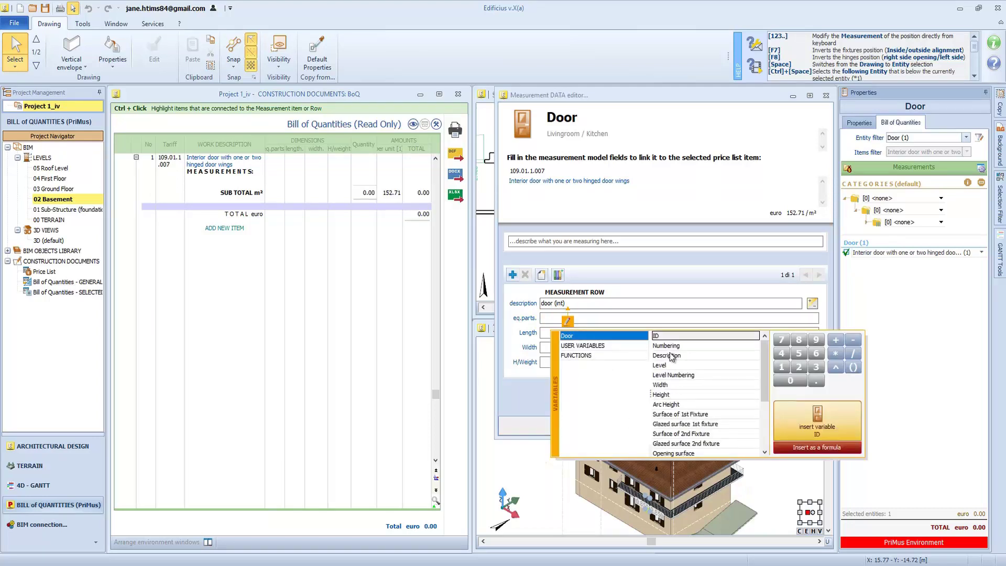
double_click(673, 375)
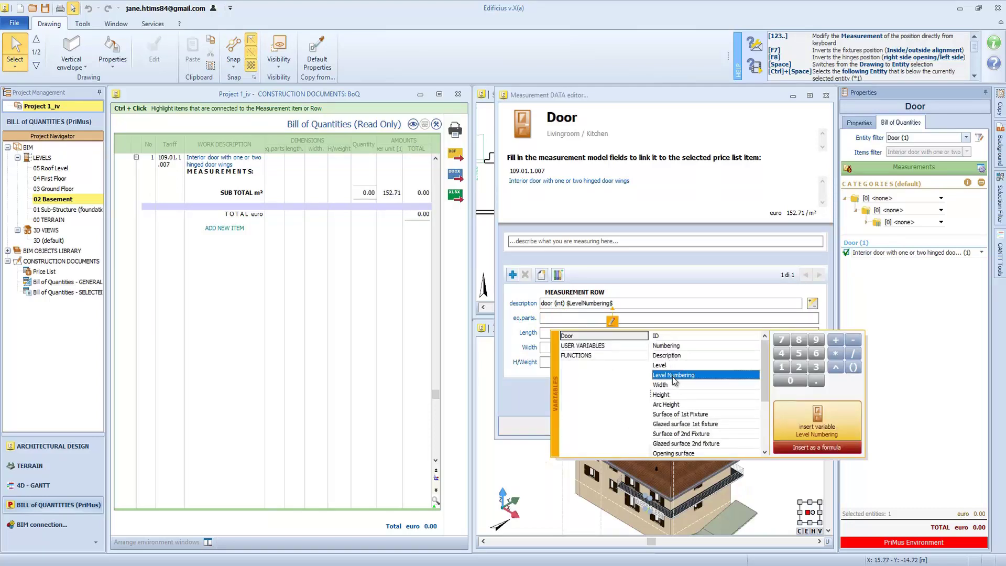
left_click(705, 318)
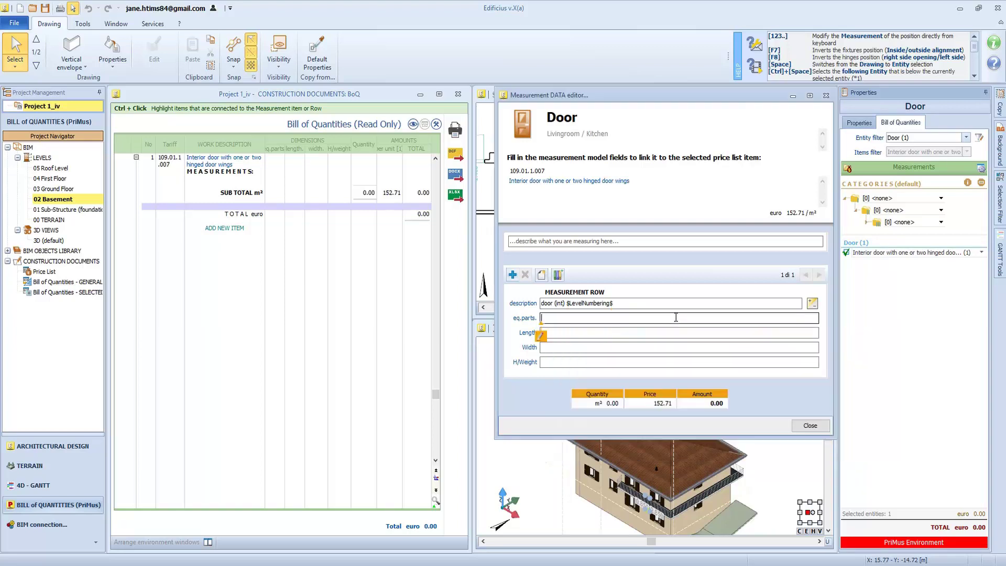
Link width and height to the door's $Width$ and $Height$, giving 1.89 m² and 288.62 euro
left_click(580, 348)
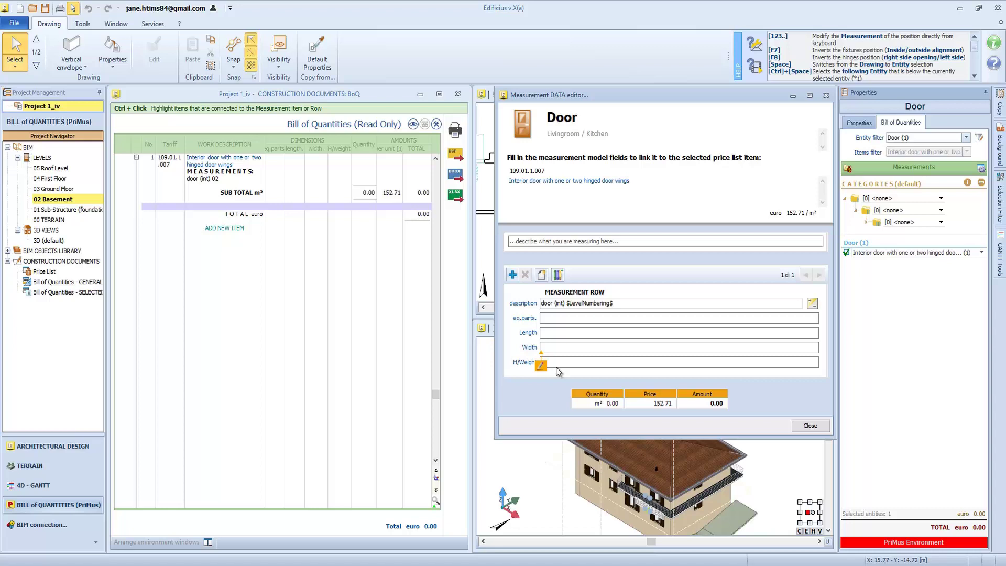
left_click(541, 364)
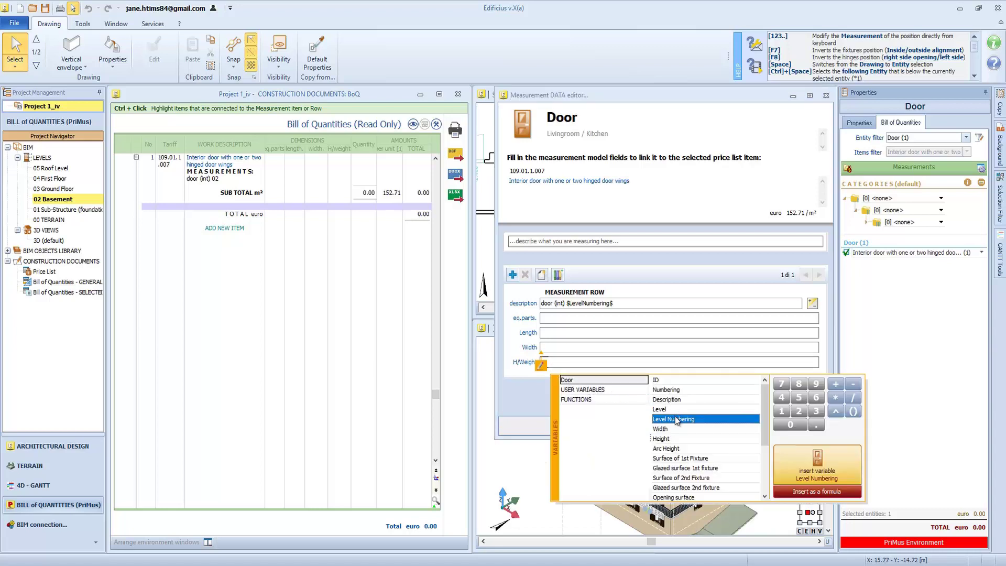
double_click(664, 430)
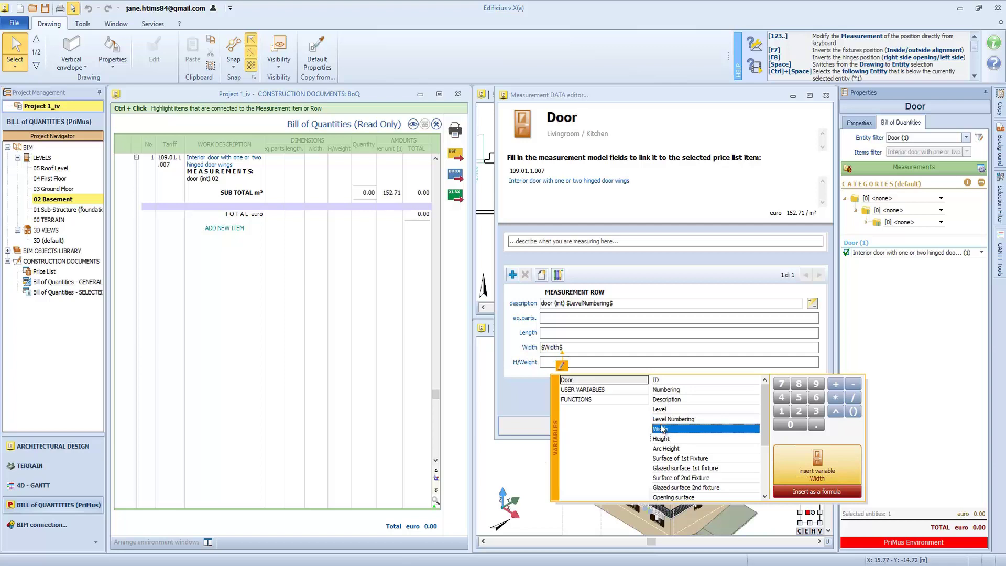
left_click(546, 363)
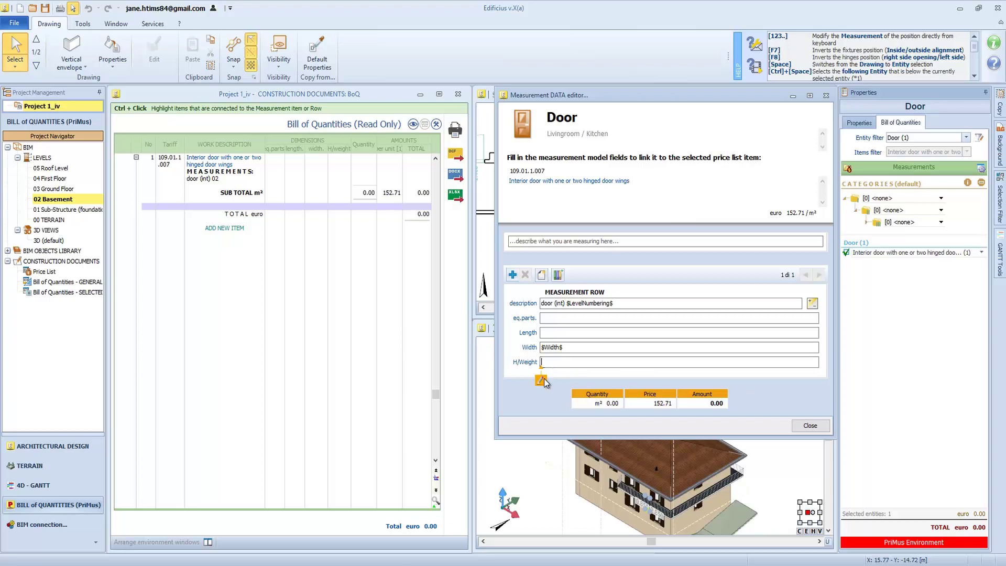
left_click(542, 379)
double_click(674, 453)
left_click(809, 425)
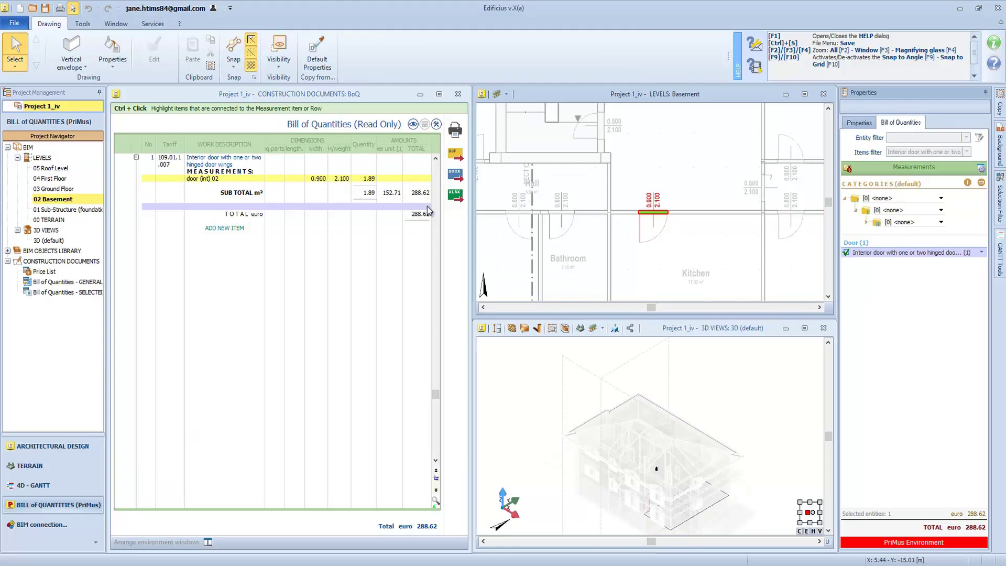
Widen the kitchen door to about 1.33 m, undo back to 0.900 m, then window-select the building
left_click(687, 249)
scroll(655, 197, "up", 3)
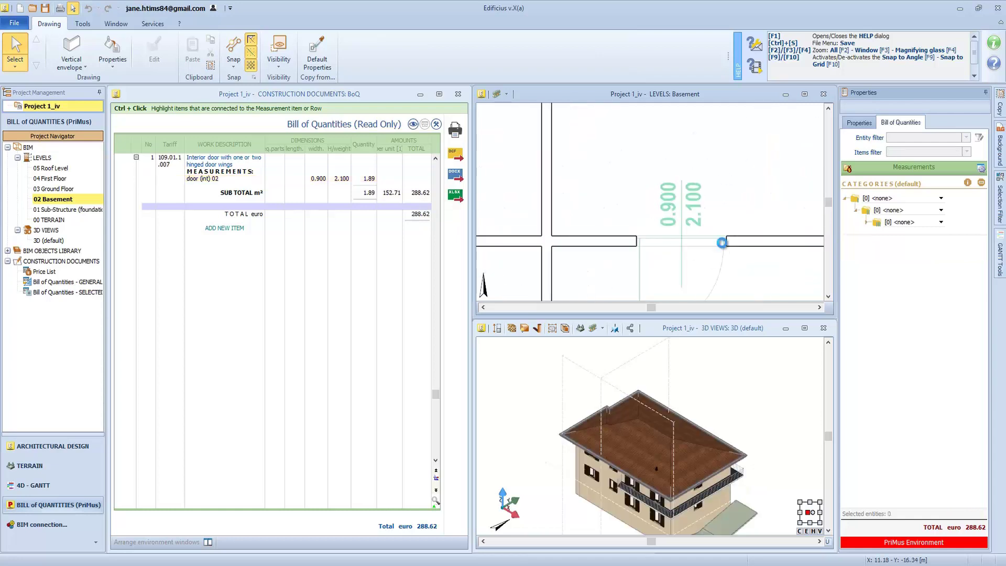
left_click(721, 243)
left_click_drag(729, 240, 769, 236)
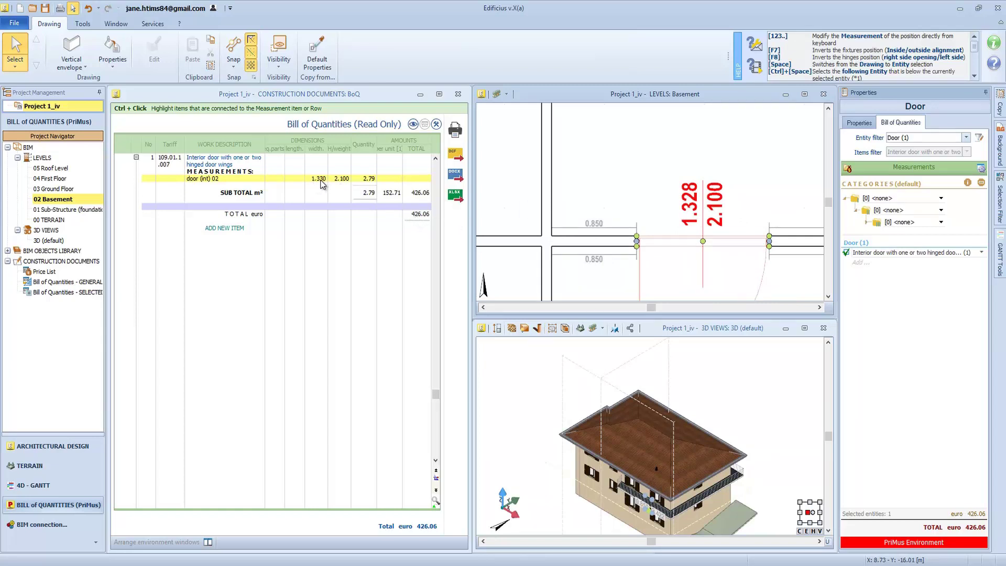
left_click(90, 9)
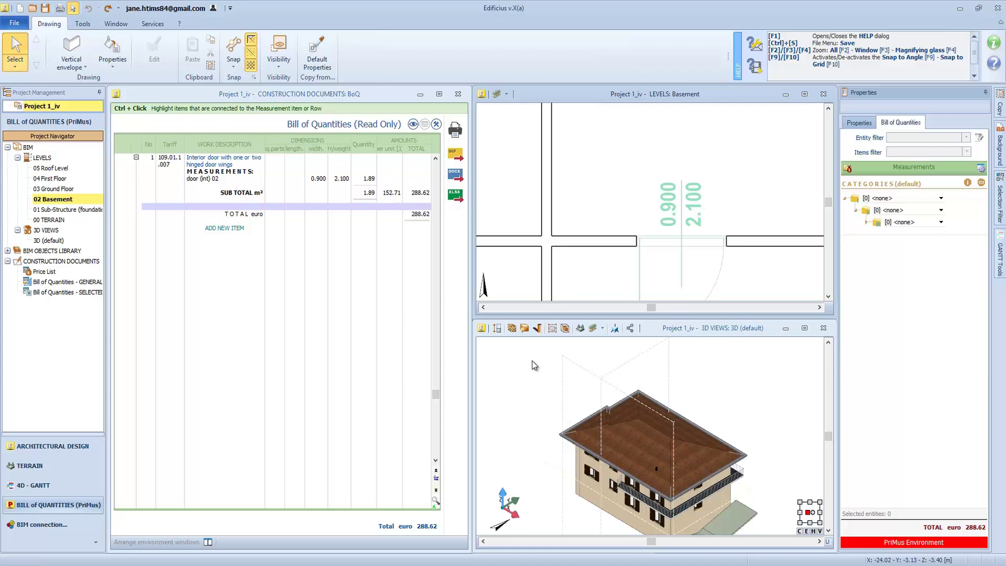
scroll(529, 364, "down", 2)
left_click_drag(522, 359, 748, 522)
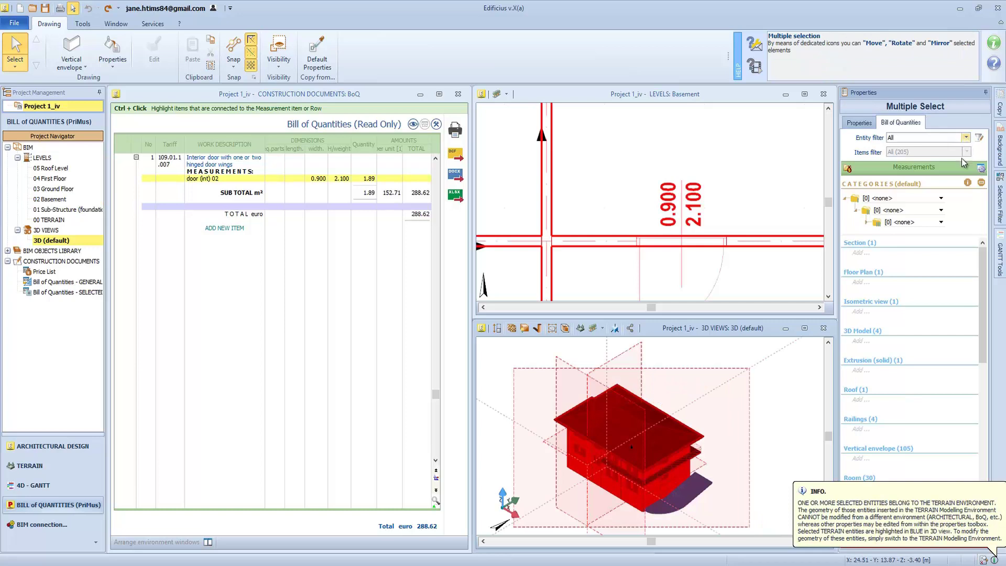
Tick the hinged door item under Door (27) to measure all doors, totalling 7 023.13 euro
scroll(914, 303, "down", 3)
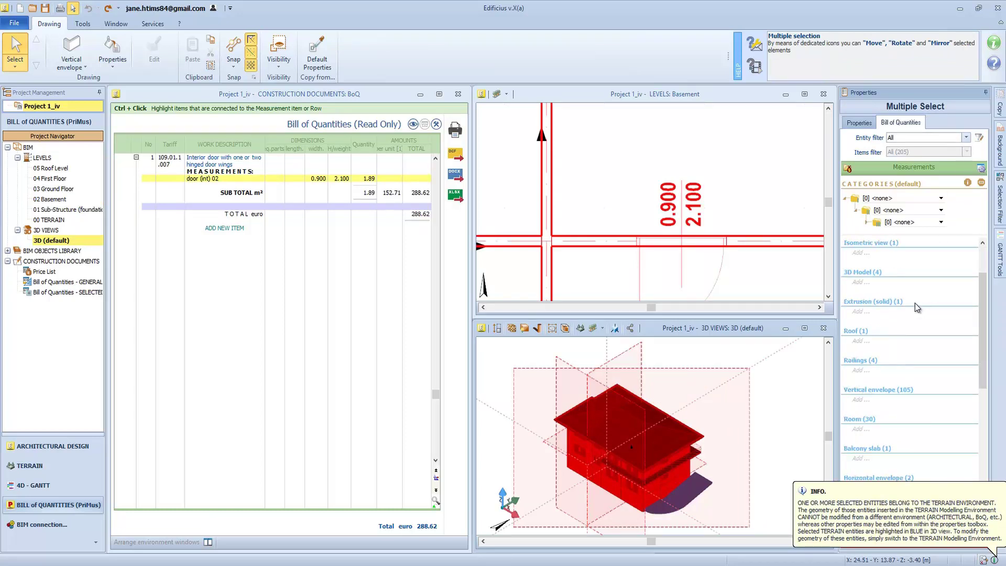
scroll(914, 303, "down", 6)
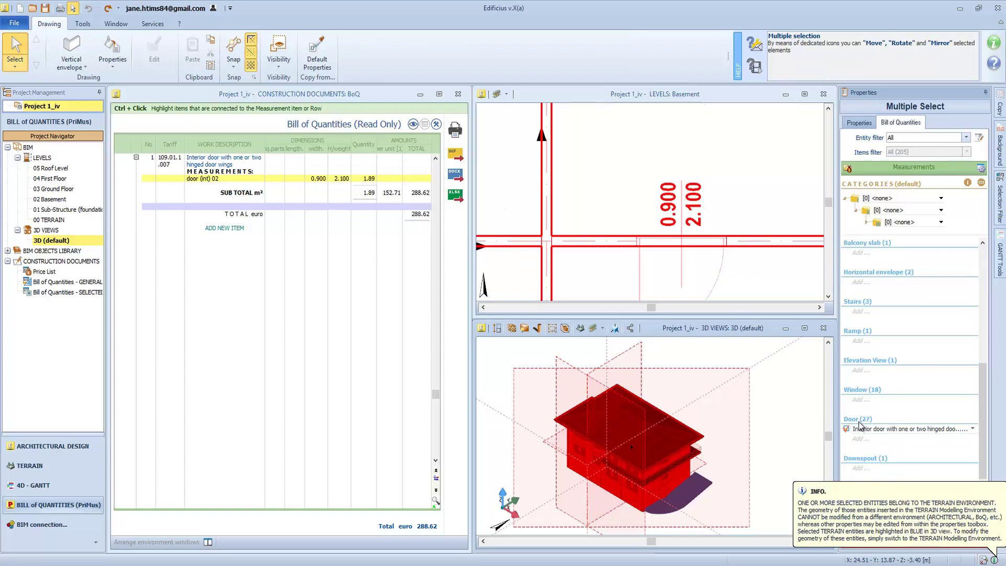
scroll(922, 429, "down", 2)
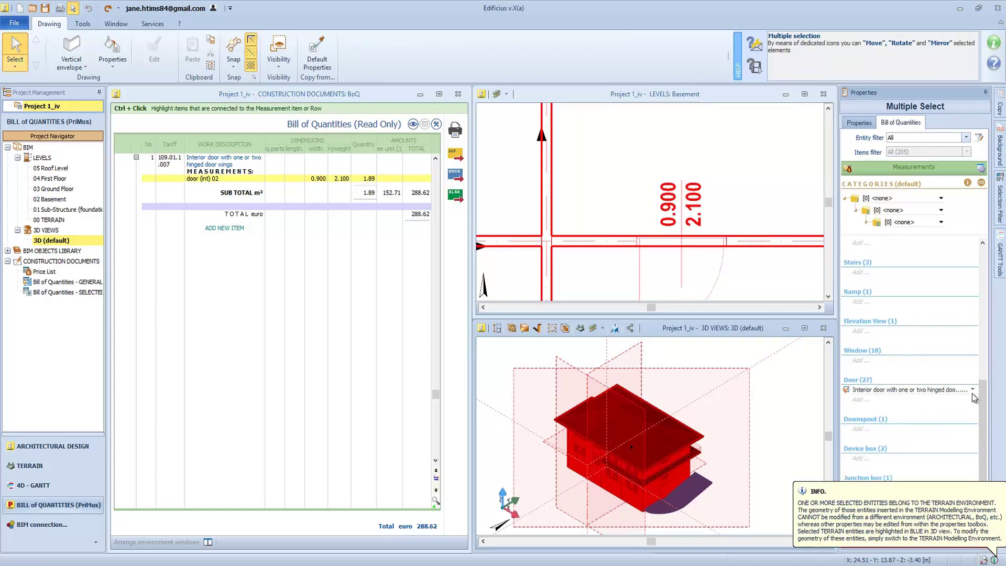
left_click(972, 391)
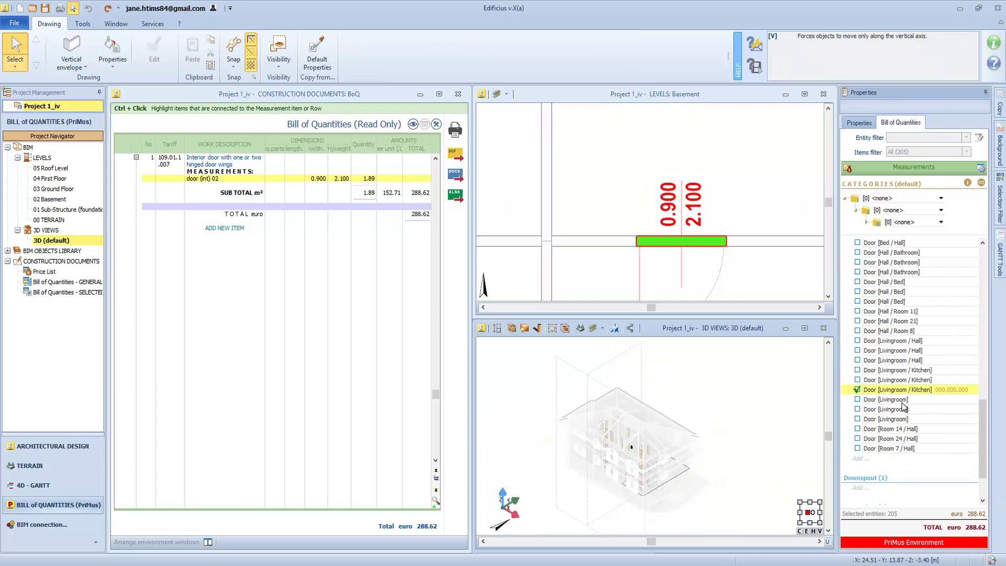
scroll(866, 382, "down", 3)
left_click(847, 331)
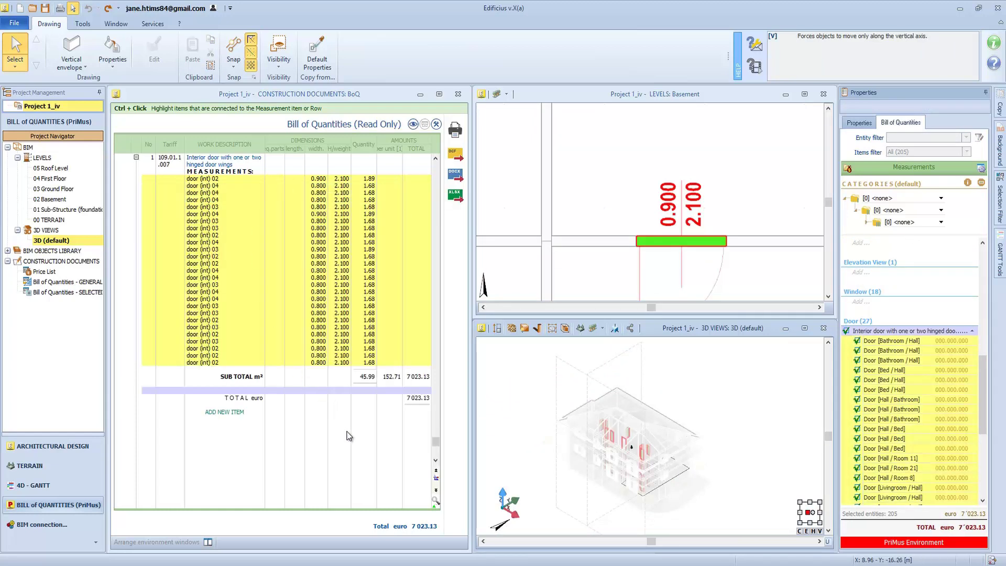
left_click(346, 412)
left_click(631, 447)
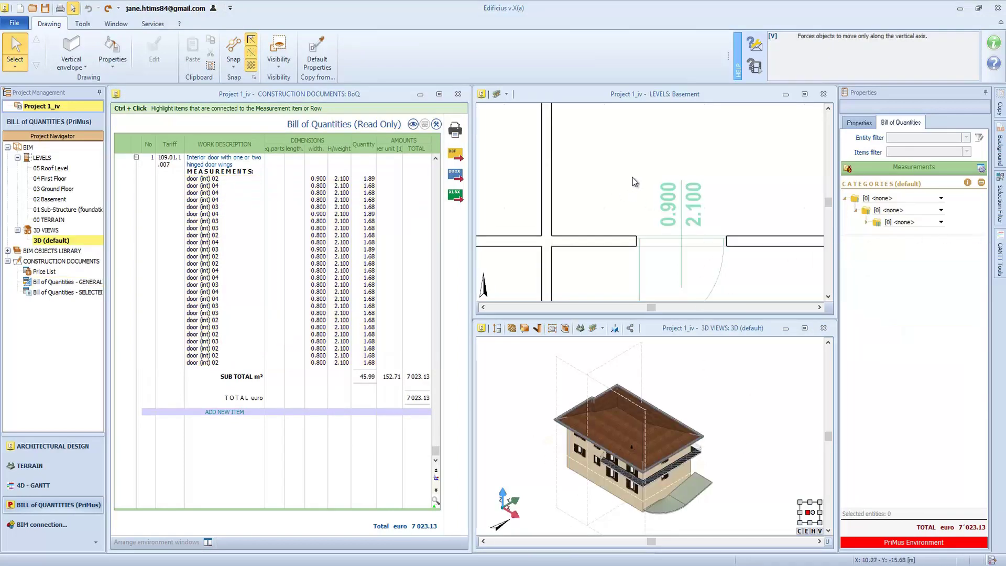
Drag item 112.01.1.005 Painting of interior surfaces (4.53 €/m²) onto the Kitchen room, accepting default categories
scroll(633, 181, "down", 5)
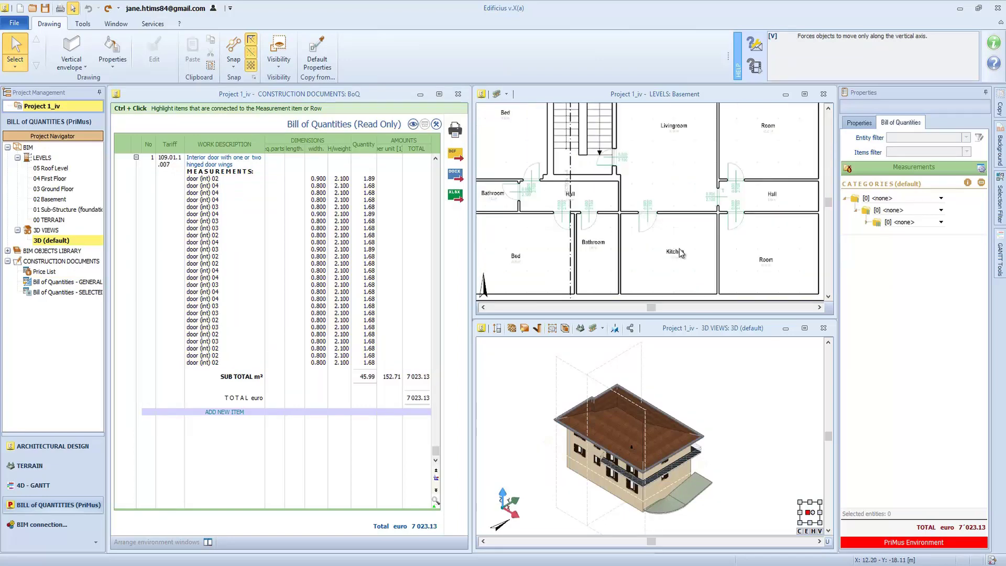
left_click(685, 241)
left_click(681, 247)
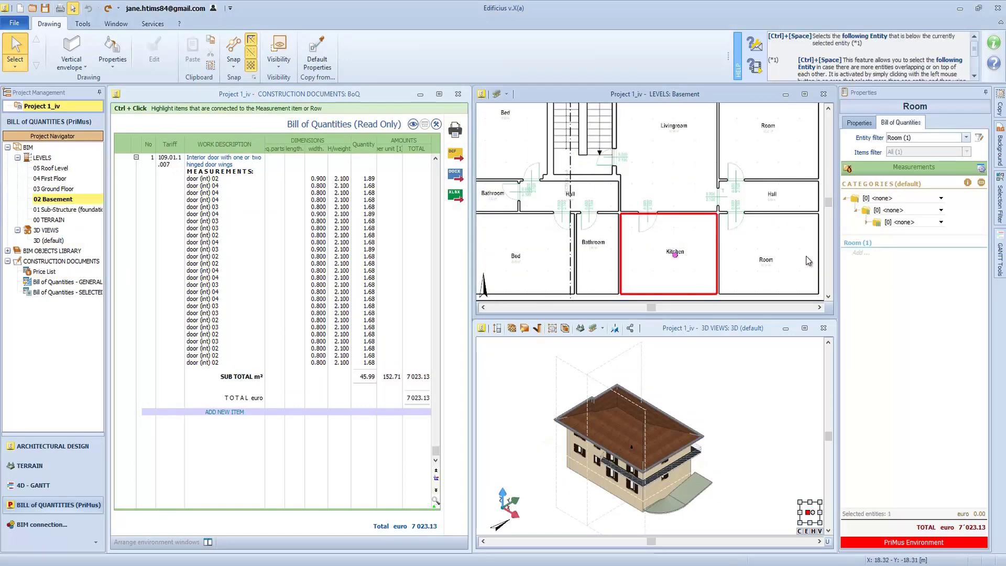
left_click(847, 168)
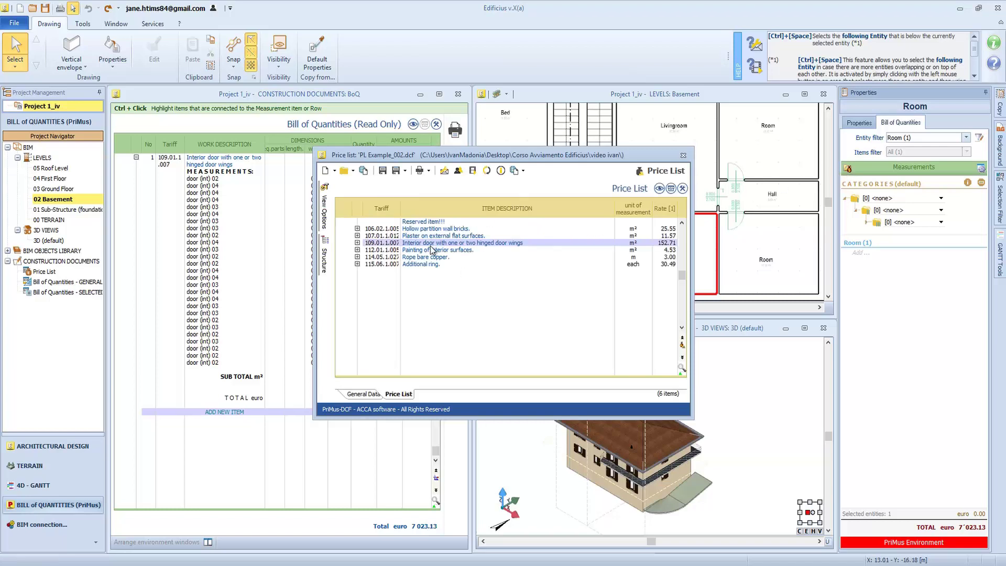
mouse_move(435, 250)
left_mouse_down()
mouse_move(812, 219)
mouse_move(875, 250)
left_mouse_up()
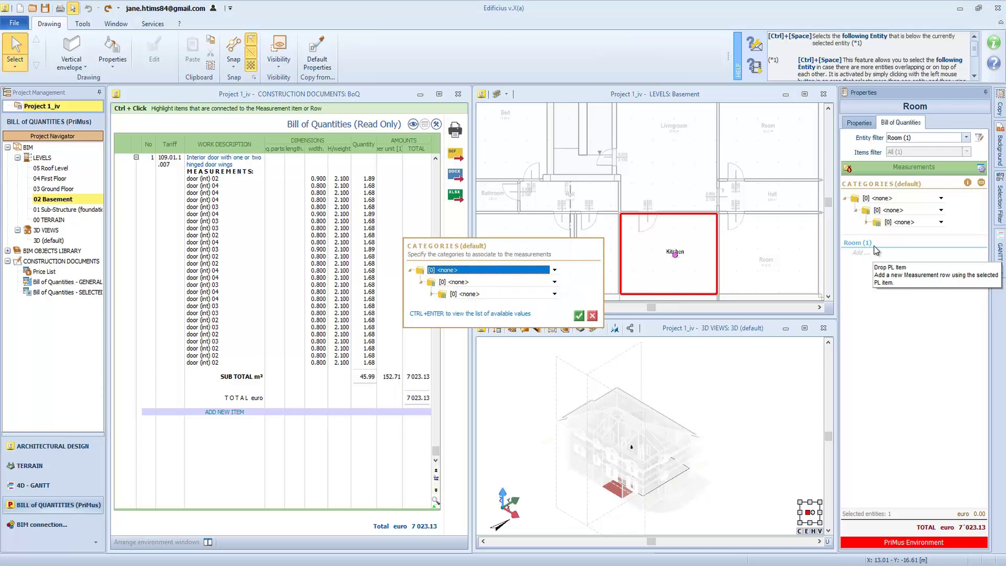
left_click(579, 316)
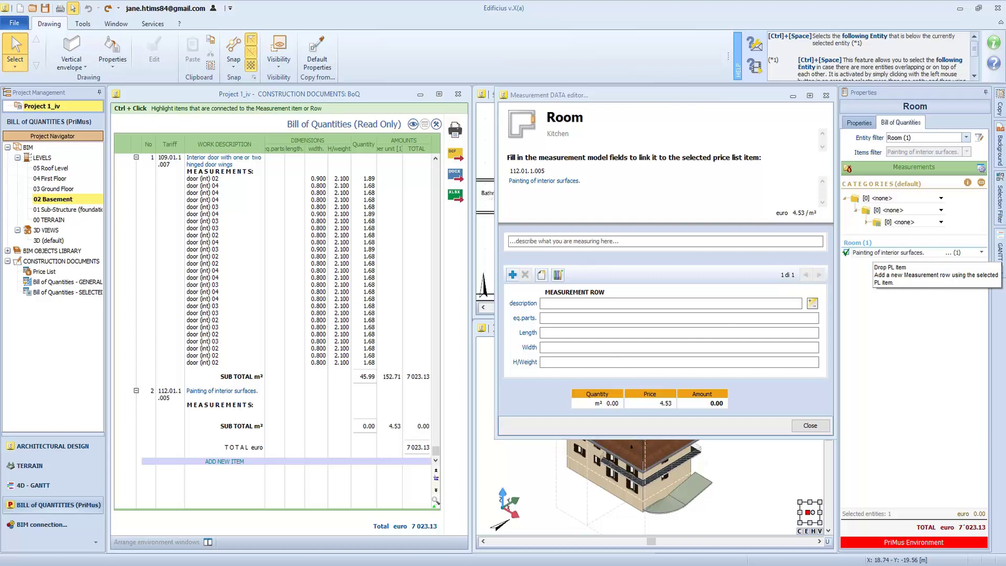
Apply the 'Wall surface without any tiles net of voids' measurement model to the painting item
left_click(540, 279)
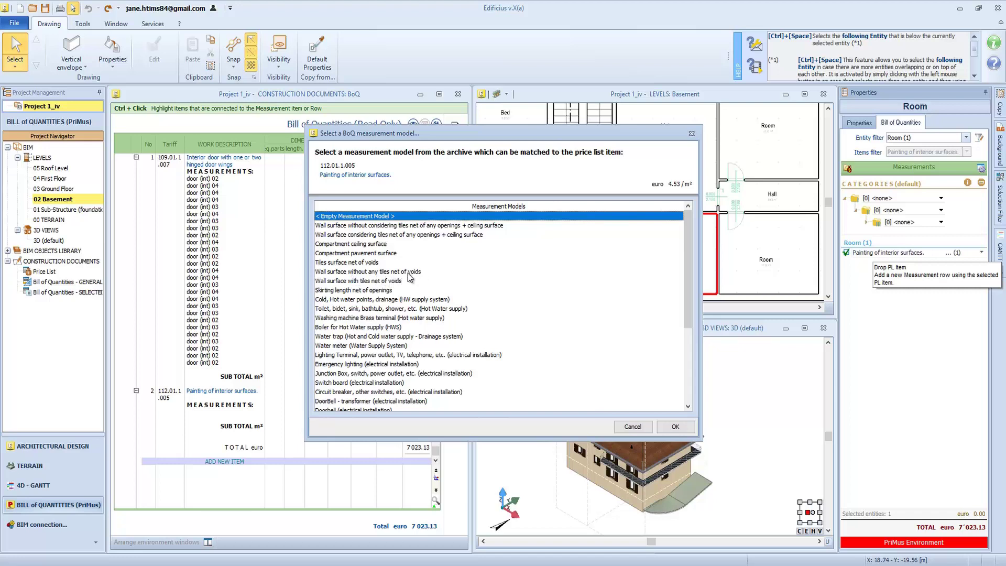
left_click(408, 272)
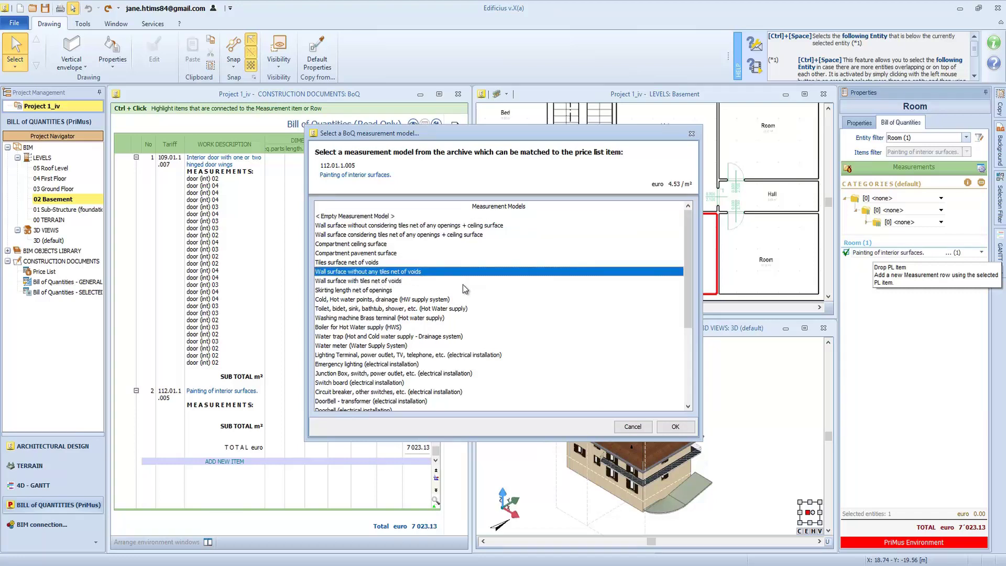
left_click(675, 427)
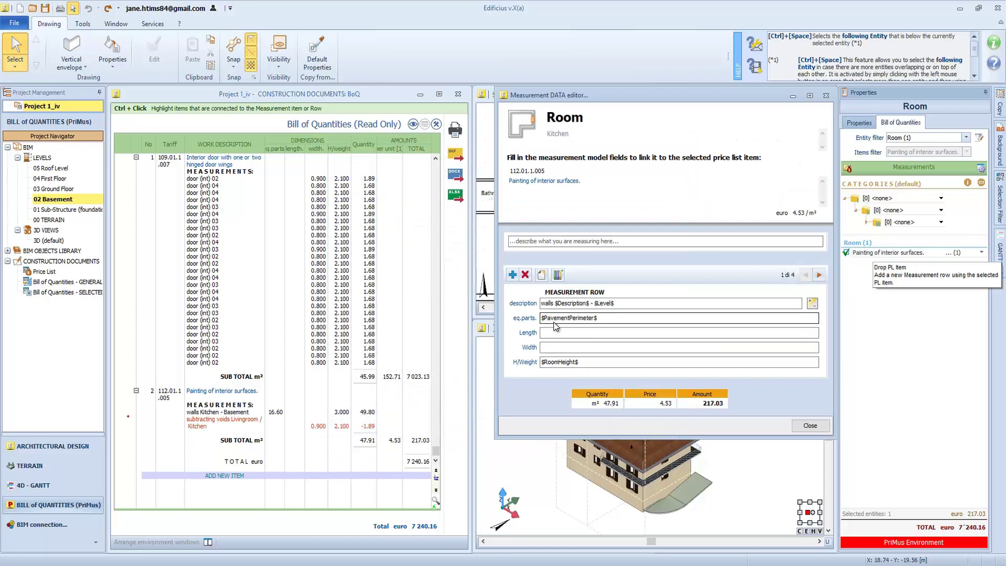
Review the three measurement rows, finishing at 47.91 m² and 217.03 euro
left_click(820, 276)
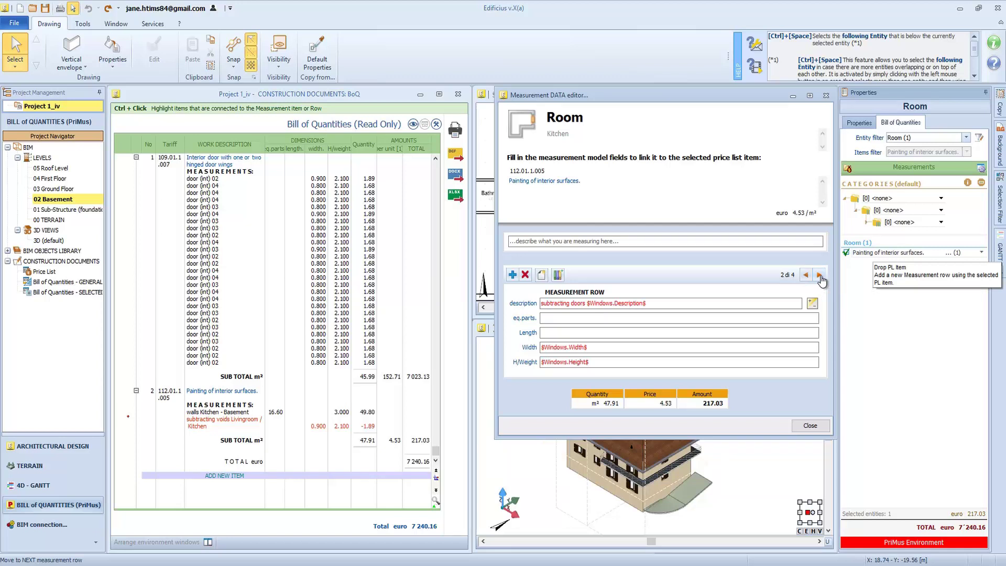
left_click(819, 277)
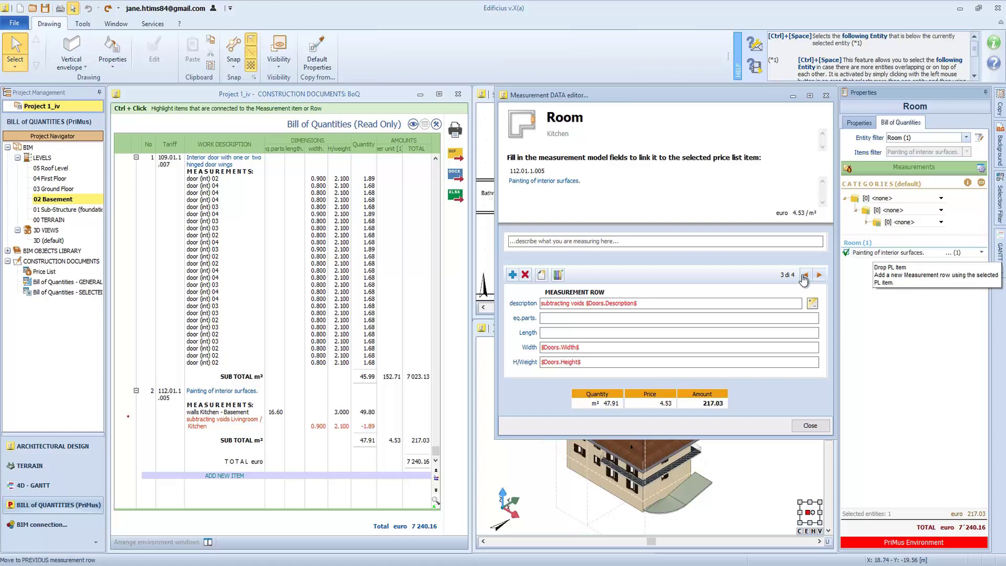
left_click(804, 275)
left_click(804, 275)
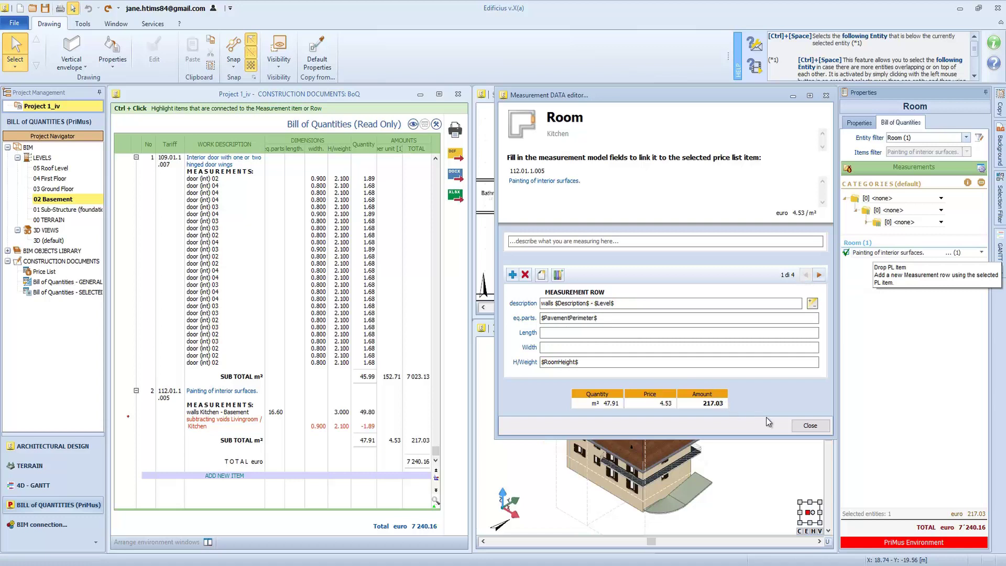
left_click(810, 425)
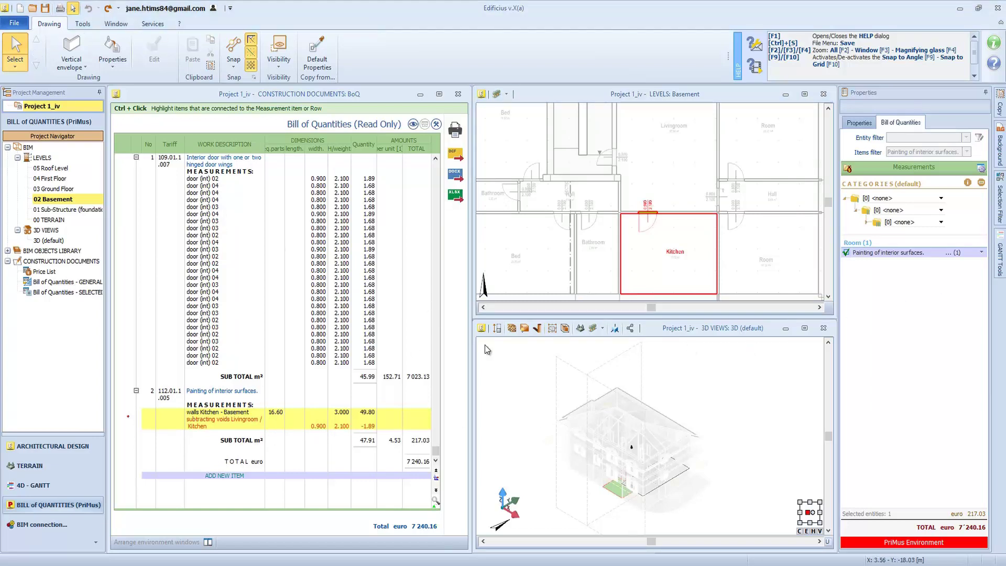
Select the whole model and apply interior painting to every room, reaching 1 335.33 m² and 13 072.17 euro
left_click_drag(508, 352, 751, 524)
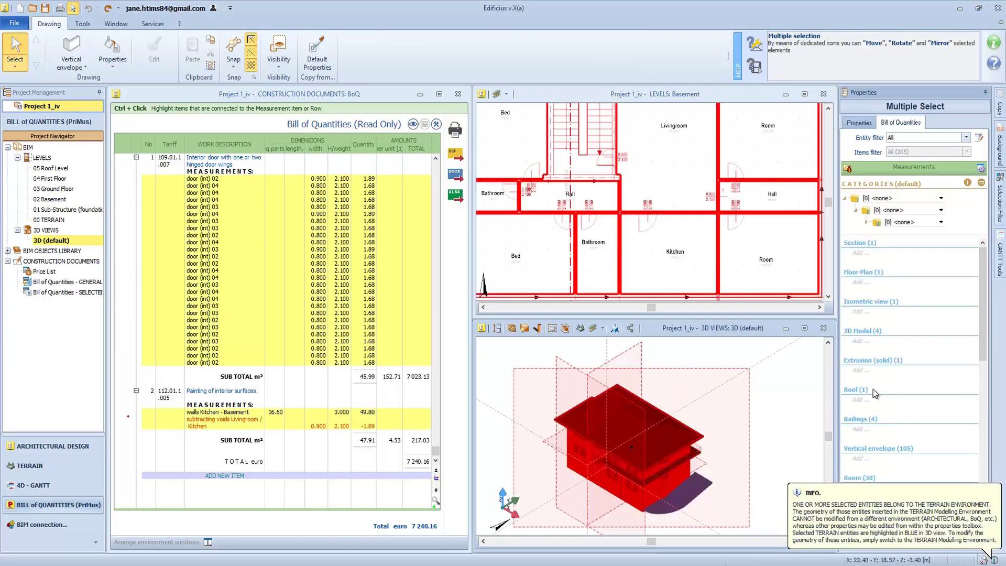
left_click_drag(986, 340, 1003, 408)
key("Escape")
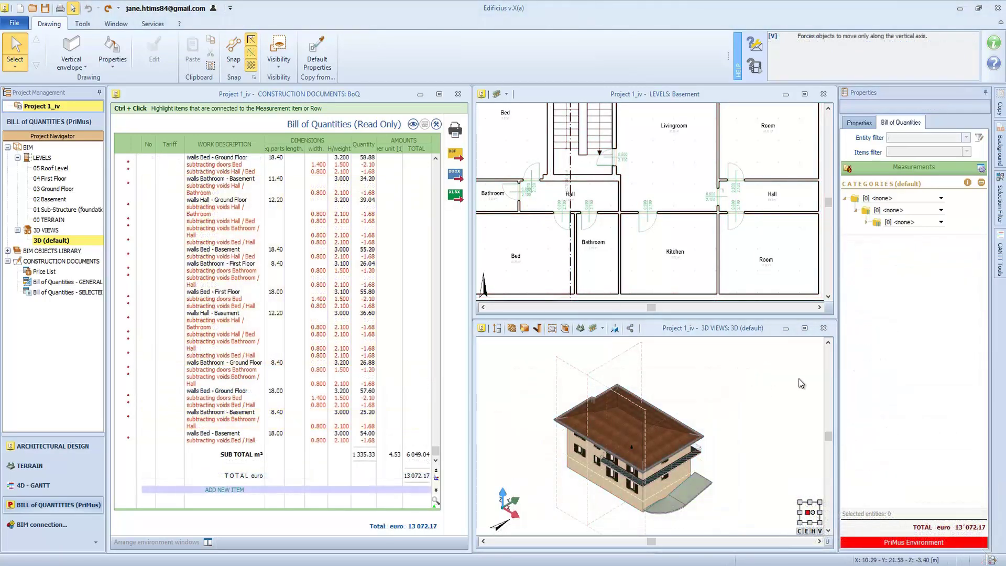
Set the selection filter's entity to Vertical envelope
left_click(1000, 196)
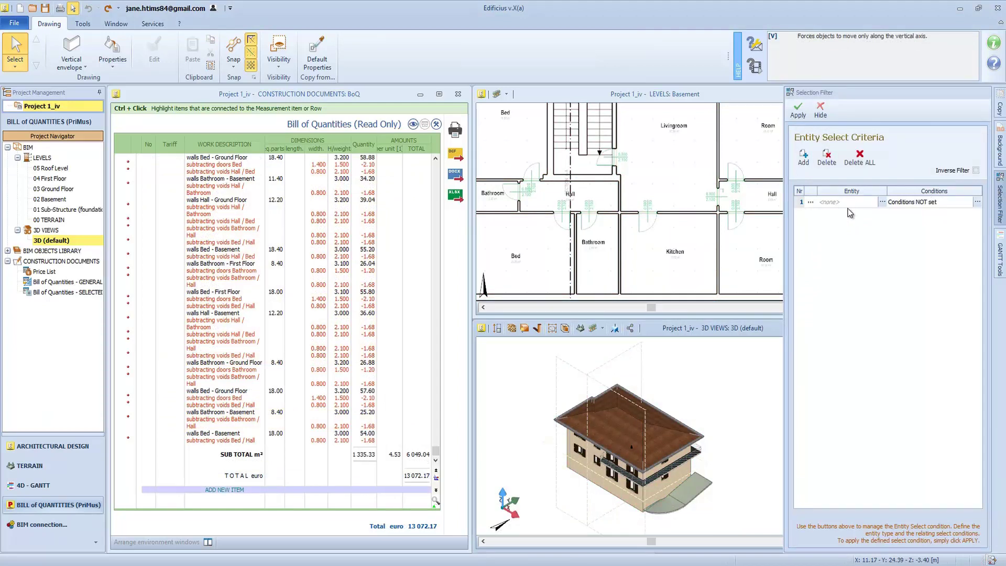
left_click(883, 202)
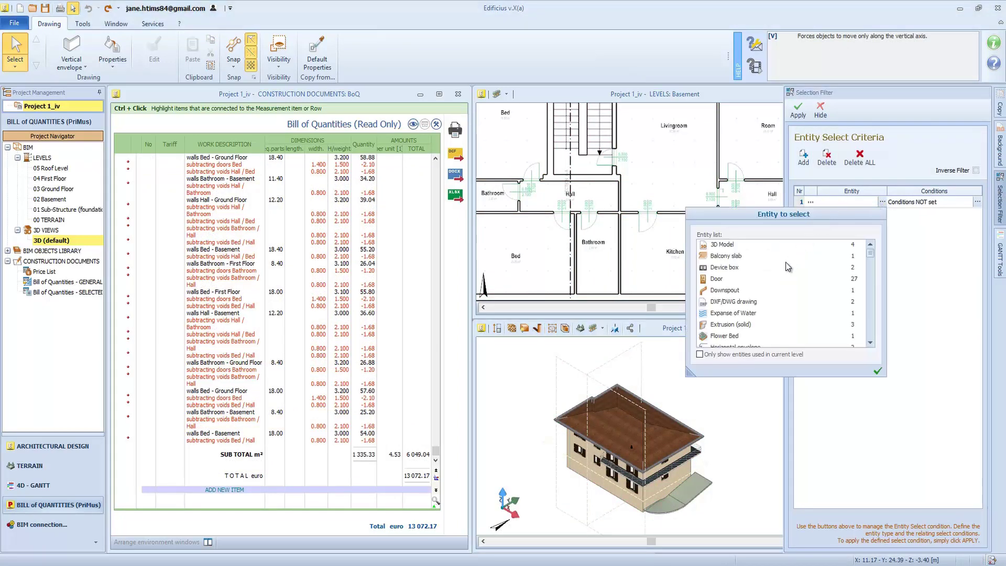
scroll(736, 262, "down", 1)
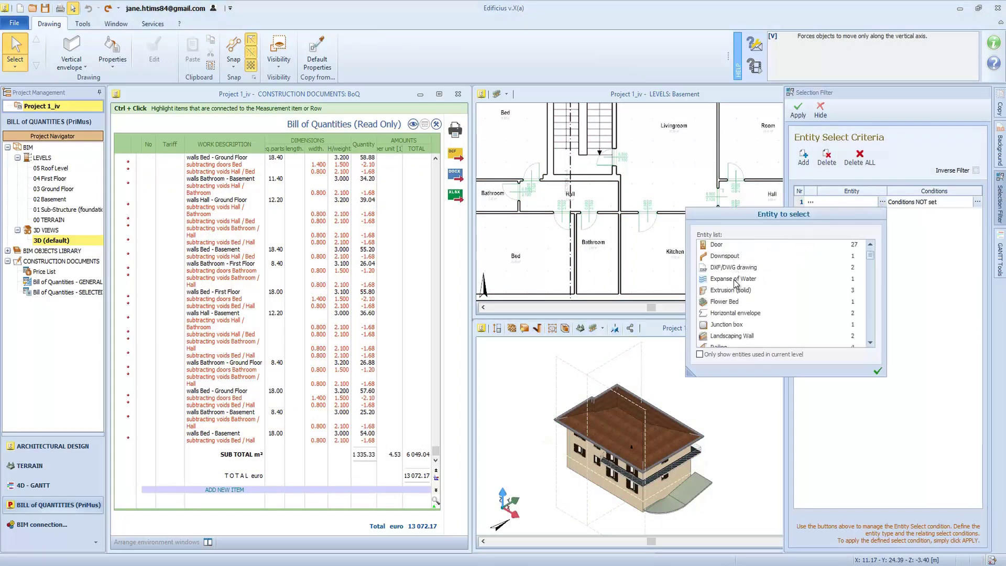
scroll(736, 283, "down", 4)
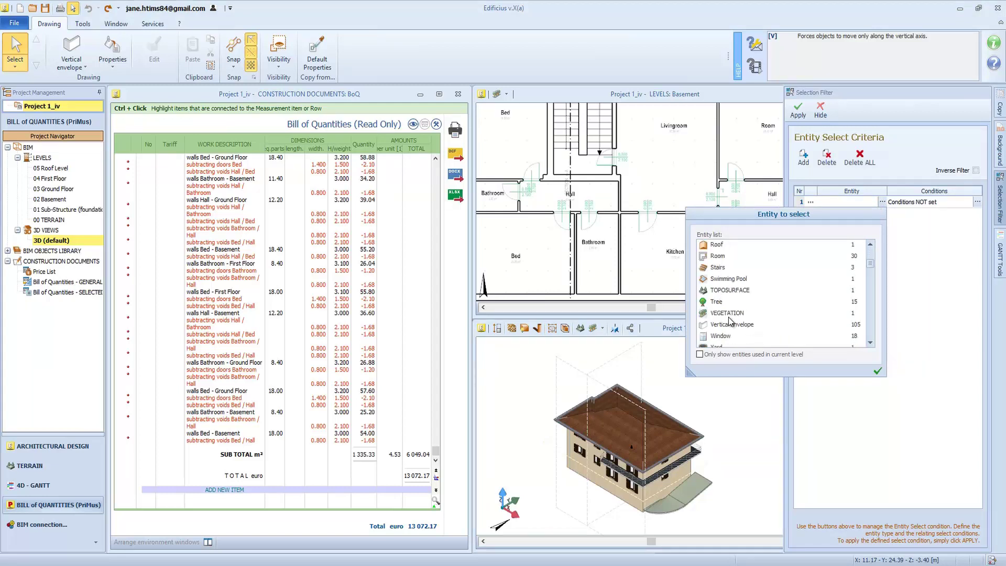
left_click(729, 324)
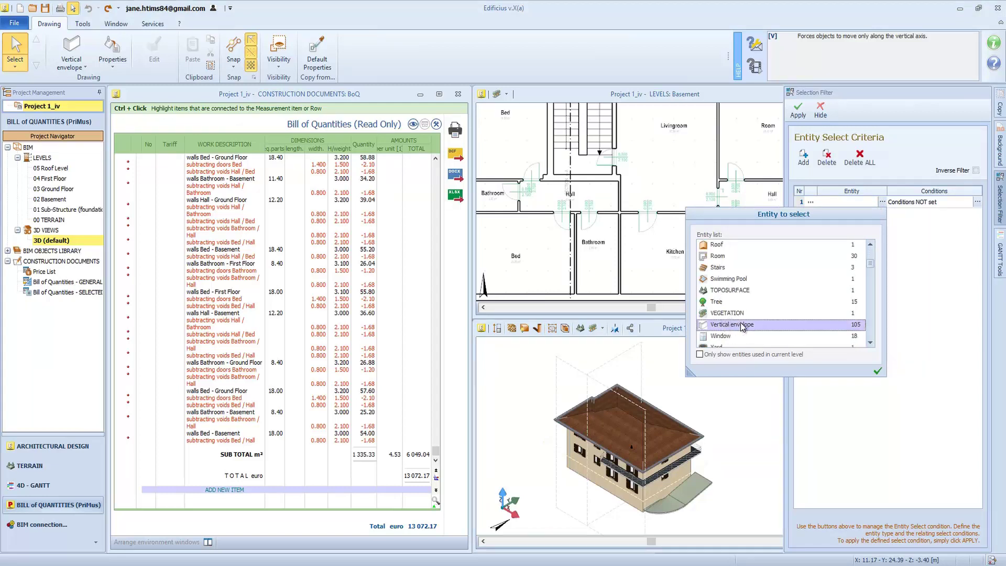
left_click(878, 371)
Add the condition Thickness = 300.0 to the vertical envelope filter
left_click(977, 201)
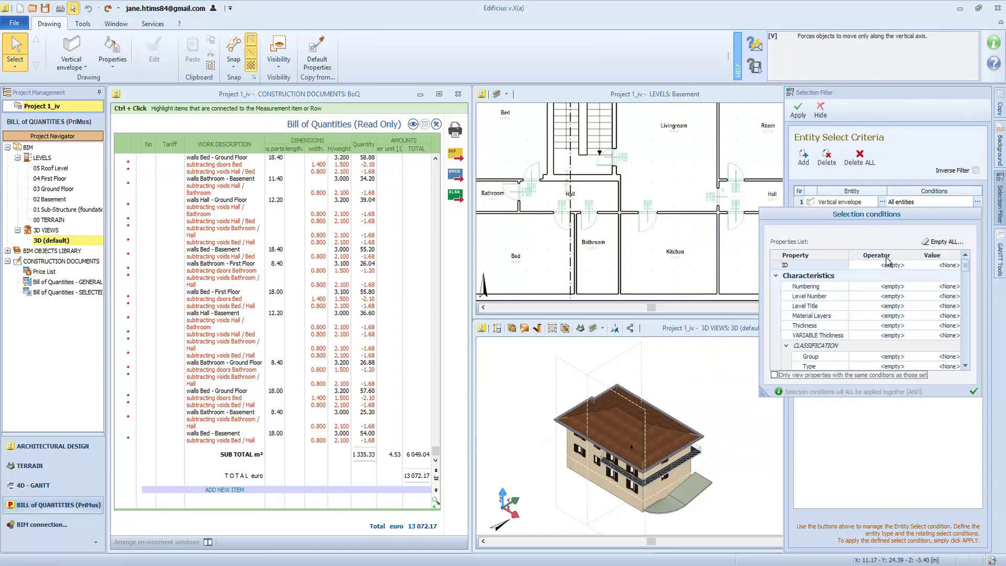
left_click(883, 329)
left_click(956, 325)
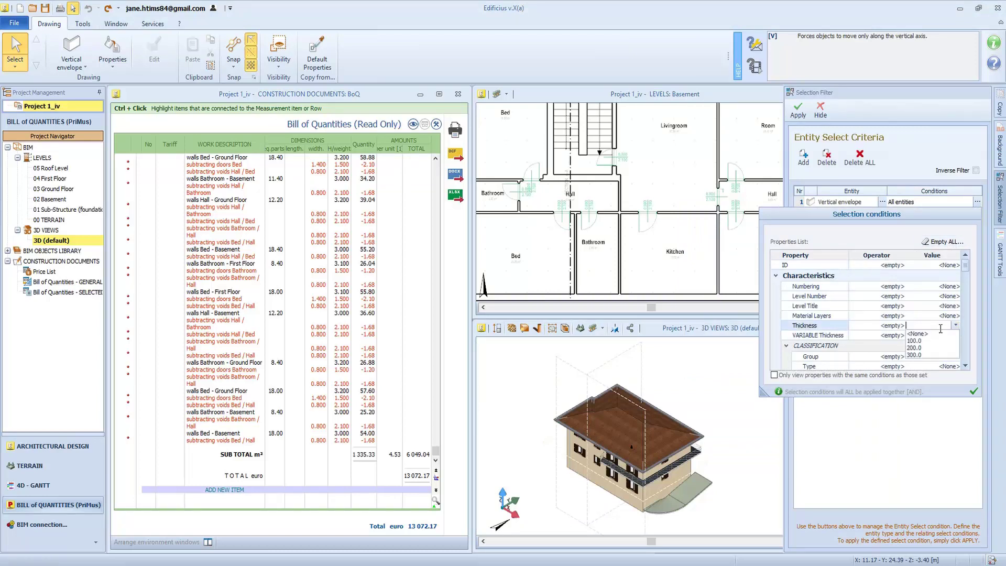
left_click(923, 361)
left_click(967, 391)
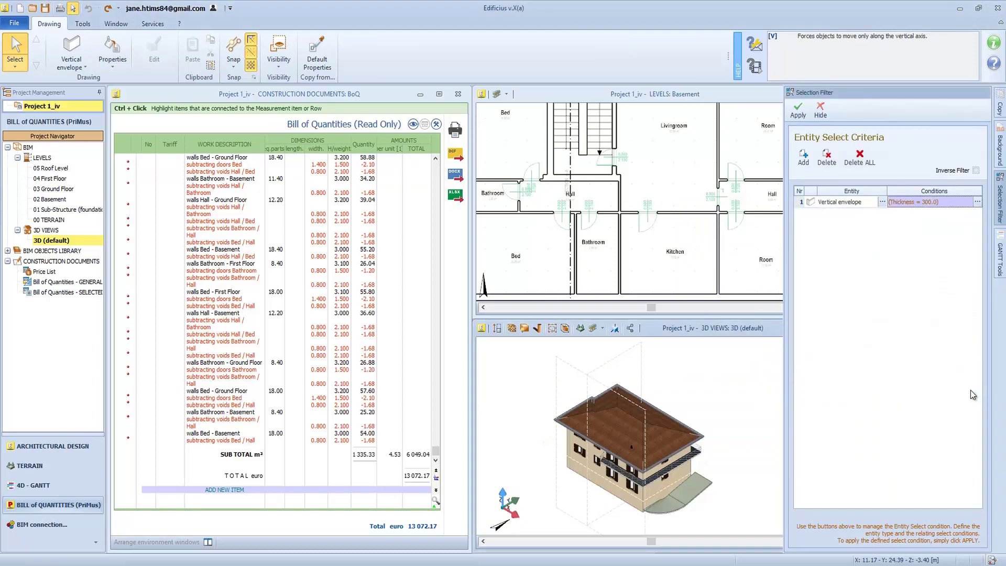
Select the 57 walls that are 300.0 thick and assign Hollow partition wall bricks from the price list
left_click(797, 110)
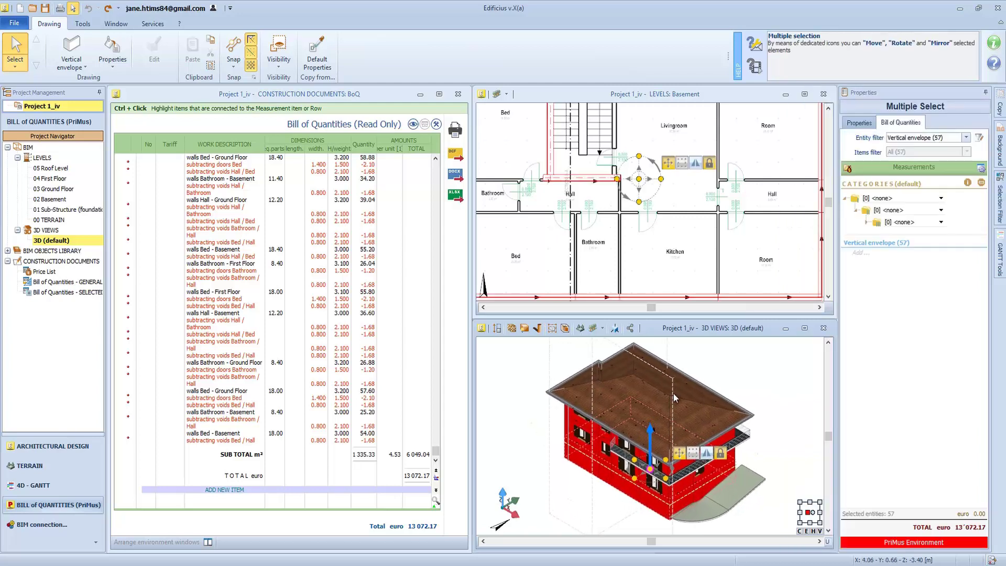
left_click(847, 170)
left_click_drag(448, 232, 902, 251)
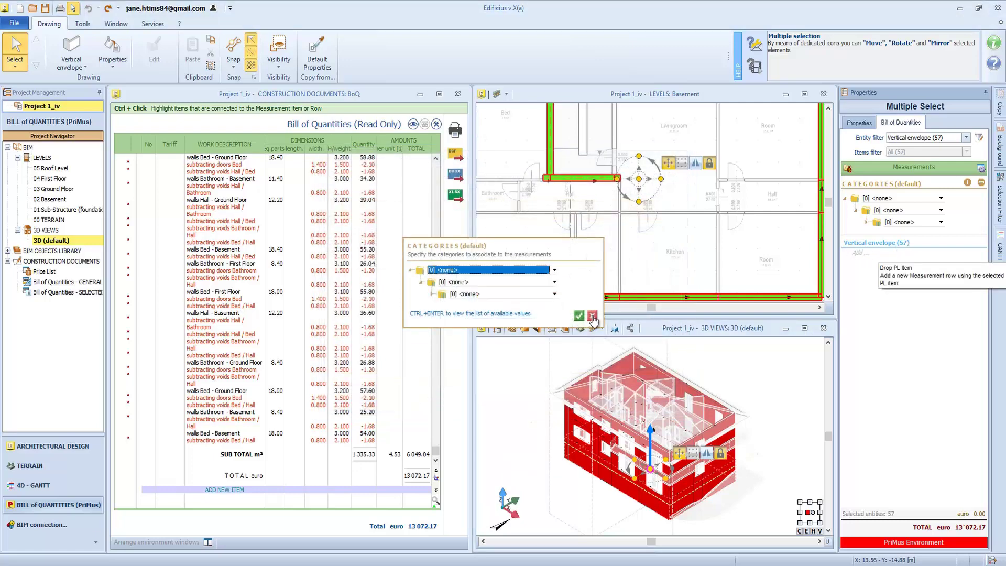
left_click(579, 316)
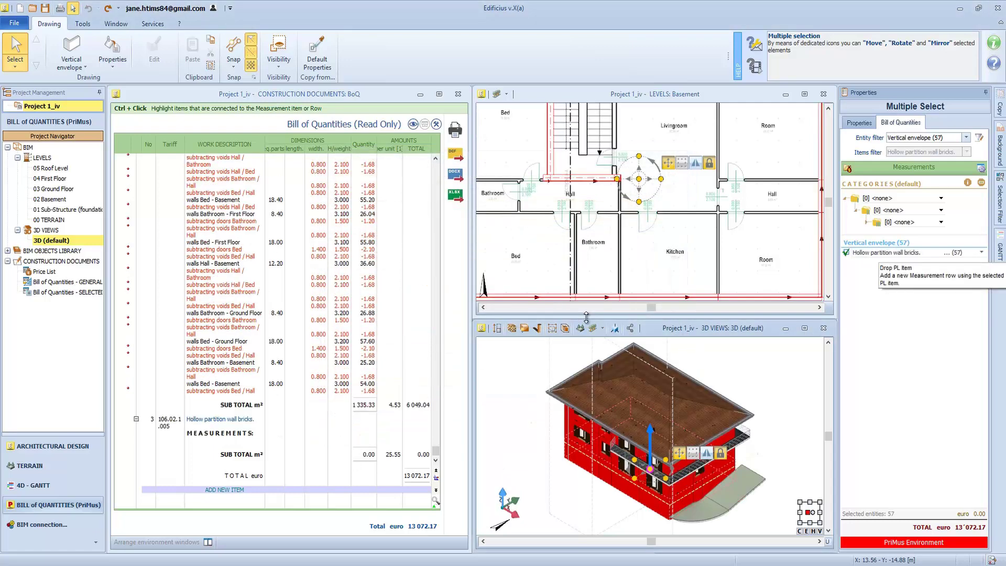
Measure the bricks as Wall surface net of voids: 605.92 m², 15 481.26 euro
left_click(543, 275)
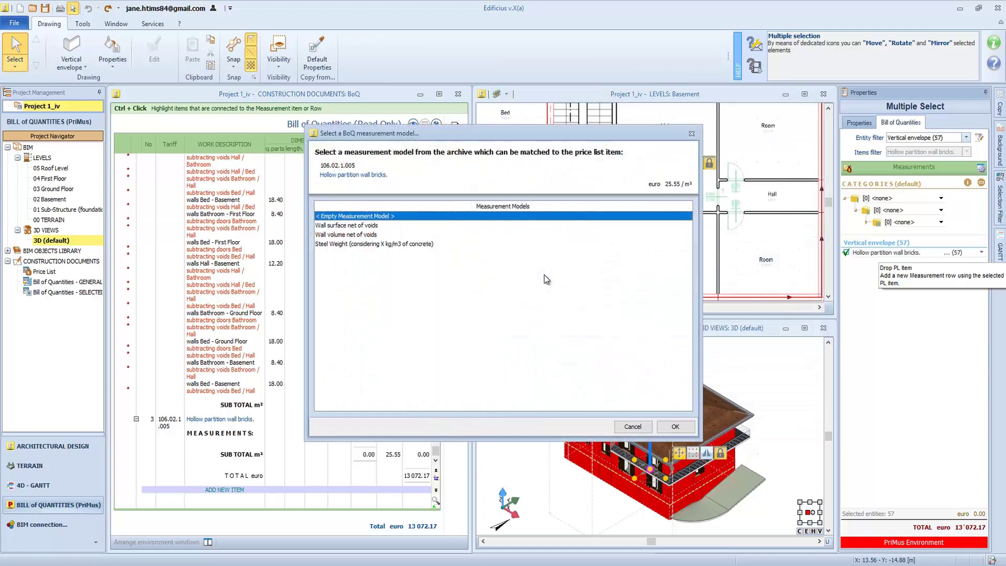
left_click(370, 226)
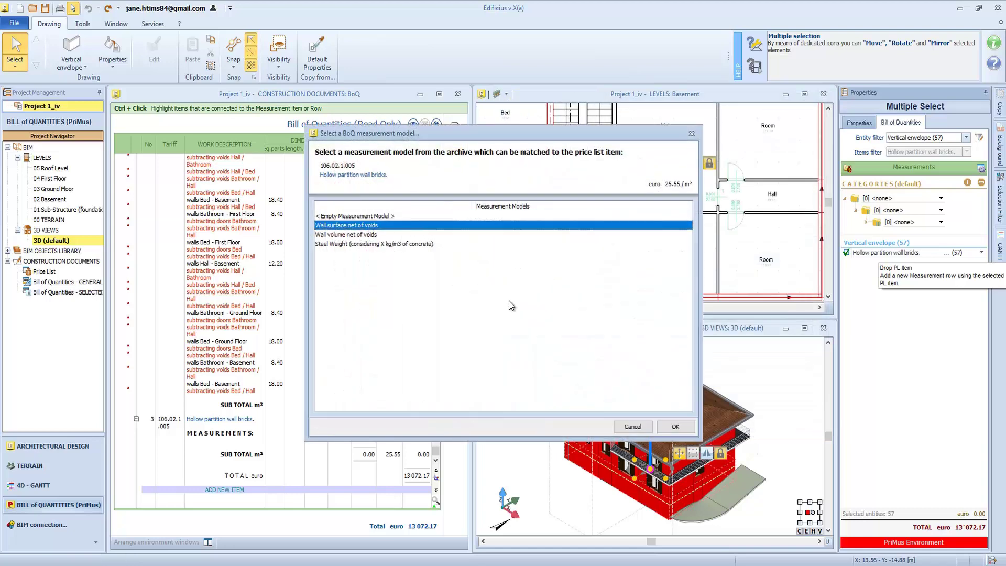
left_click(675, 426)
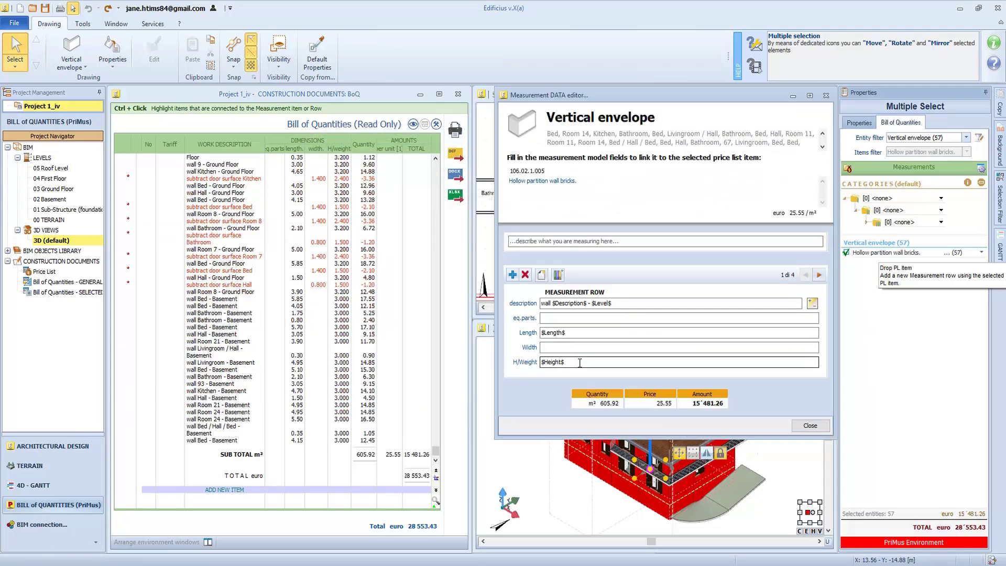
left_click(819, 275)
left_click(818, 274)
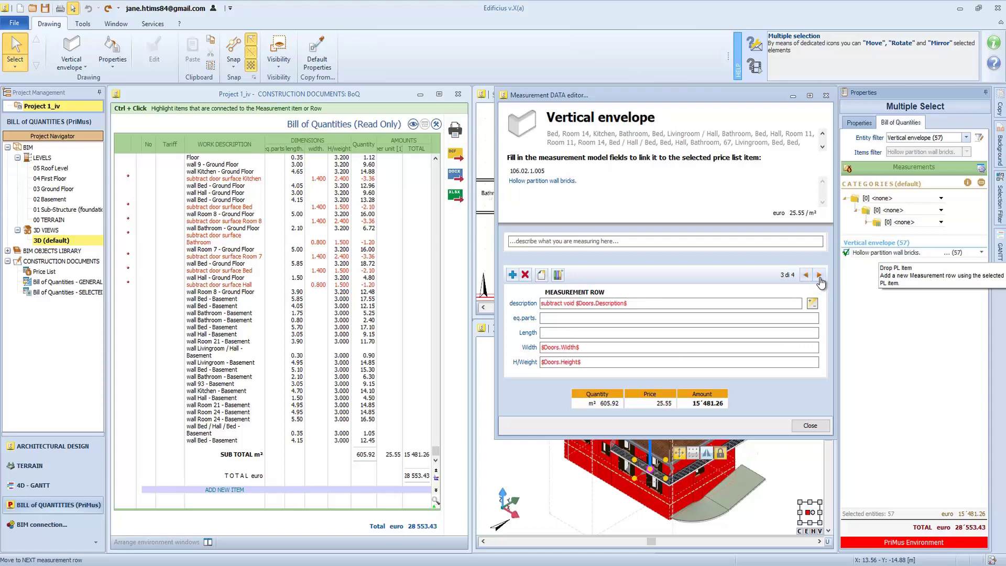
left_click(810, 425)
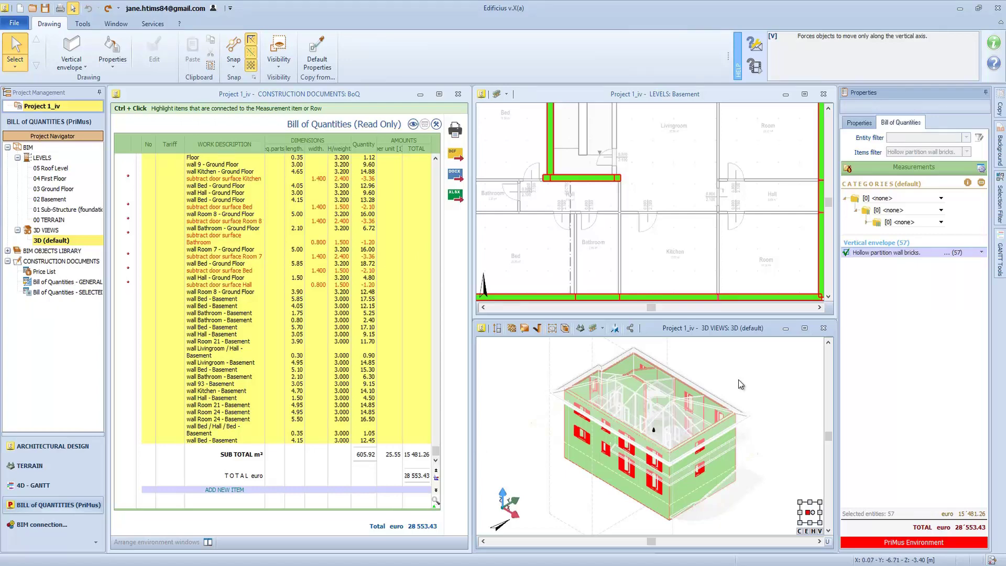
left_click(998, 207)
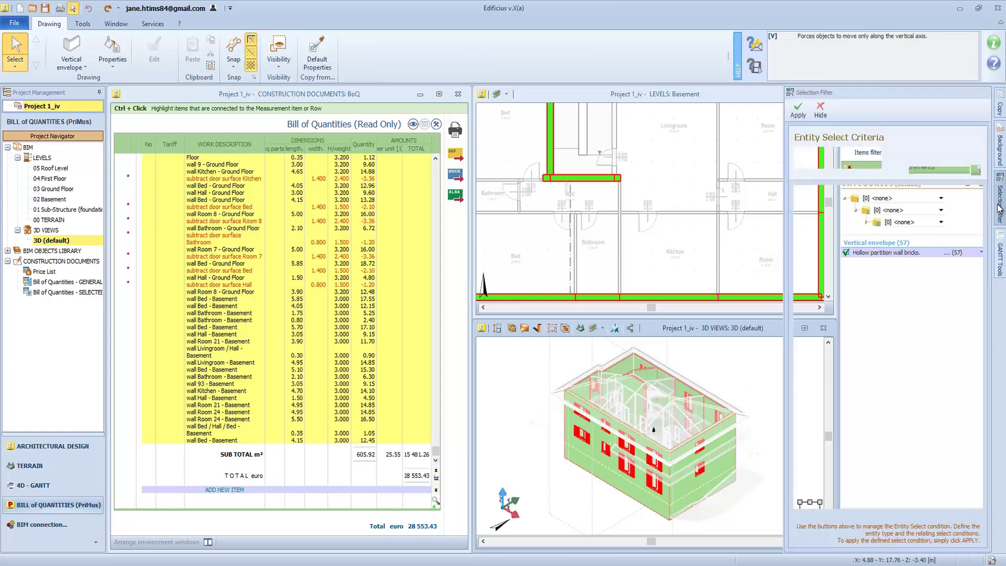